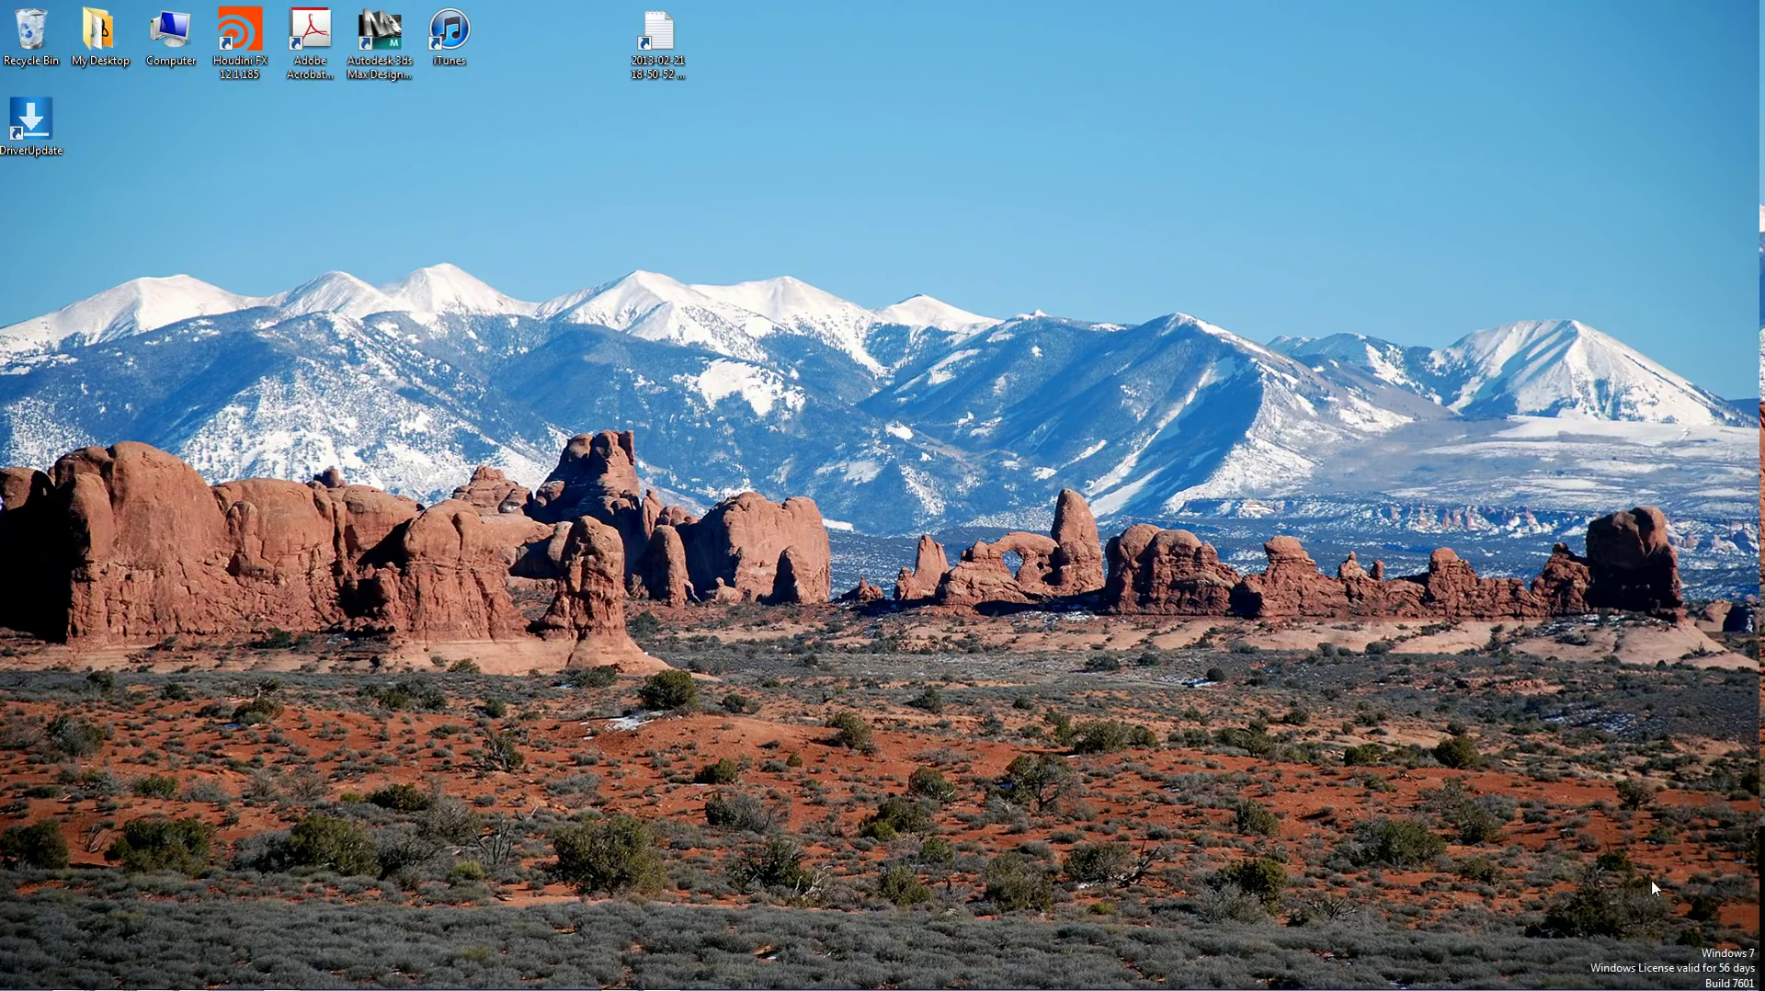
Open Computer and check access to the mapped Web drive (W:) and the L - Software network folder on CARRZ-SERVER.
{"action": "mouse_move", "coordinate": [1647, 982]}
{"action": "double_click", "coordinate": [170, 53]}
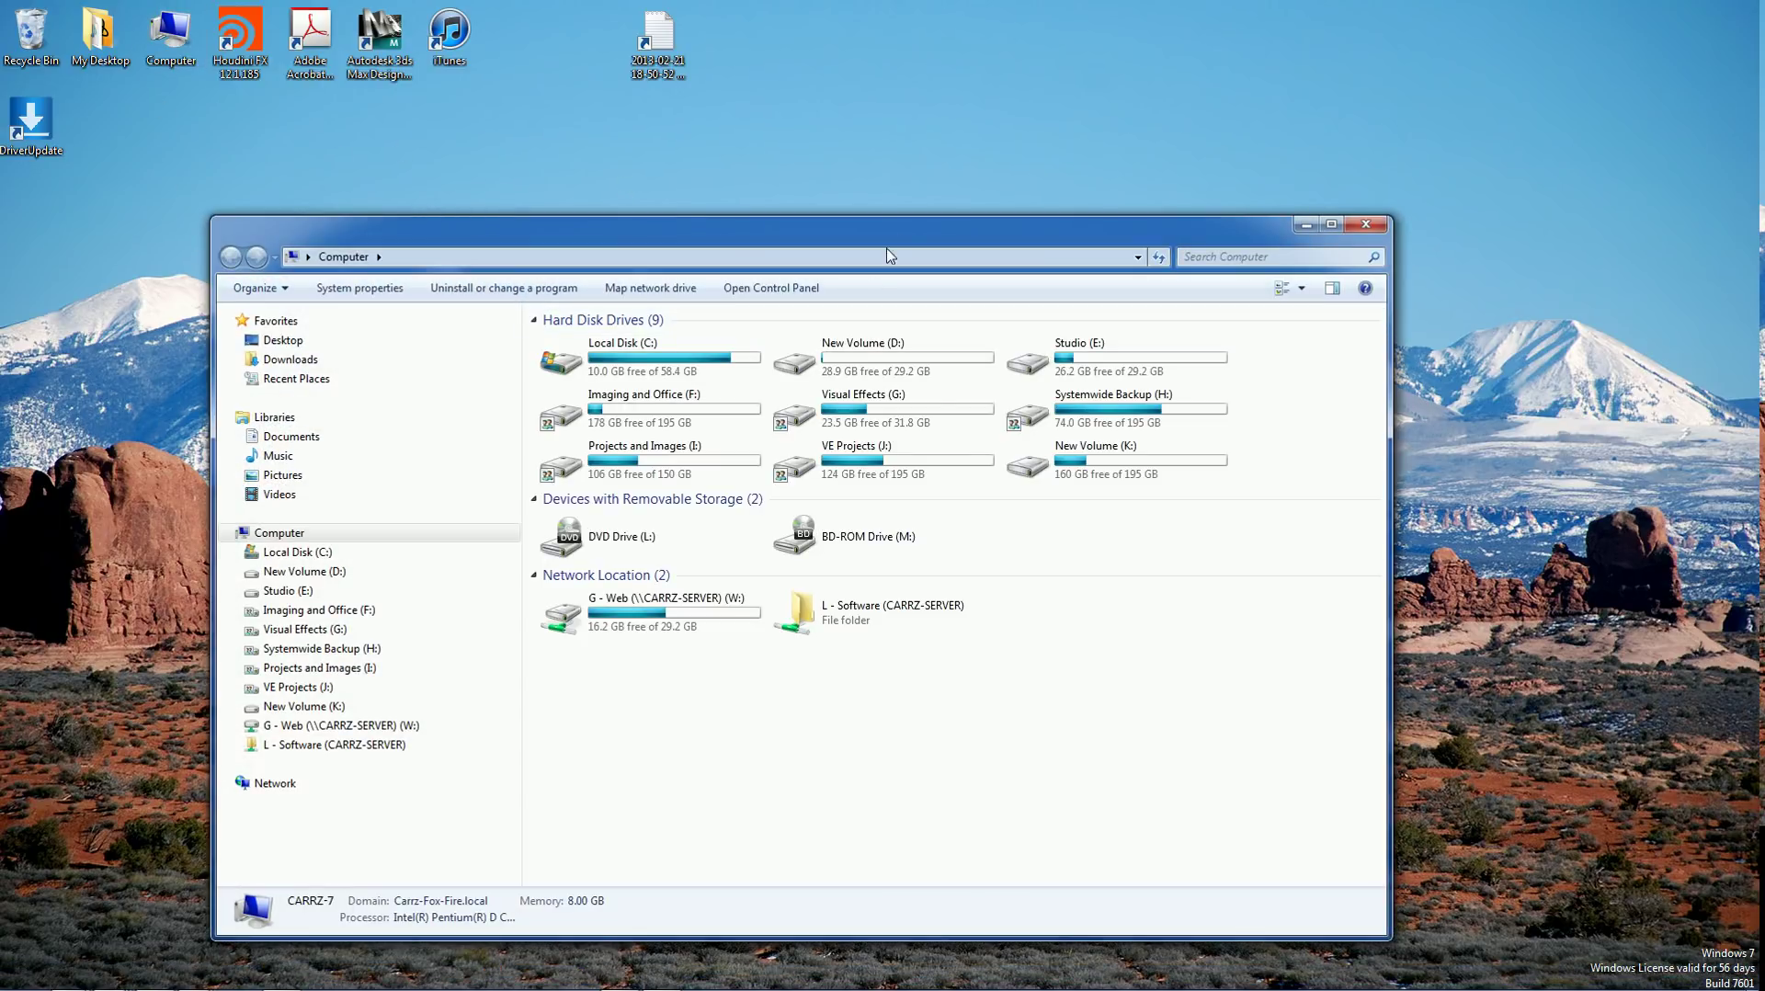
{"action": "left_click_drag", "start_coordinate": [947, 224], "coordinate": [1166, 175]}
{"action": "left_click", "coordinate": [887, 578]}
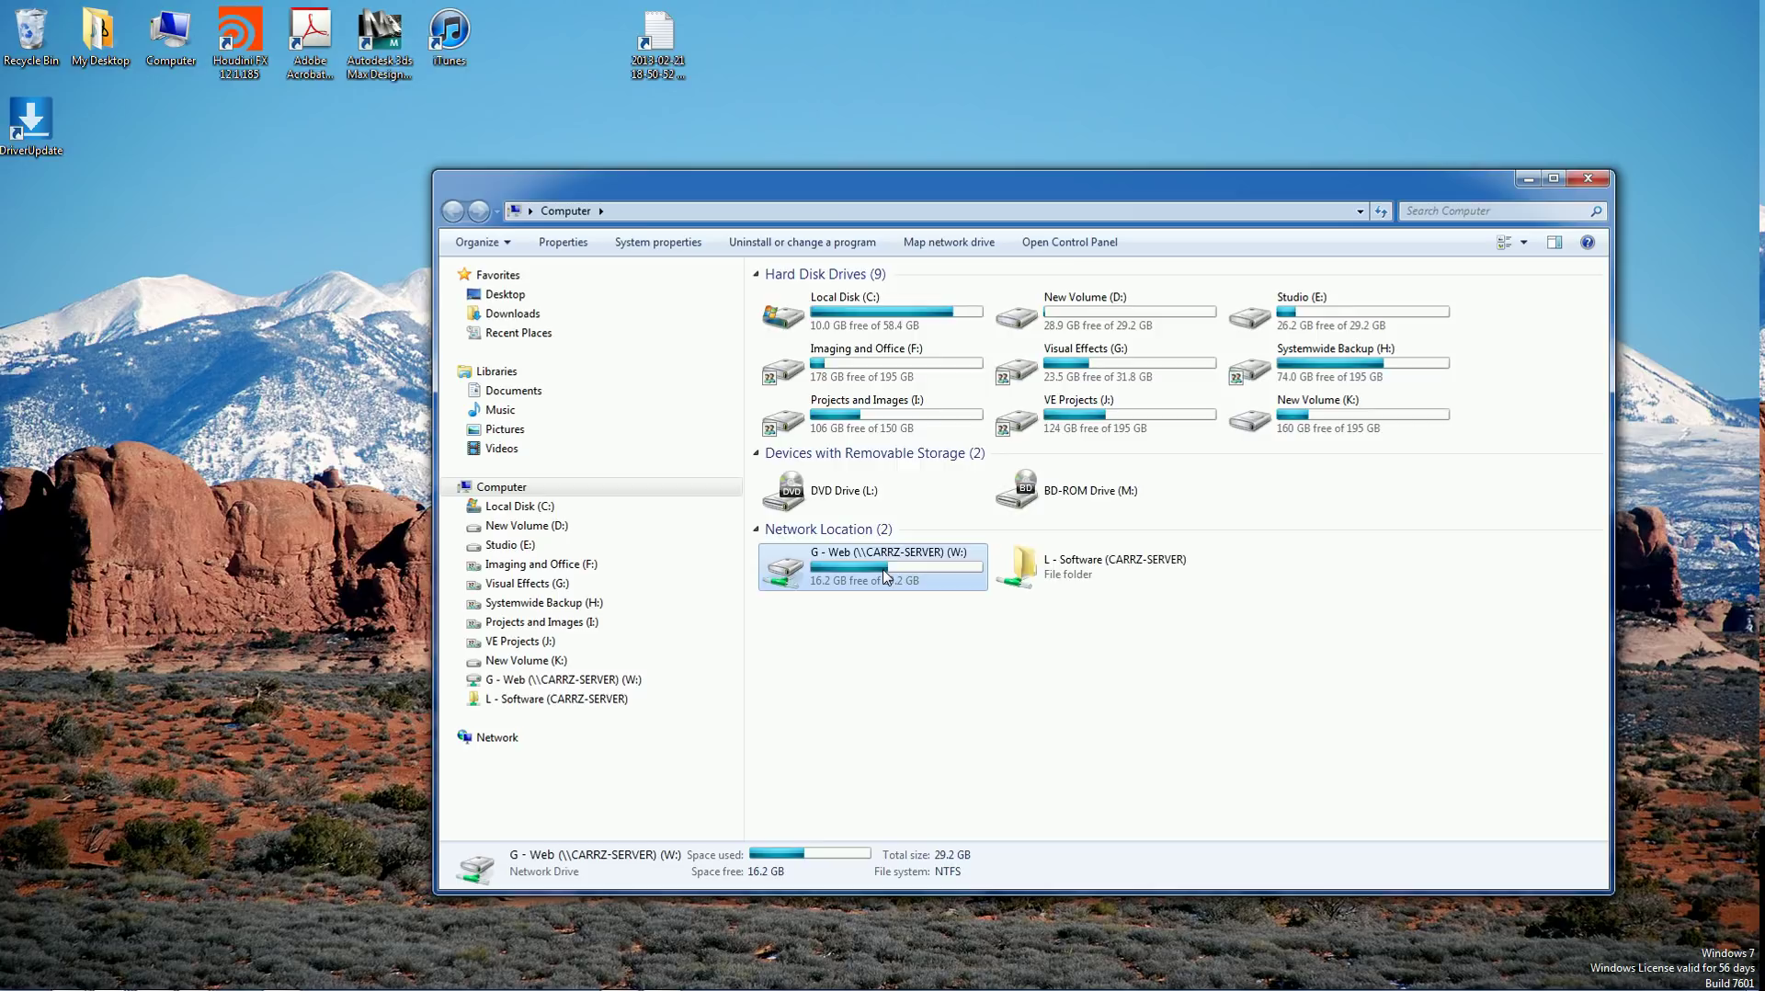
{"action": "double_click", "coordinate": [887, 577]}
{"action": "left_click", "coordinate": [452, 210]}
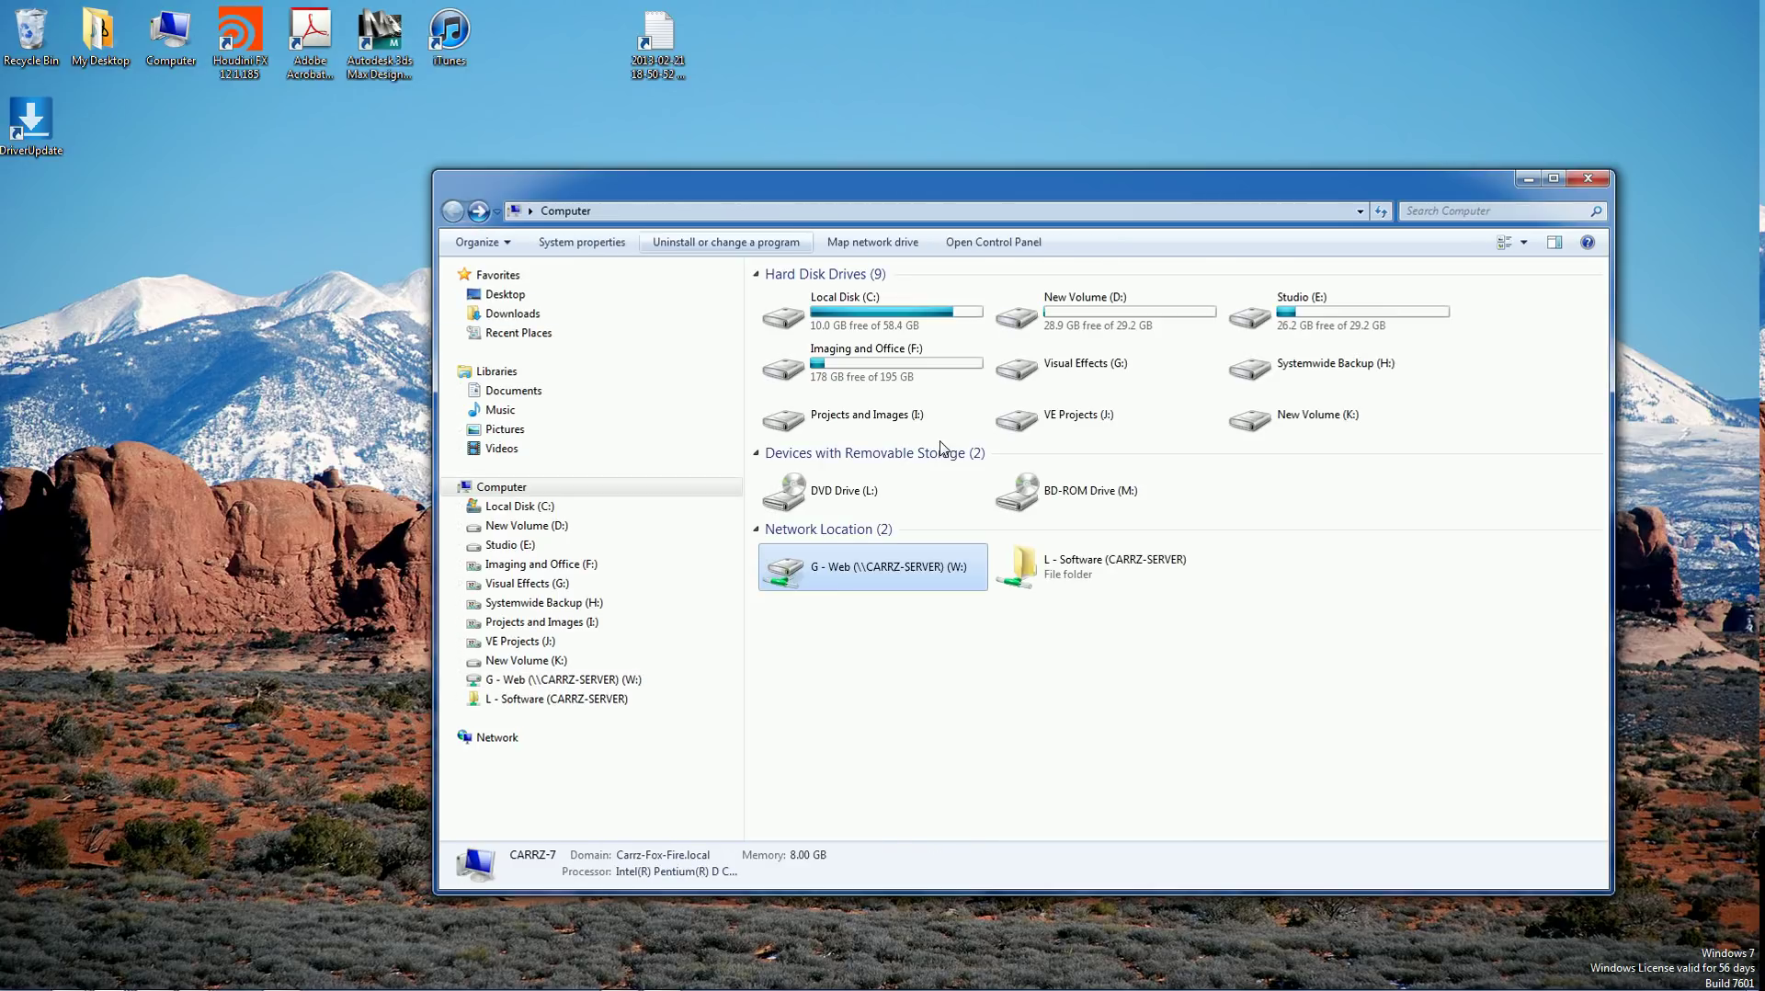
{"action": "double_click", "coordinate": [1094, 566]}
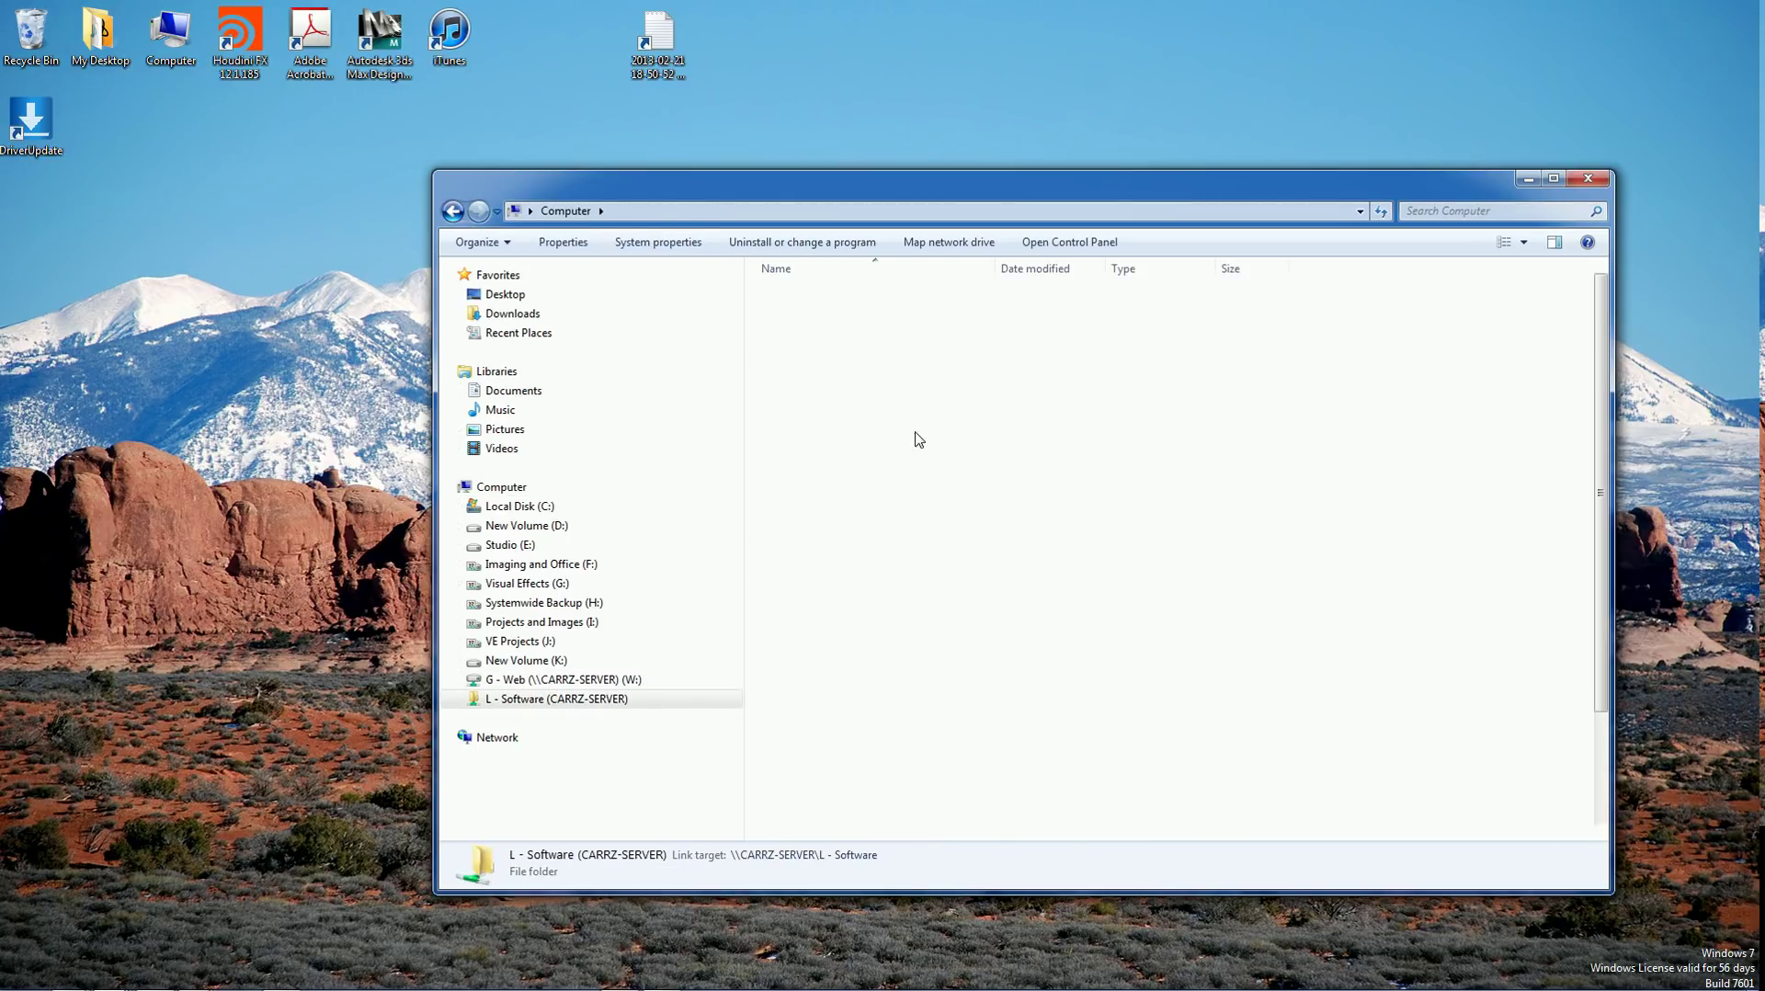
{"action": "left_click", "coordinate": [452, 212]}
Browse the Network location and check the available connections through its connect option, closing the window when finished.
{"action": "left_click", "coordinate": [497, 737]}
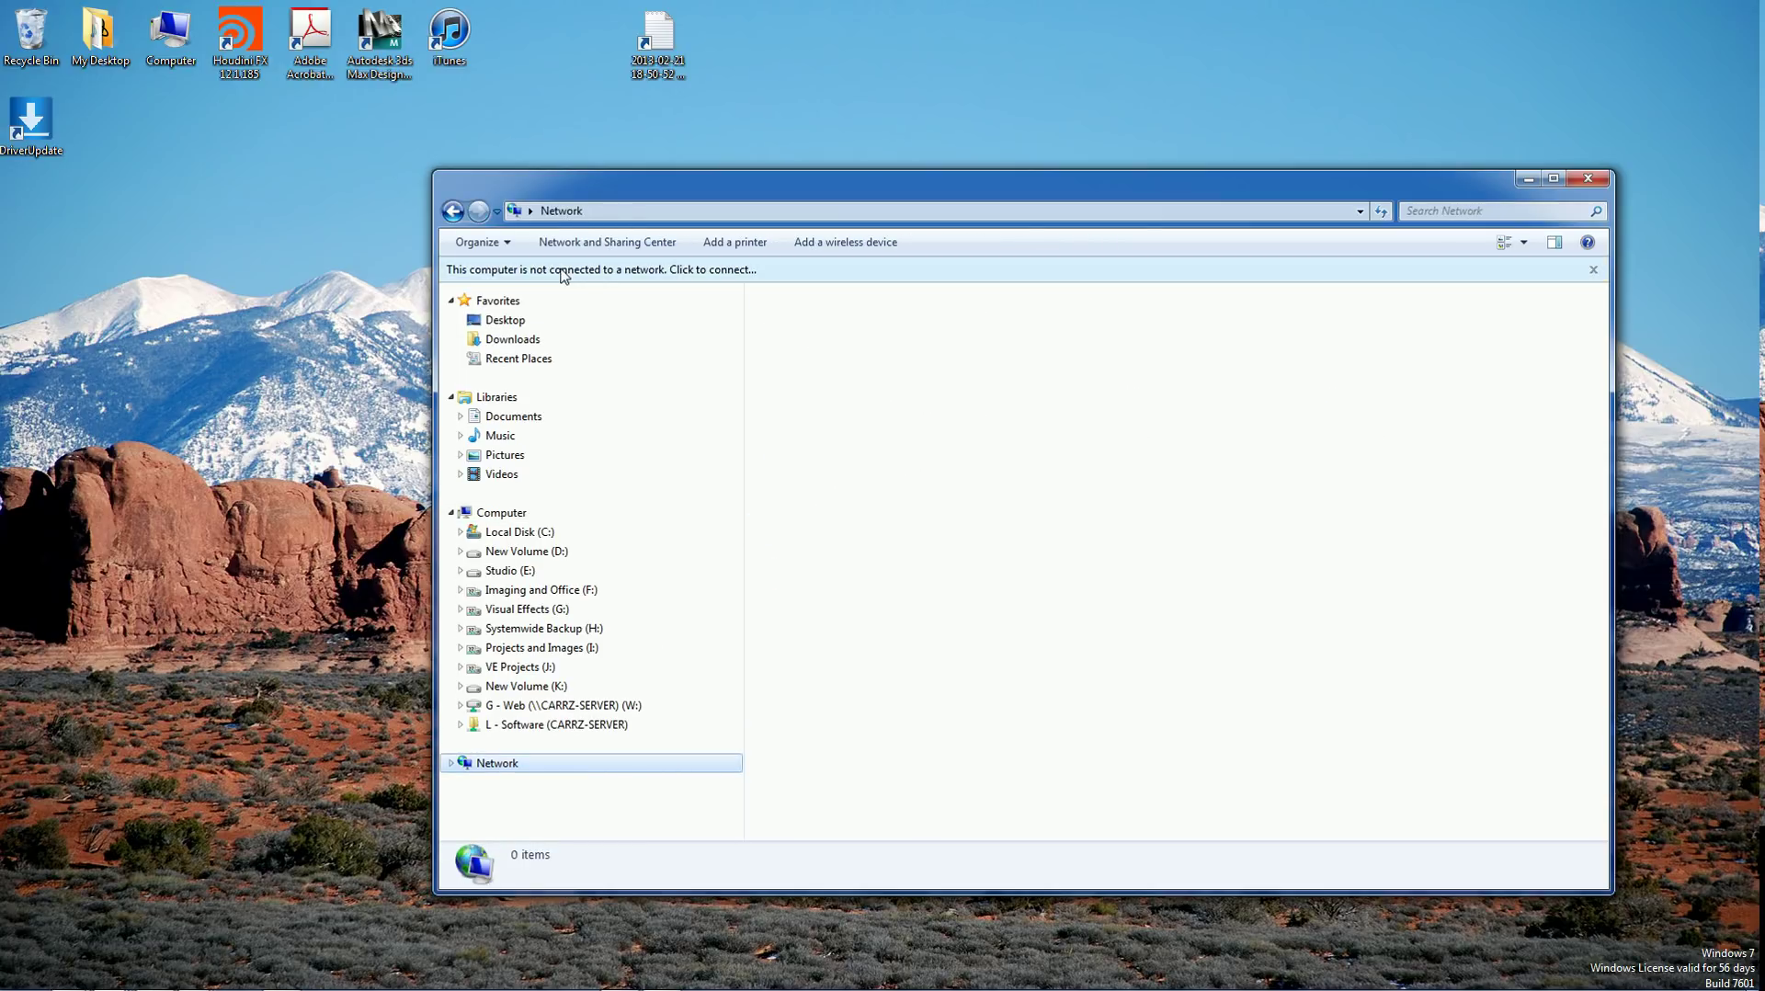
{"action": "left_click", "coordinate": [780, 273]}
{"action": "left_click", "coordinate": [830, 284]}
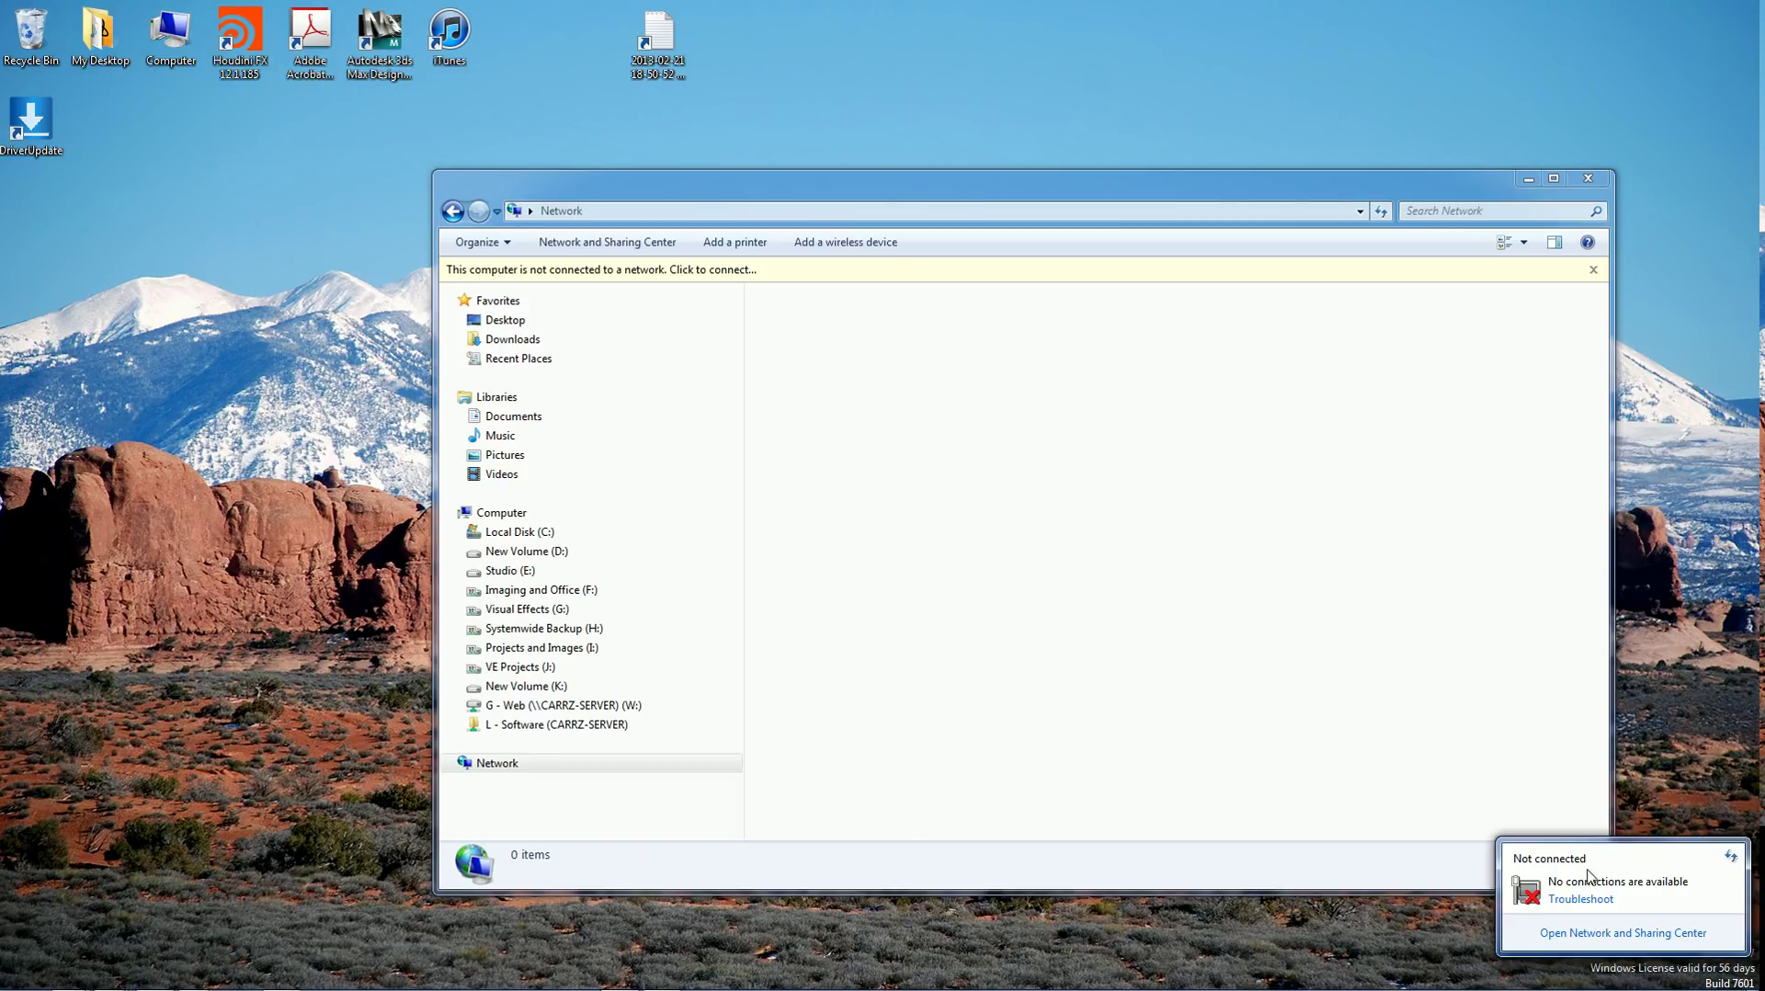
{"action": "left_click", "coordinate": [1589, 180]}
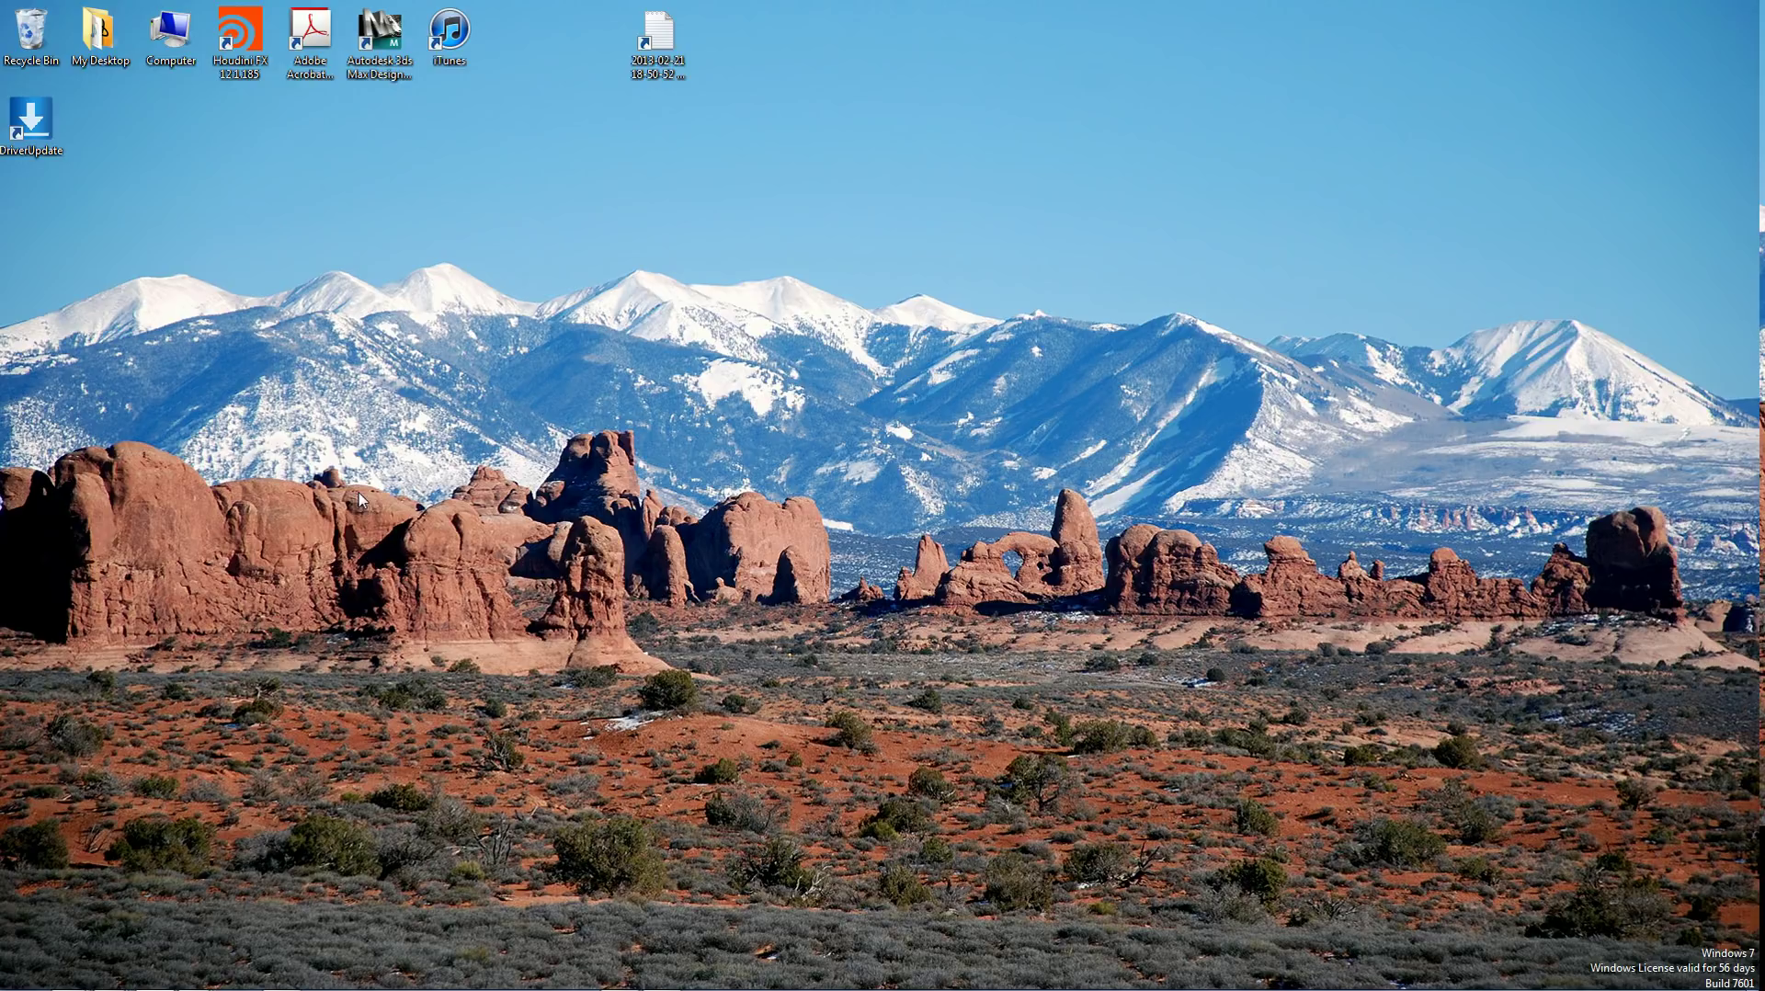
View the computer's system properties and inspect the hardware list in Device Manager, closing both windows when finished.
{"action": "right_click", "coordinate": [166, 63]}
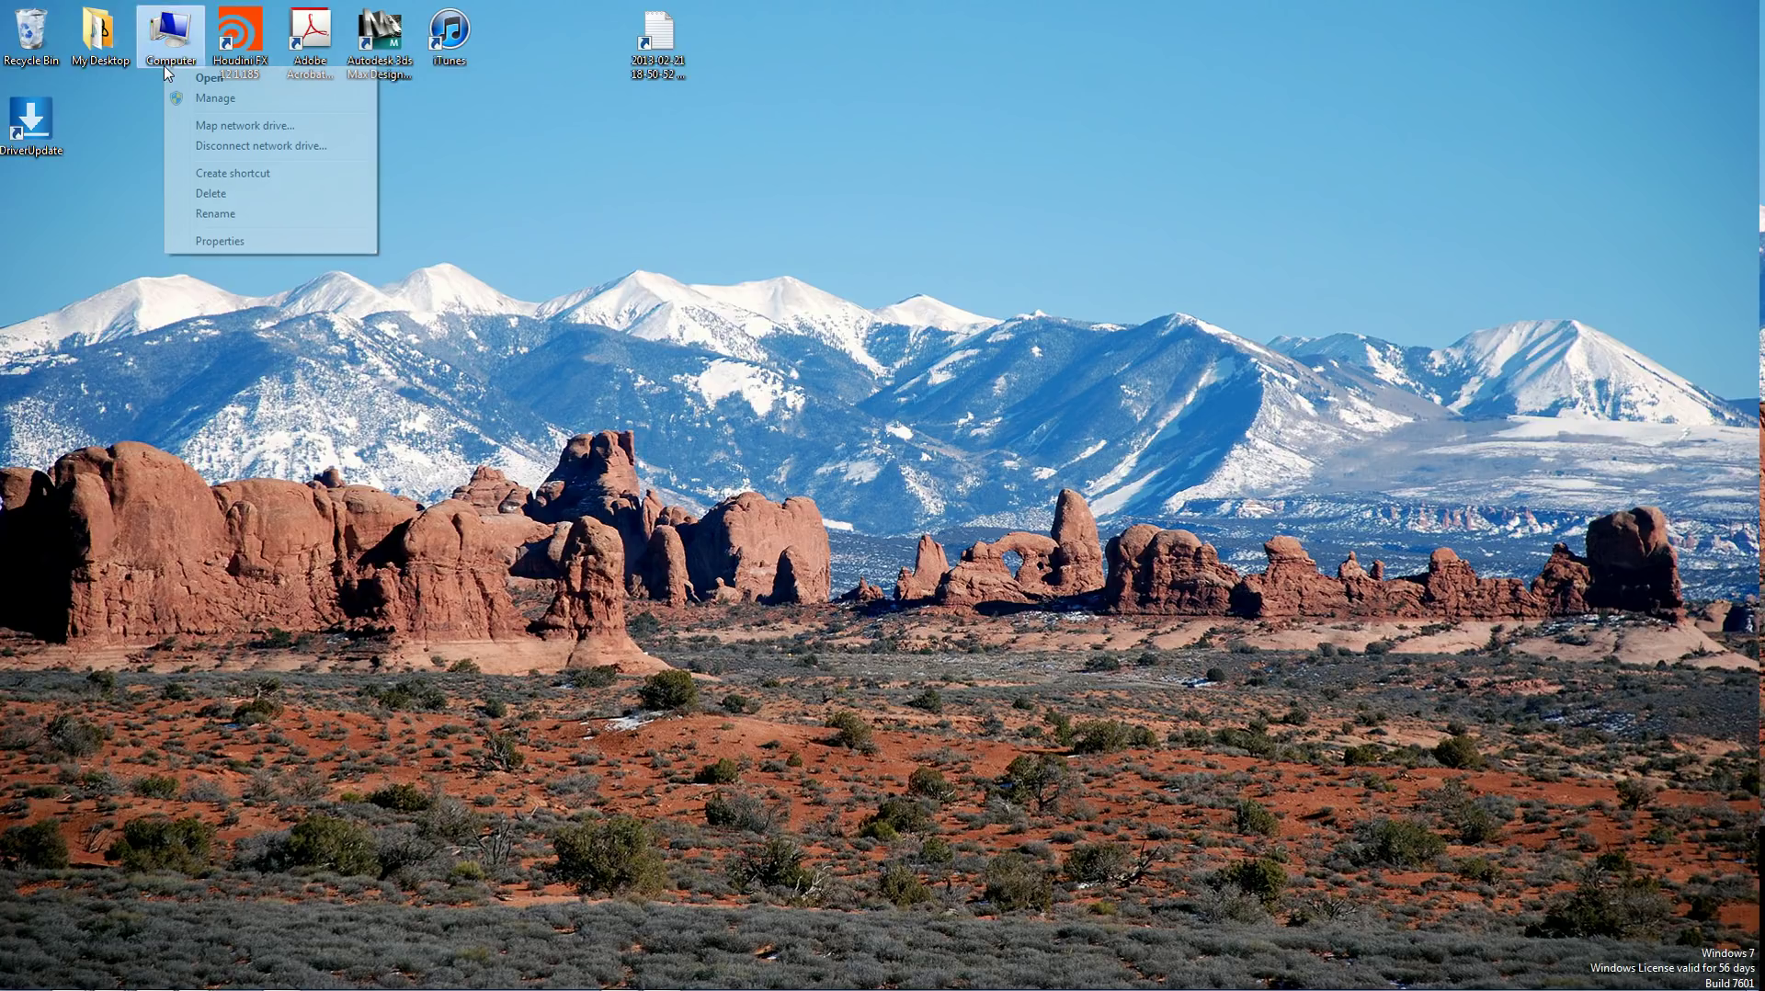
{"action": "left_click", "coordinate": [238, 243]}
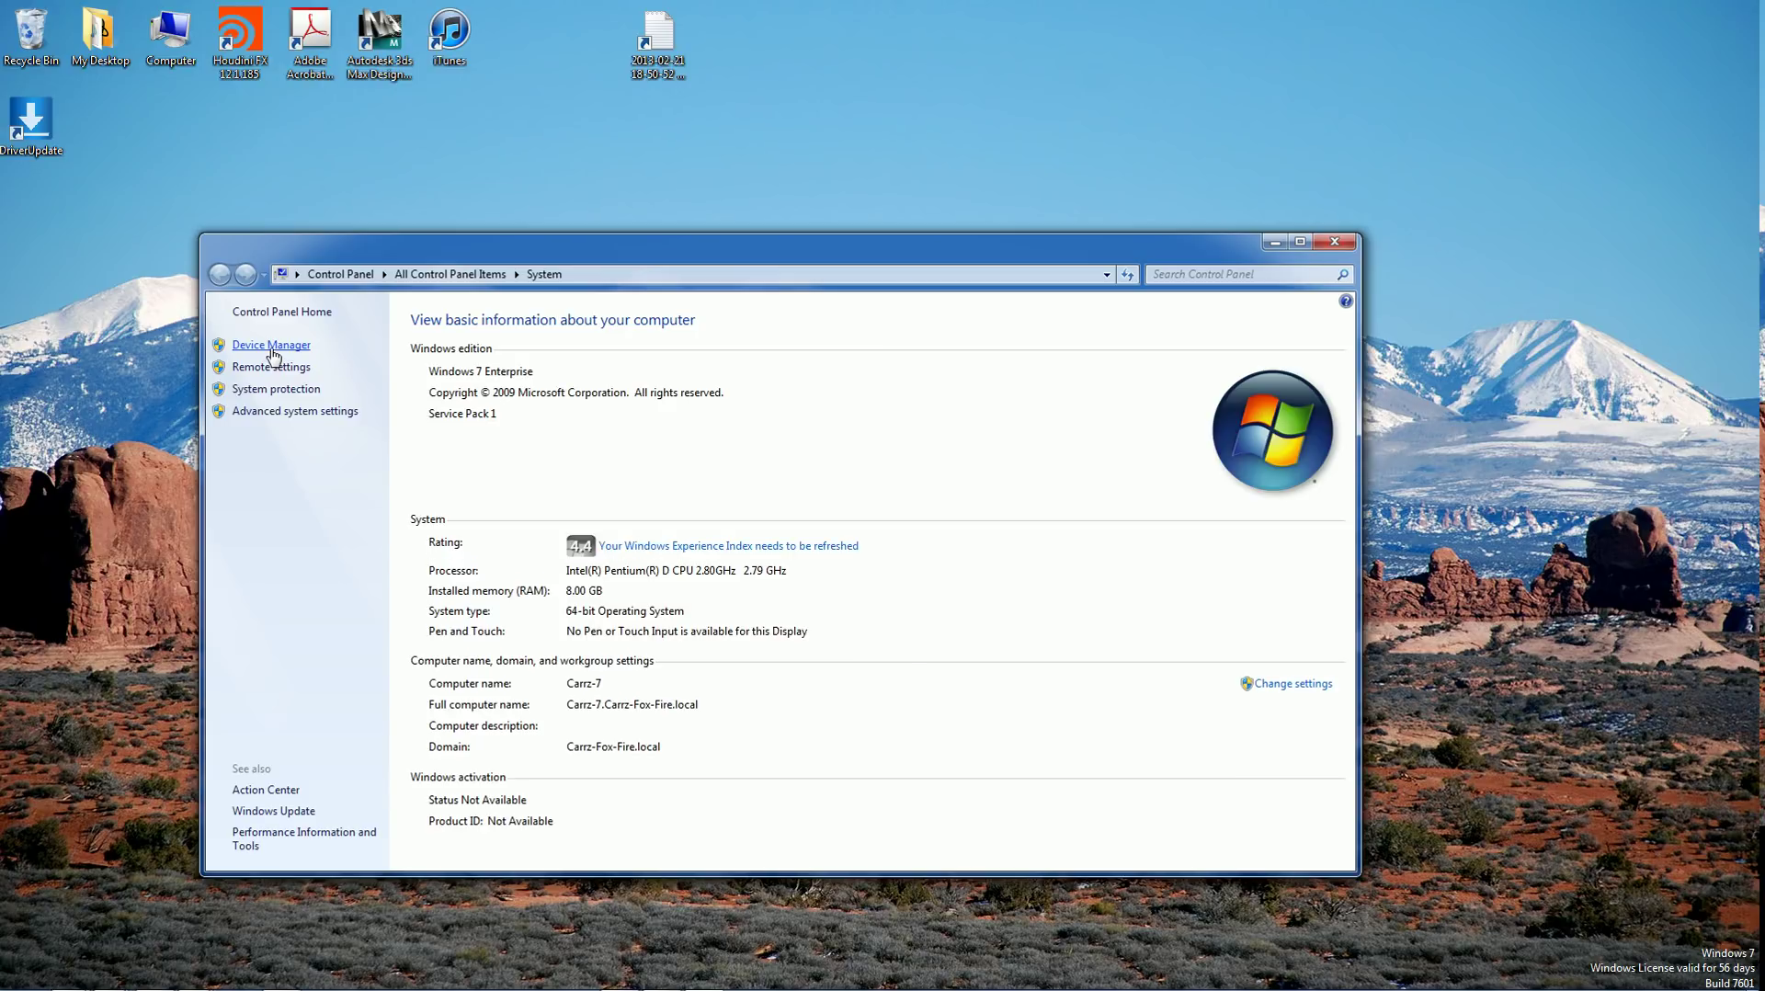
{"action": "left_click", "coordinate": [272, 346]}
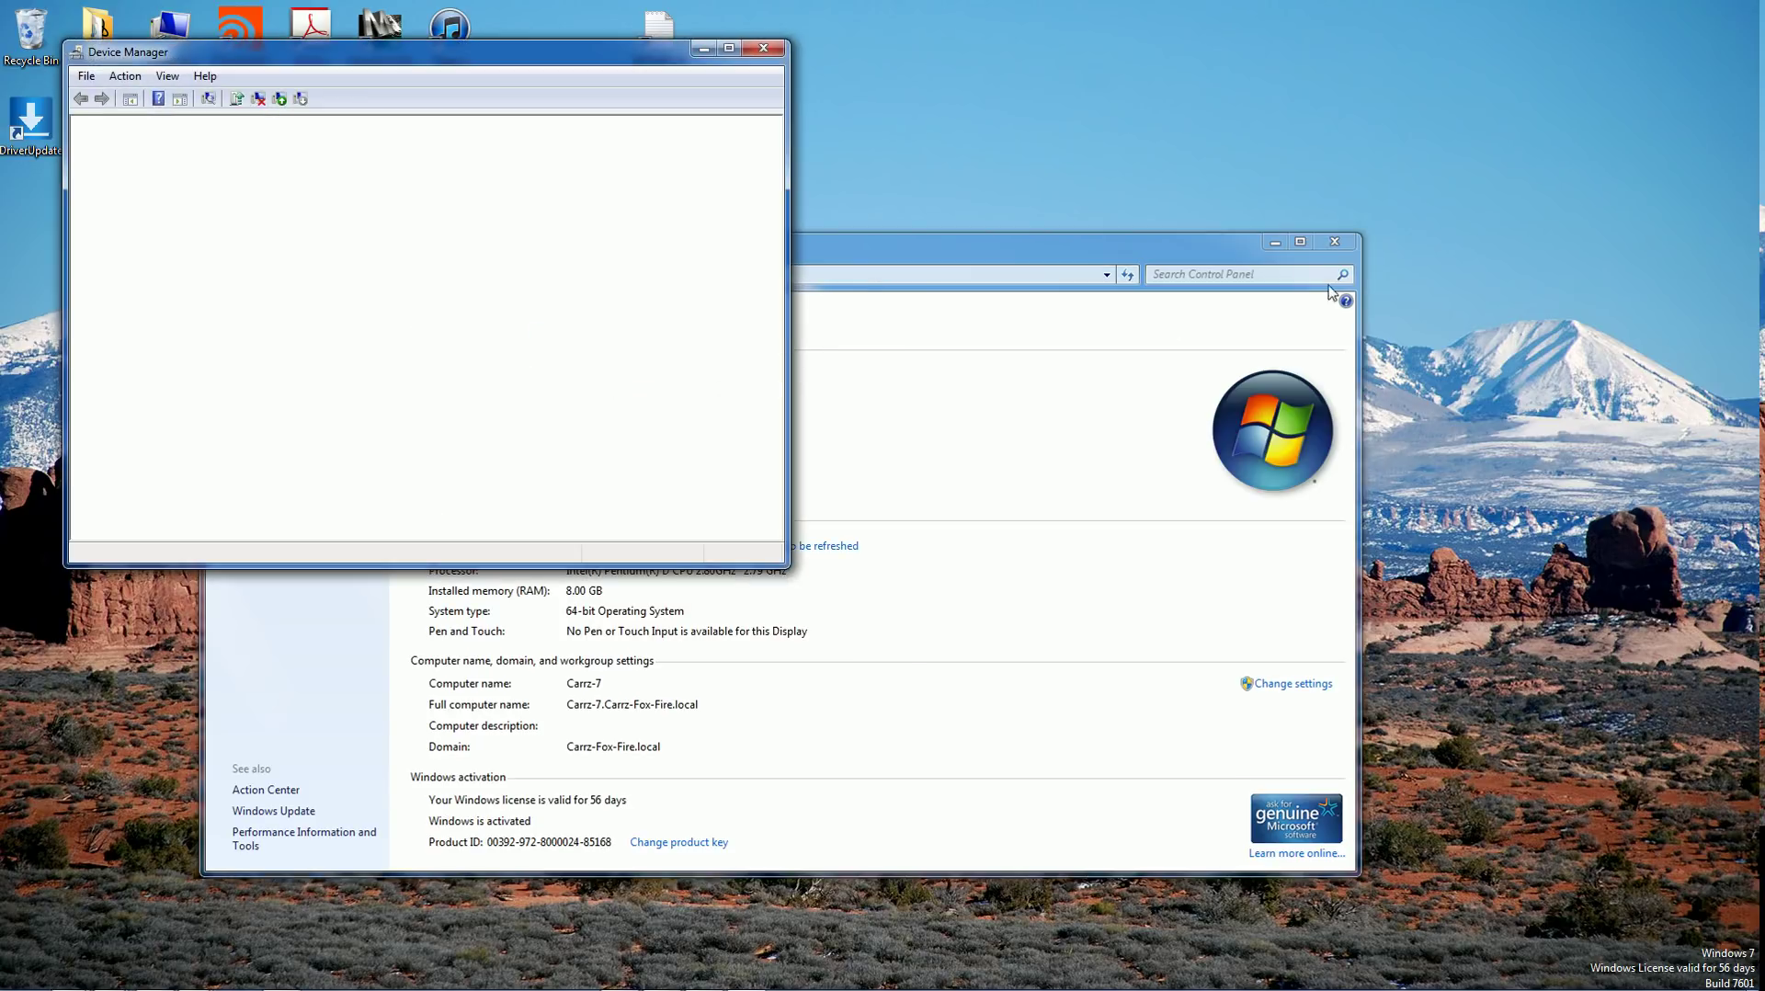
{"action": "left_click", "coordinate": [1334, 241]}
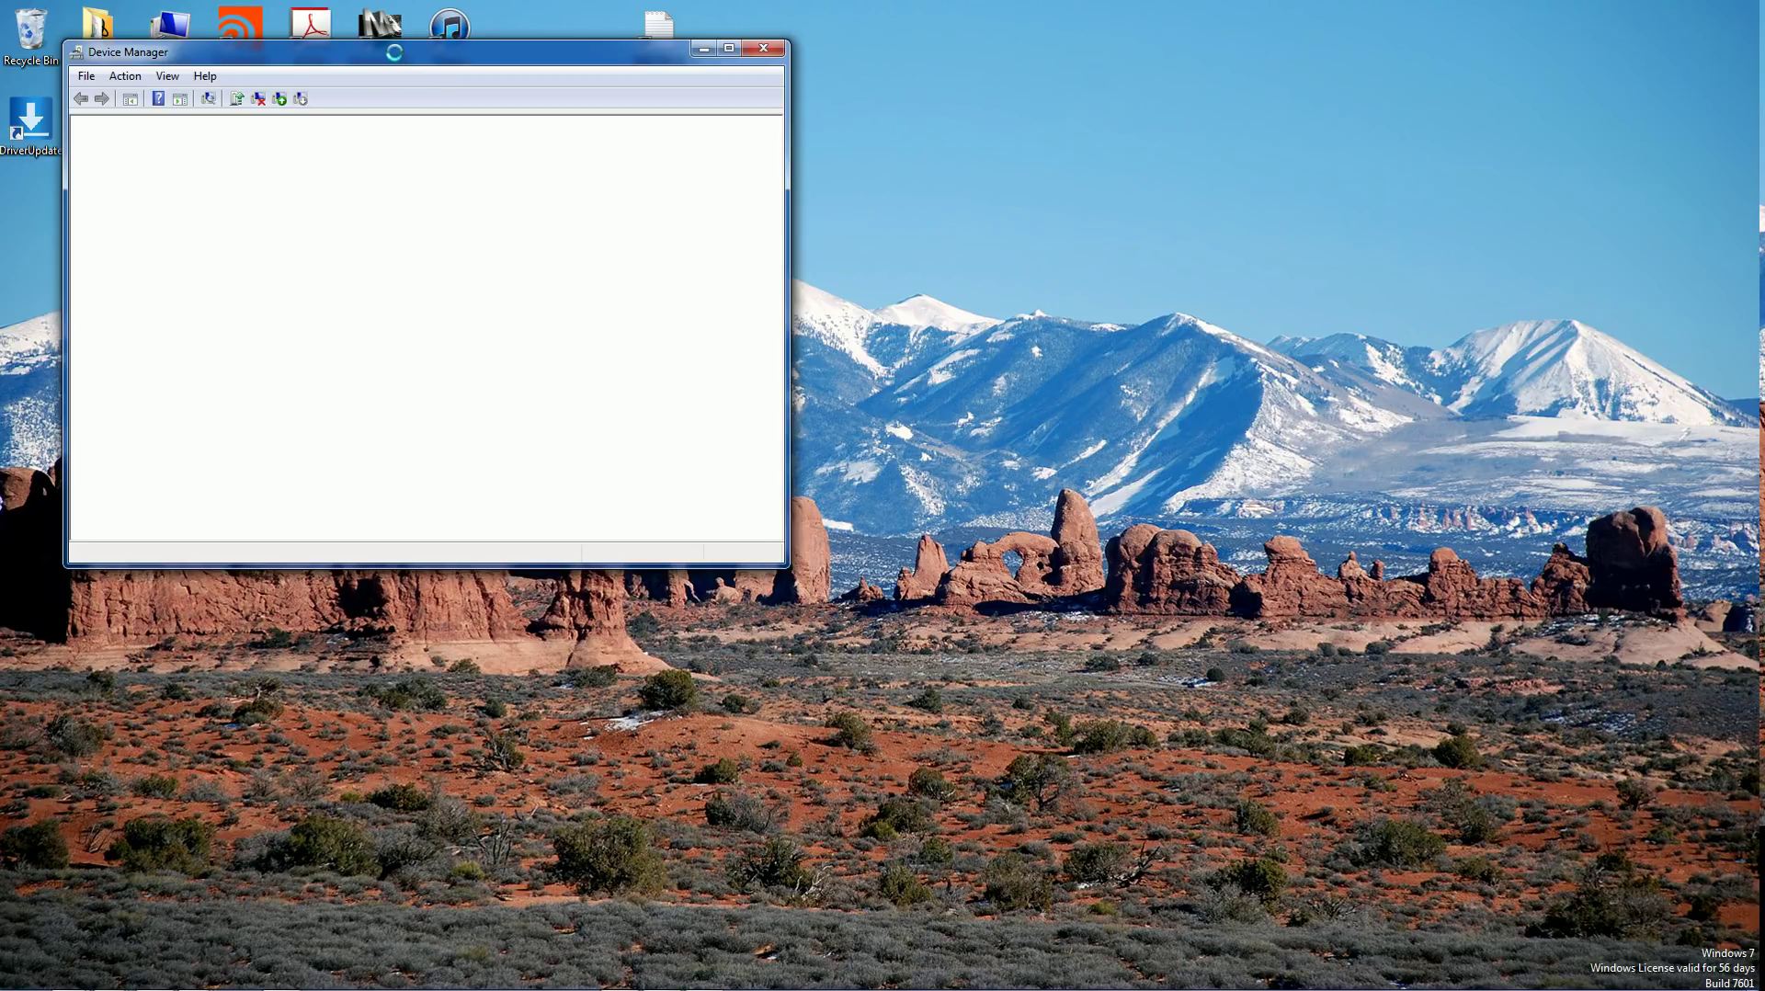
{"action": "left_click_drag", "start_coordinate": [395, 52], "coordinate": [1011, 193]}
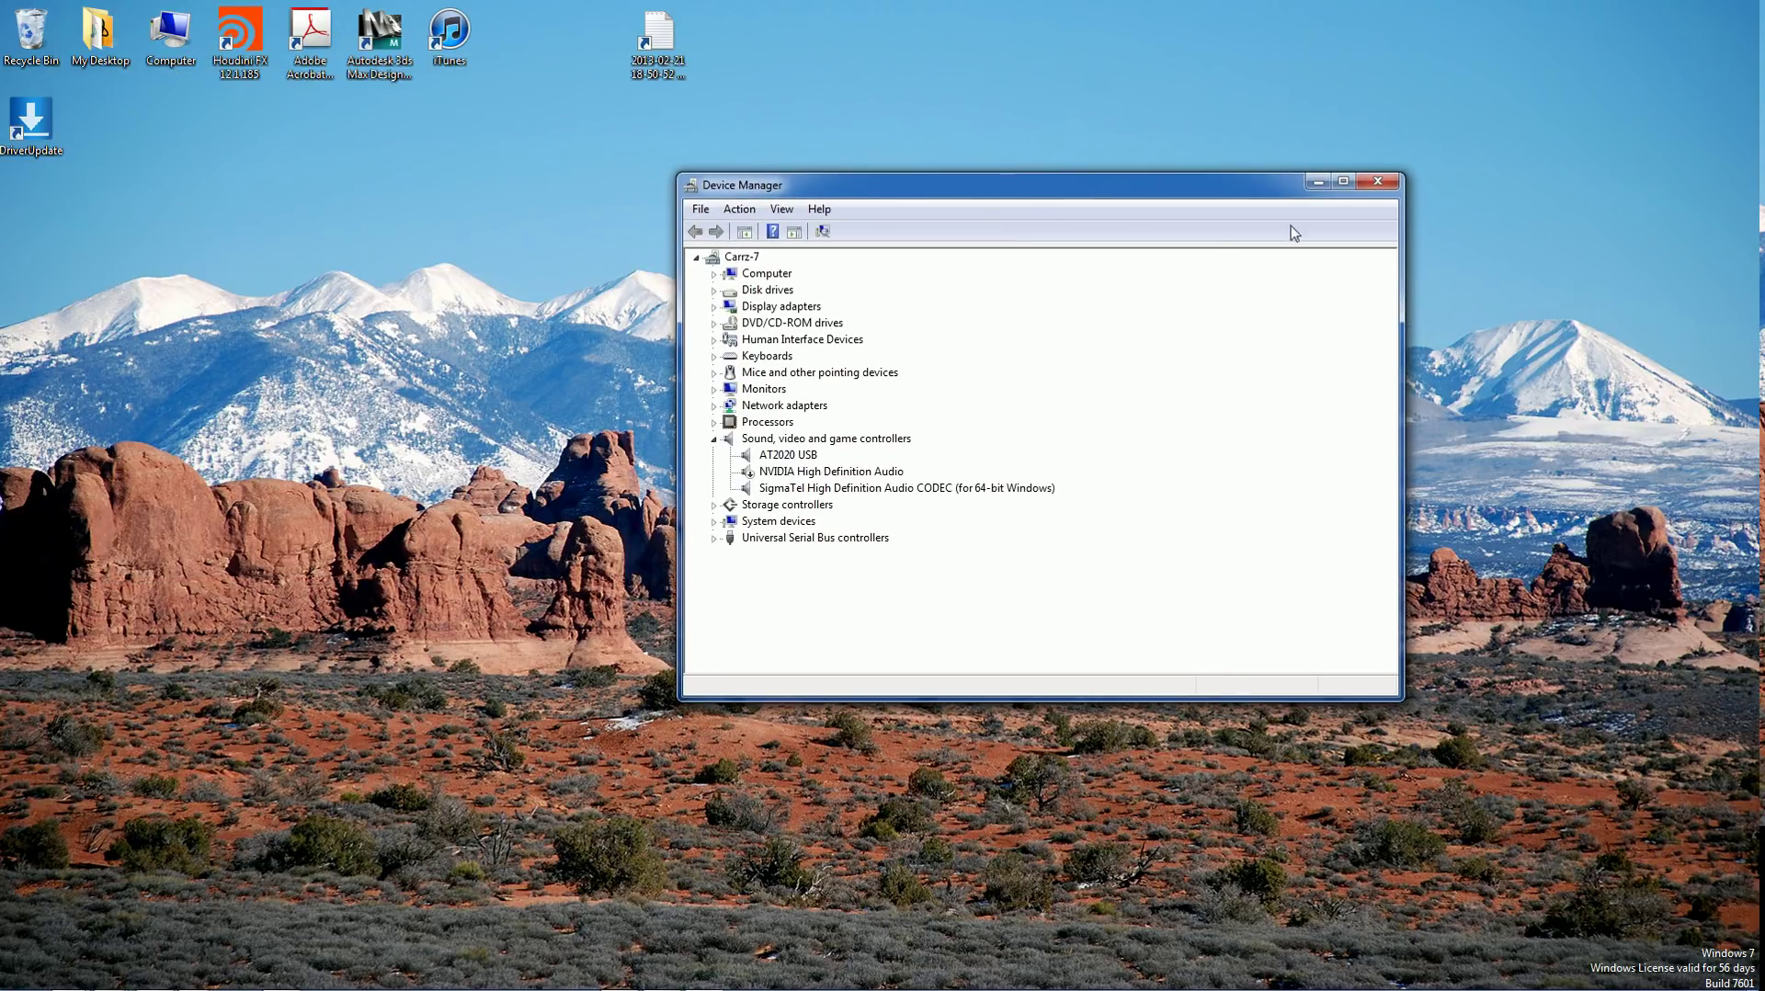
{"action": "left_click", "coordinate": [1378, 182]}
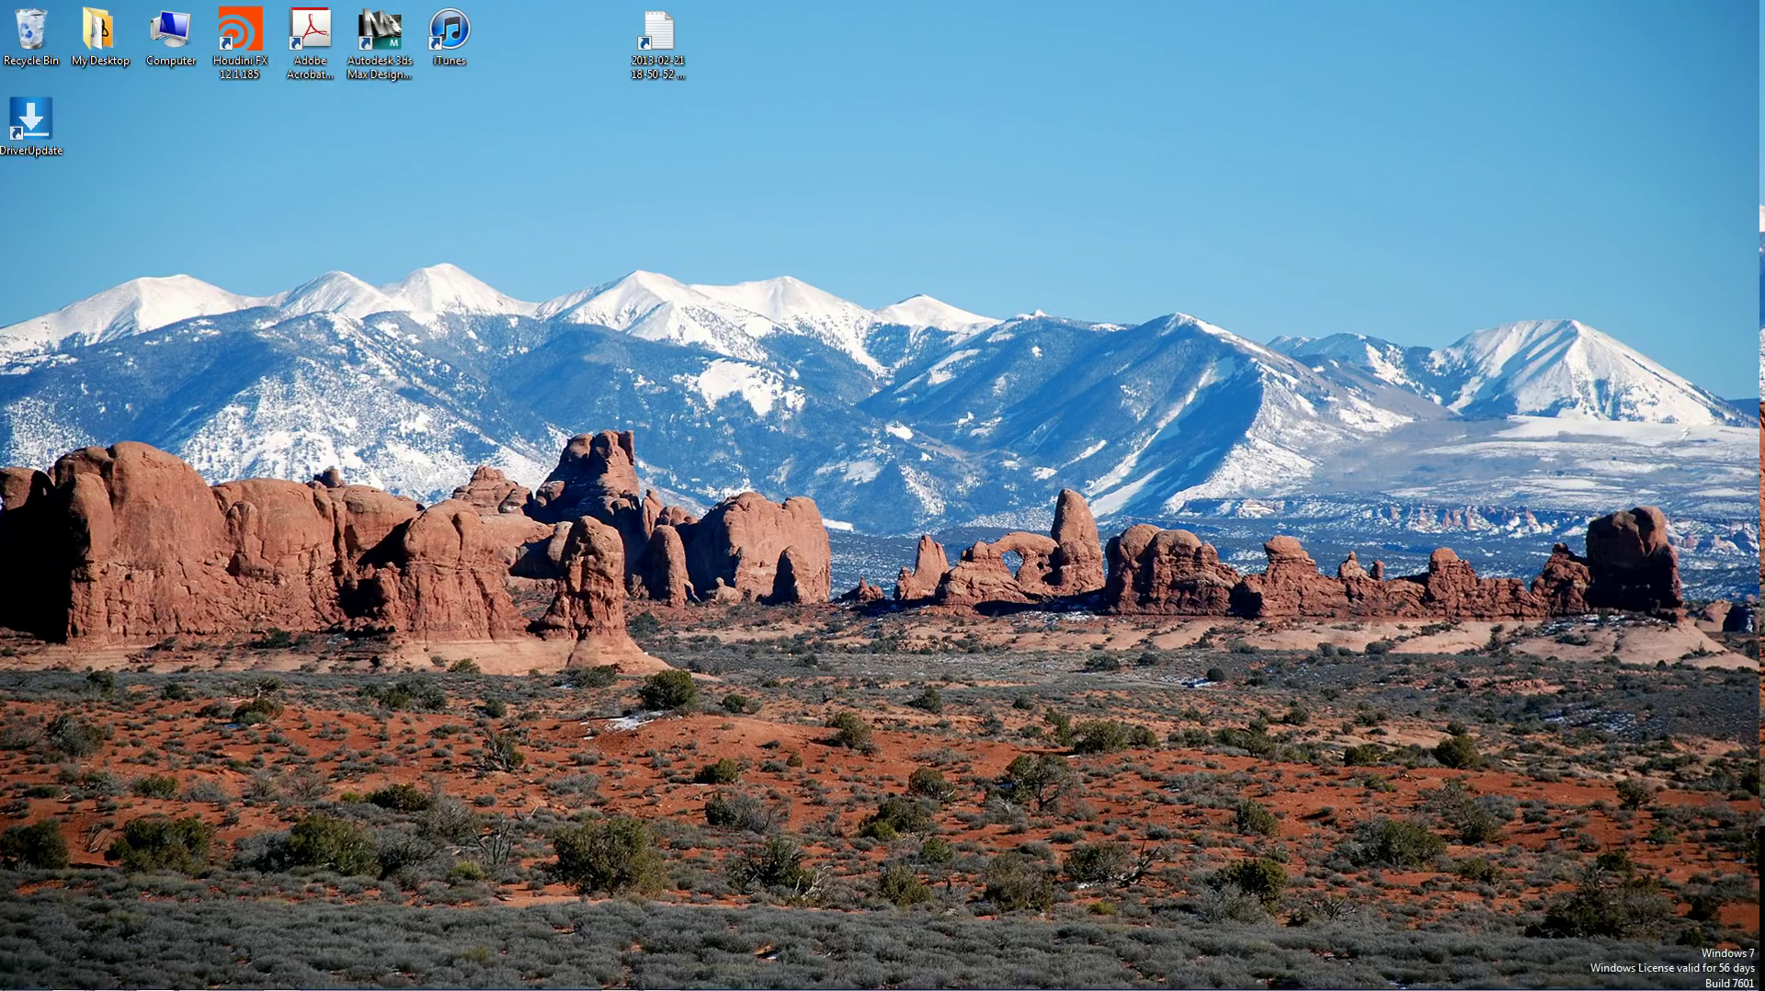
Open the Services console, enlarge its window and widen the Name column to show full service names.
{"action": "left_click", "coordinate": [10, 982]}
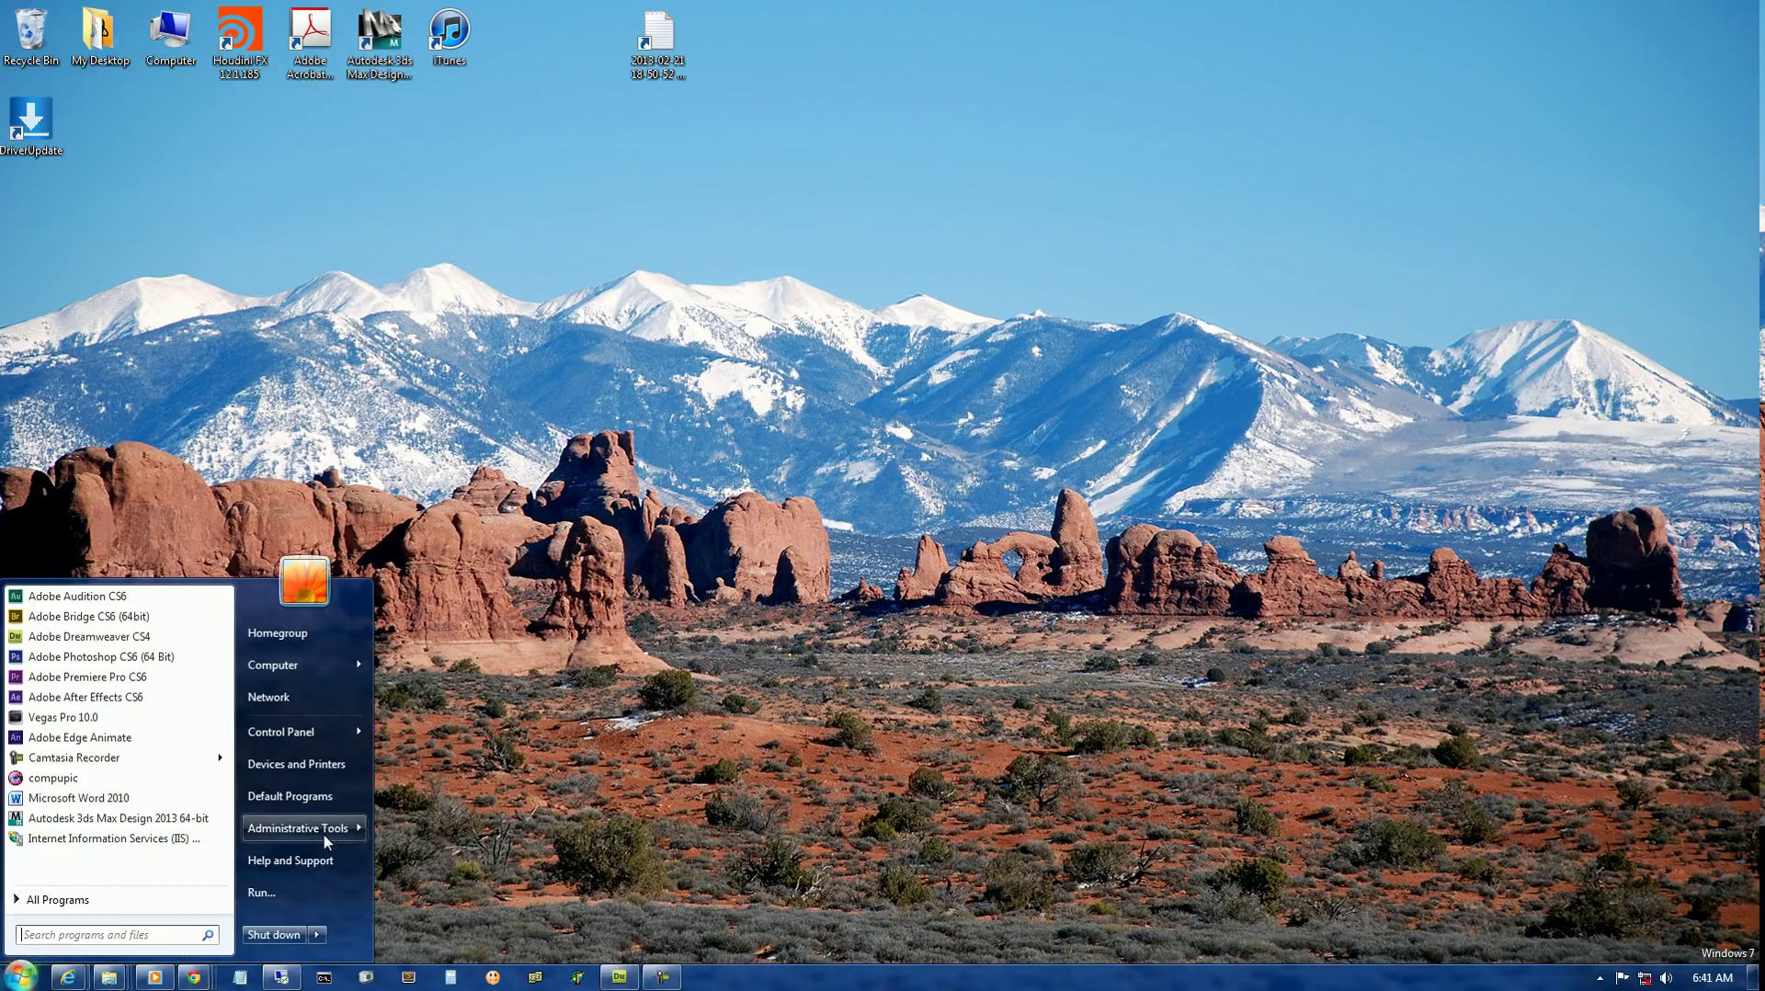
{"action": "mouse_move", "coordinate": [324, 831]}
{"action": "left_click", "coordinate": [411, 742]}
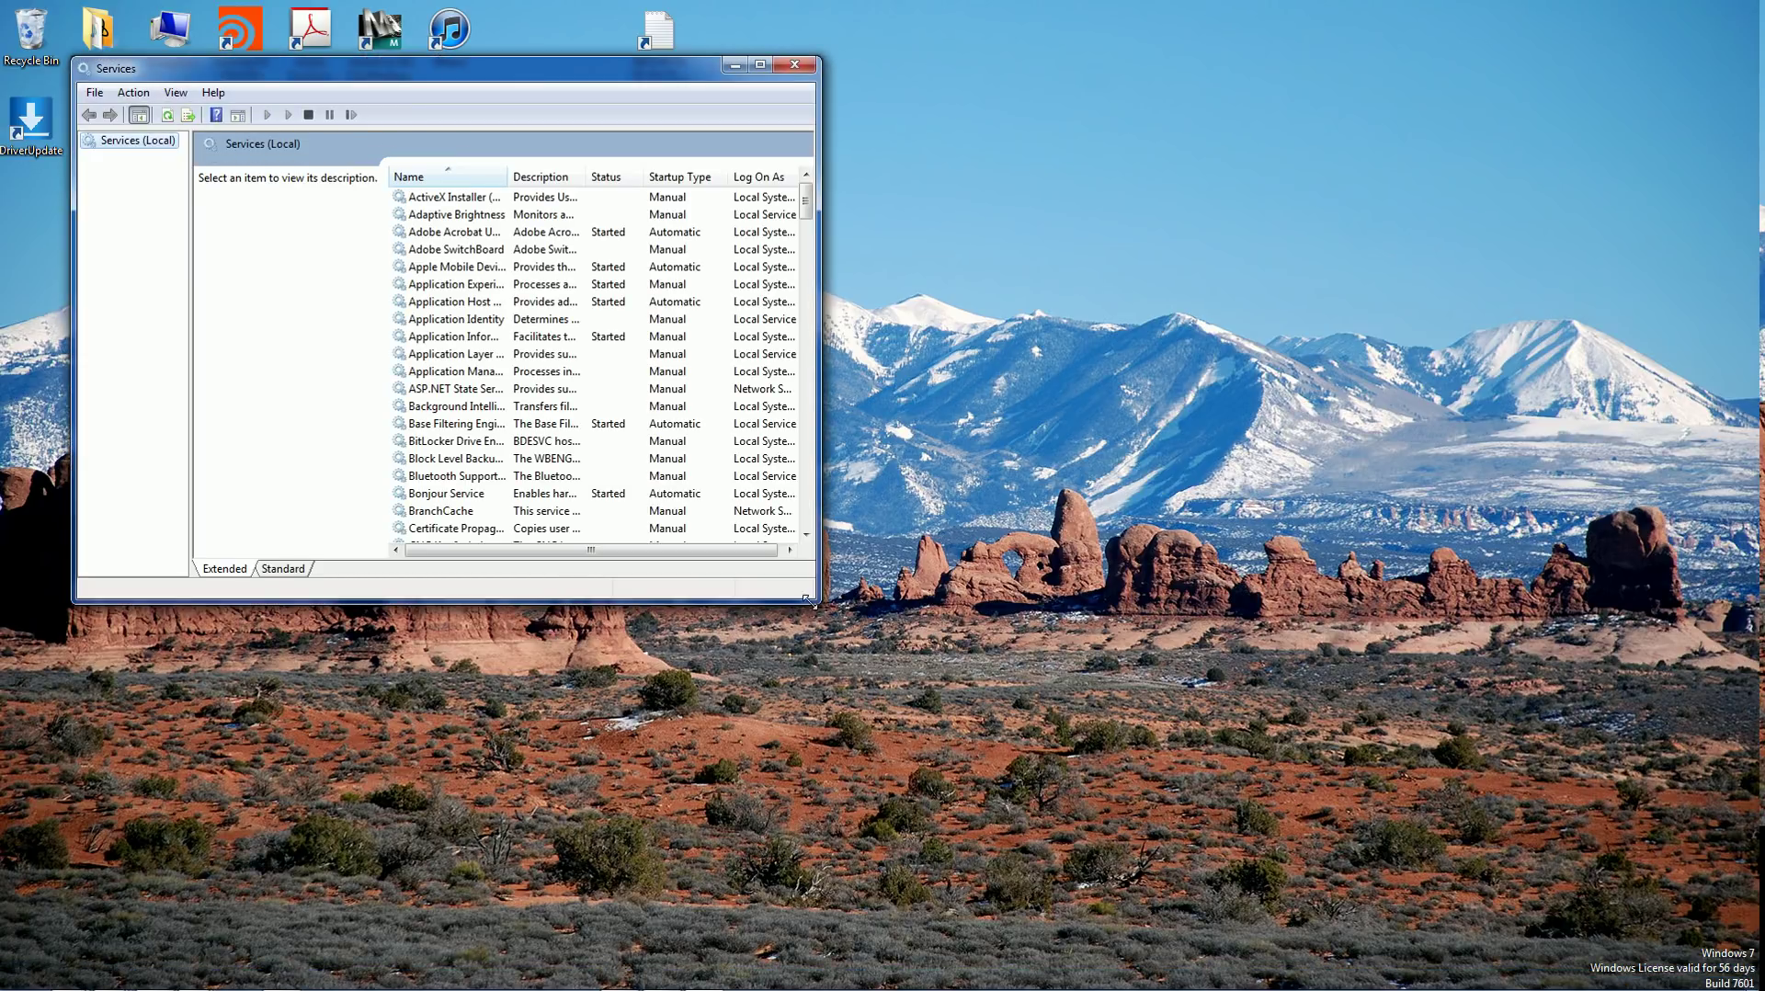
{"action": "left_click_drag", "start_coordinate": [809, 599], "coordinate": [1007, 777]}
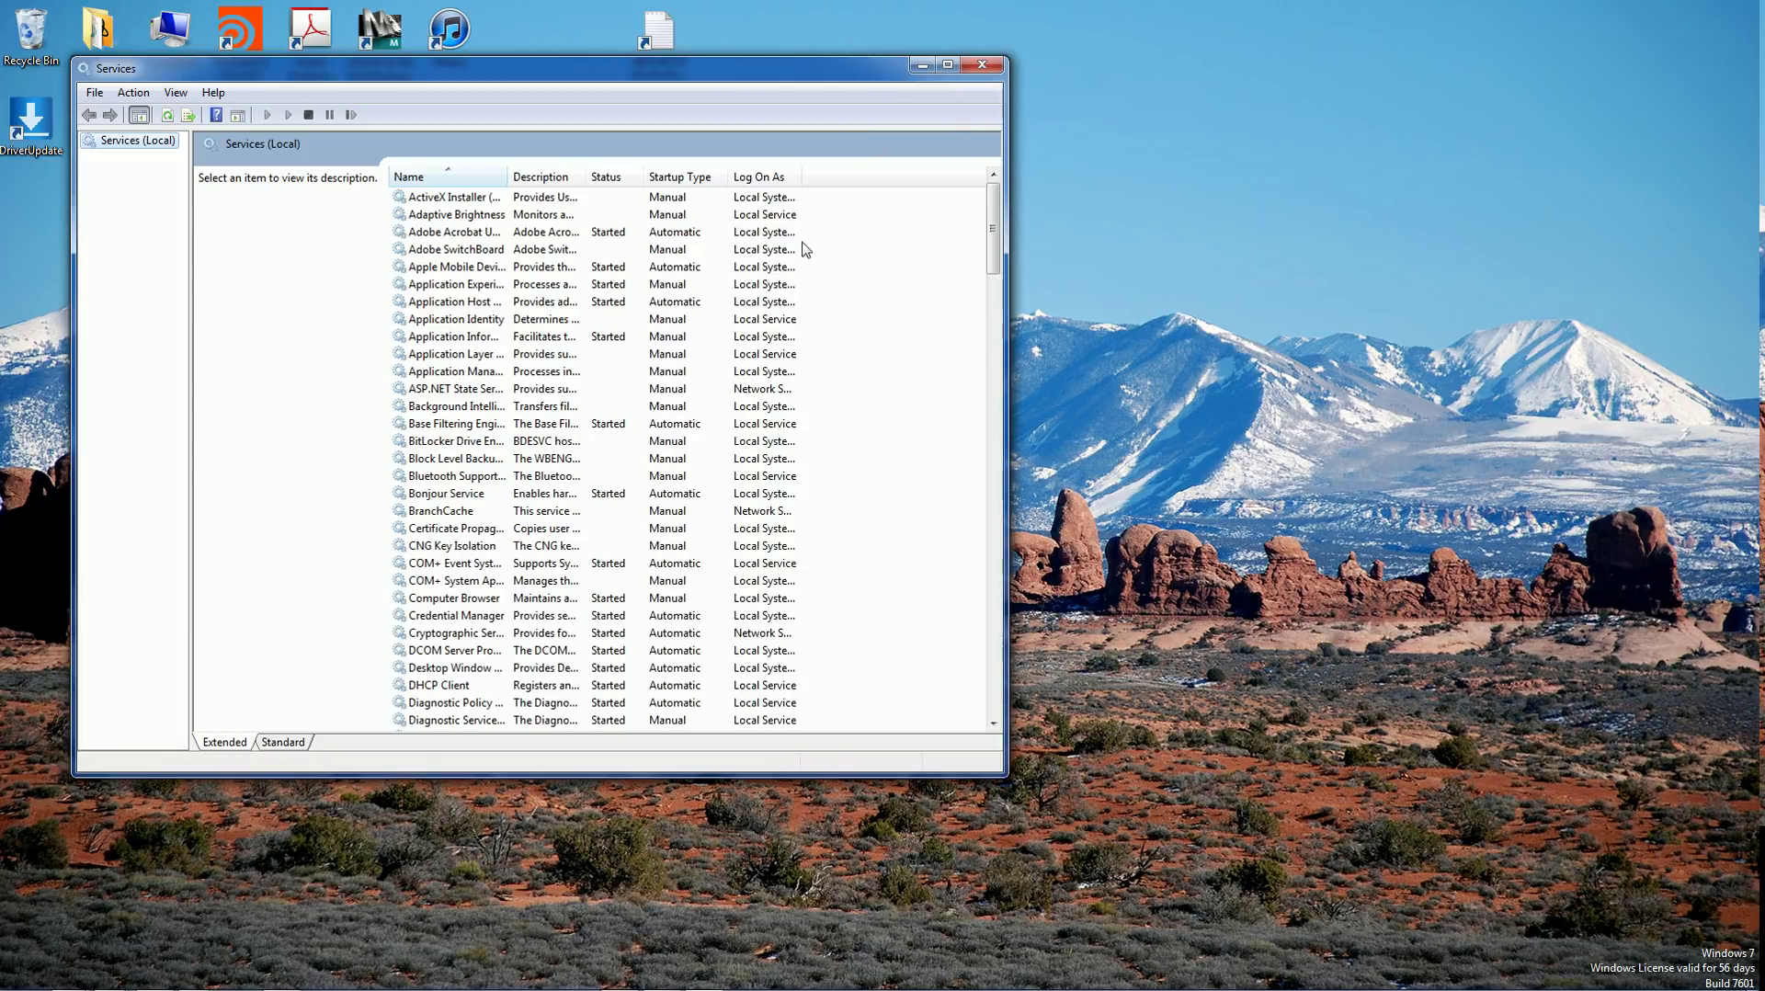
{"action": "left_click_drag", "start_coordinate": [506, 177], "coordinate": [751, 181]}
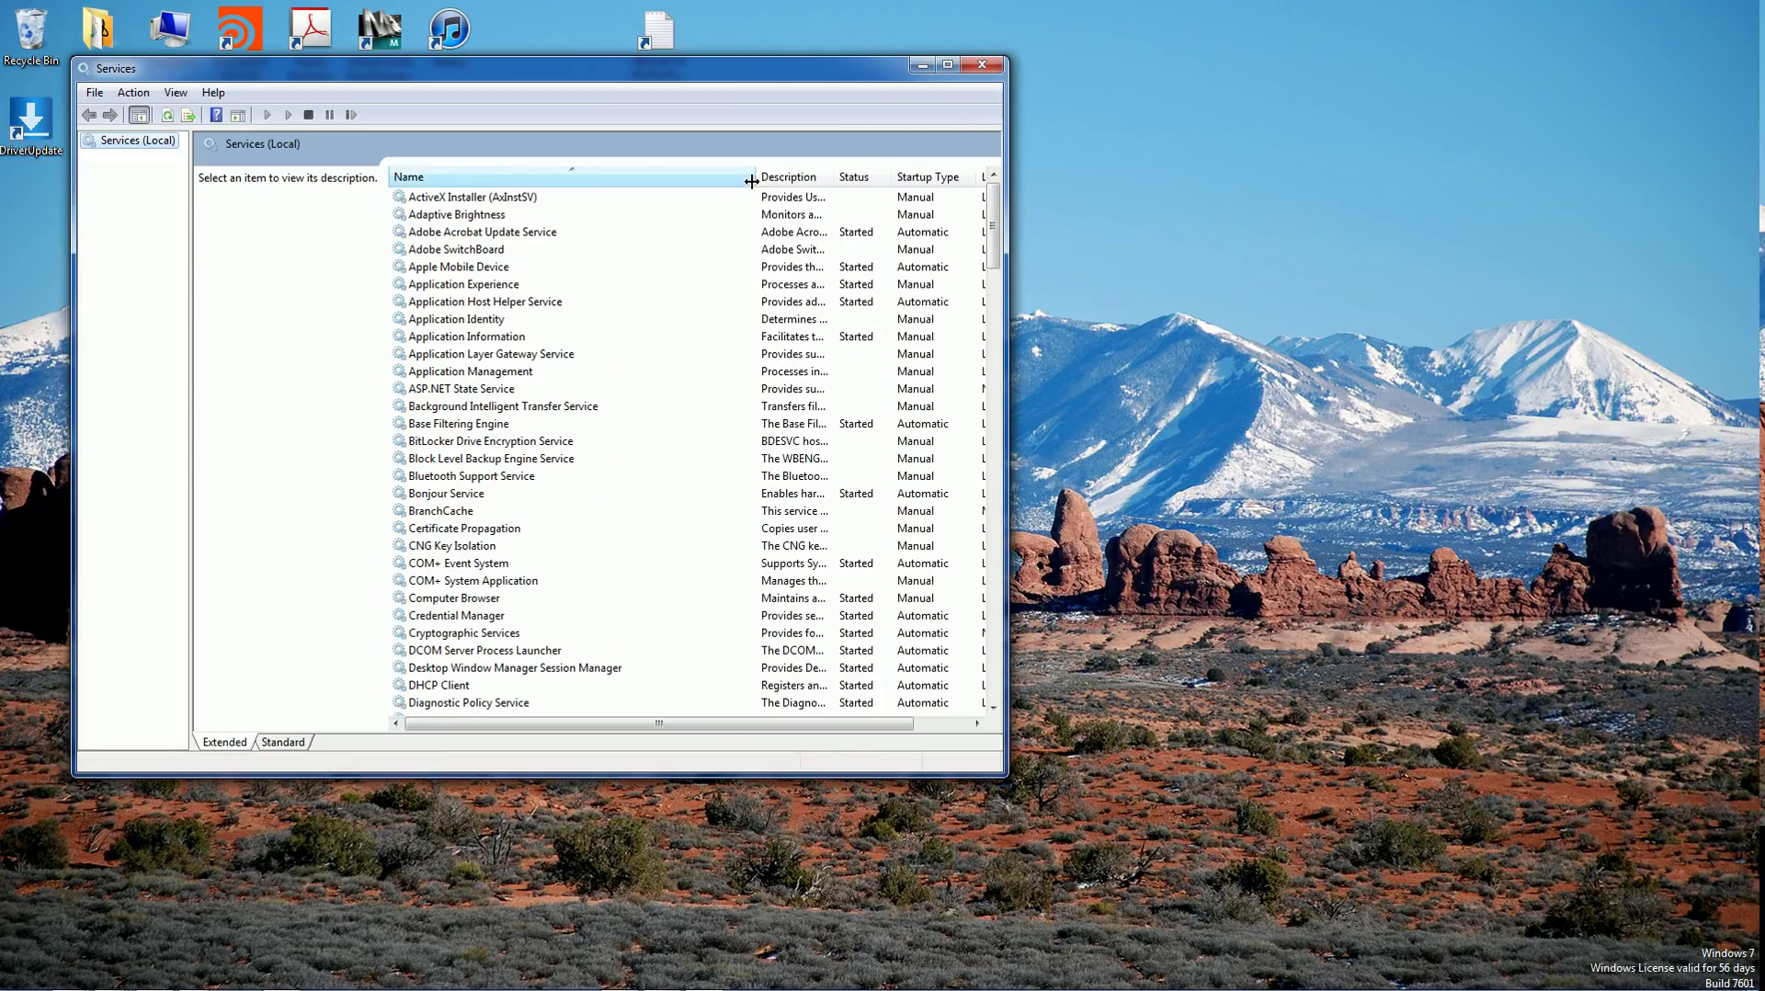
Stop the Network Location Awareness service along with its dependent Network List Service, and start Network Location Awareness again.
{"action": "left_click_drag", "start_coordinate": [994, 224], "coordinate": [982, 390]}
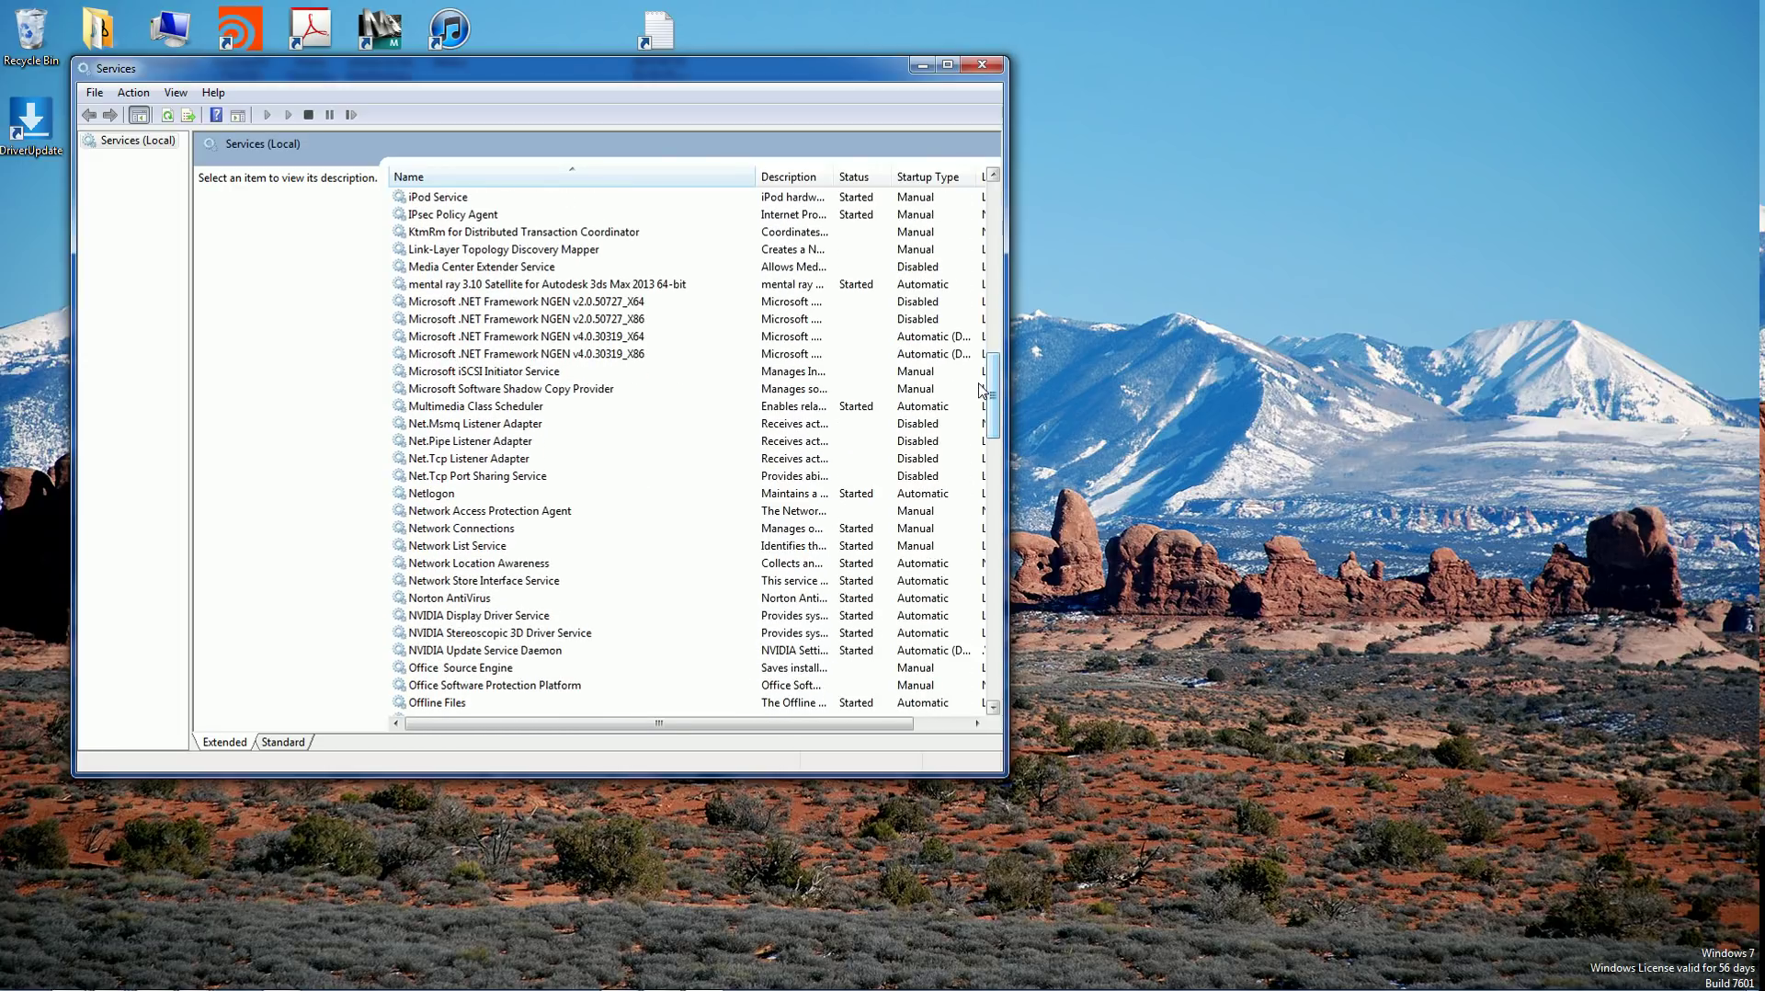
{"action": "left_click", "coordinate": [476, 562]}
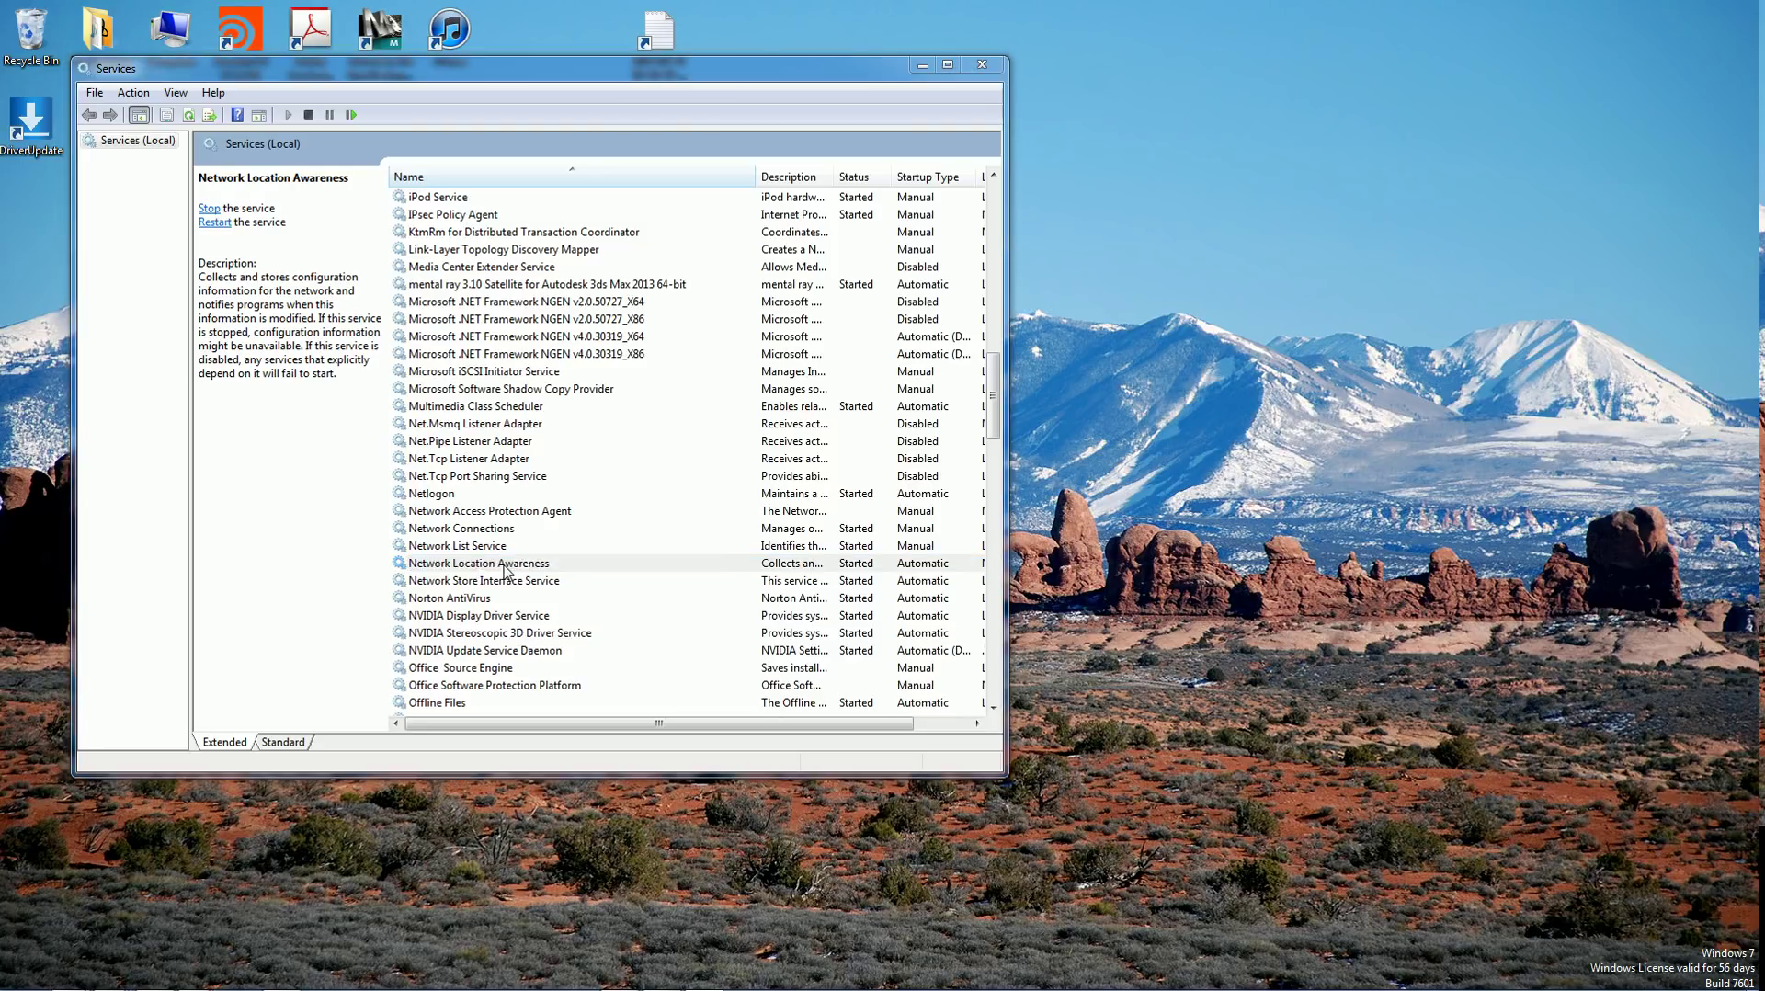
{"action": "double_click", "coordinate": [505, 569]}
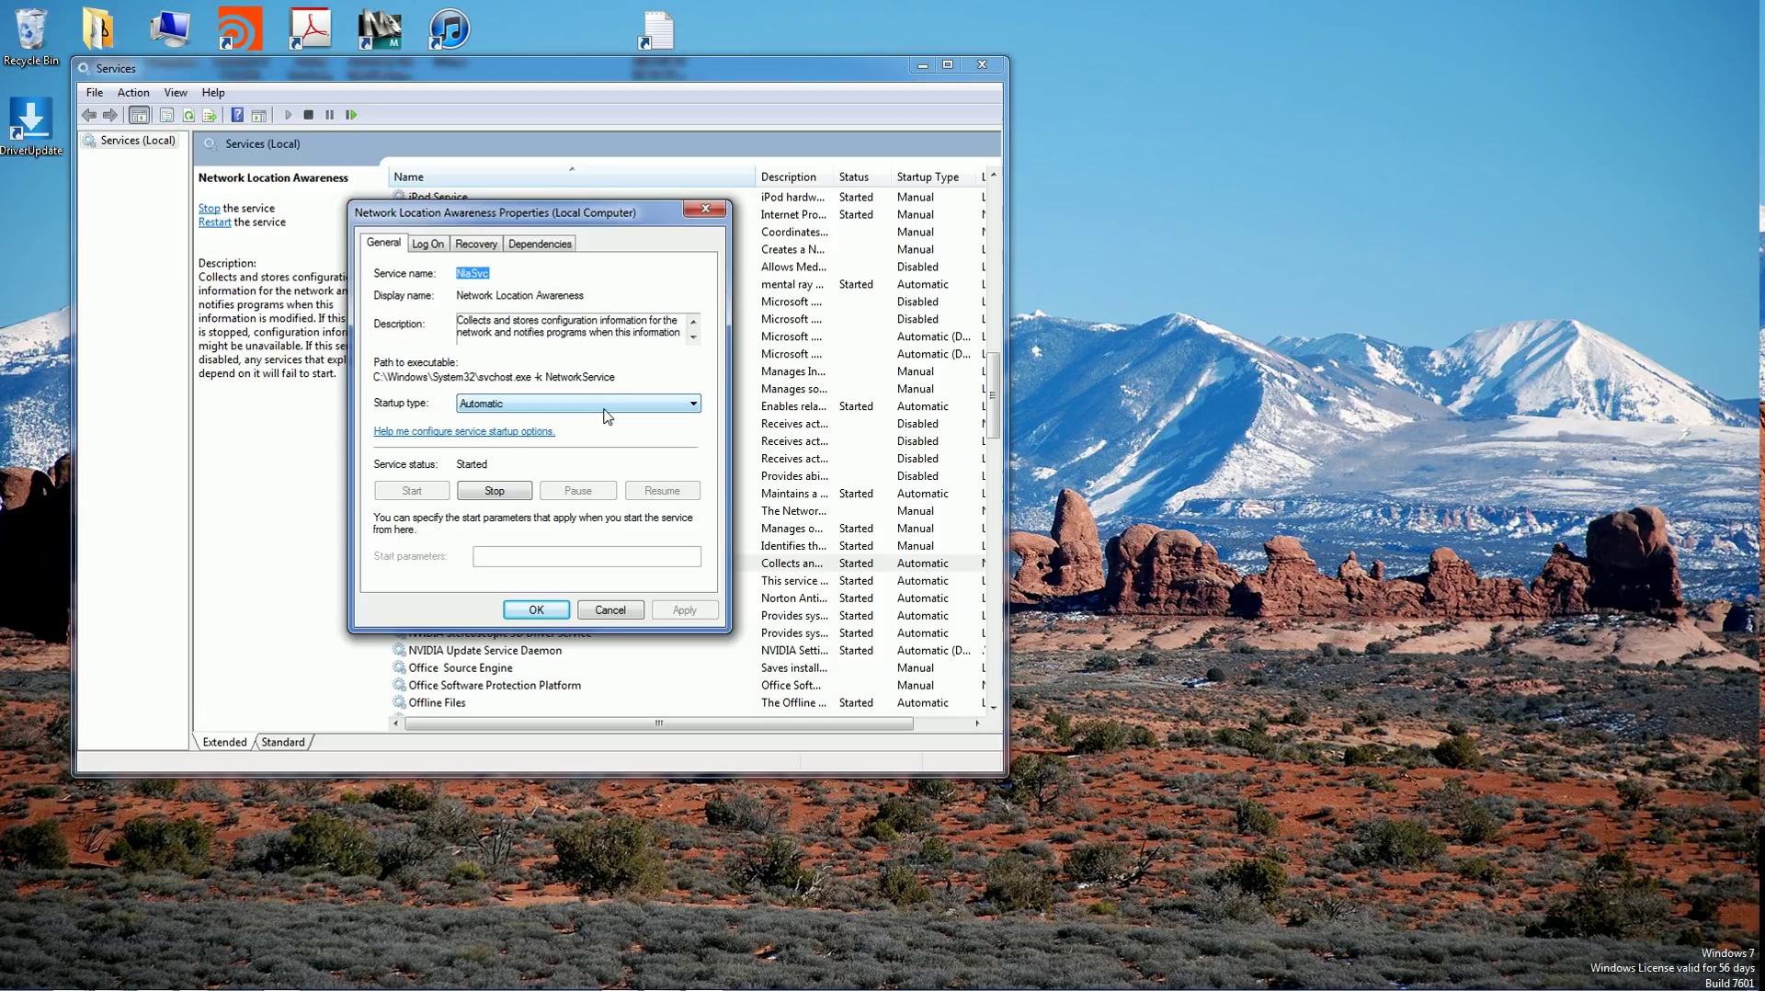
{"action": "left_click", "coordinate": [508, 491]}
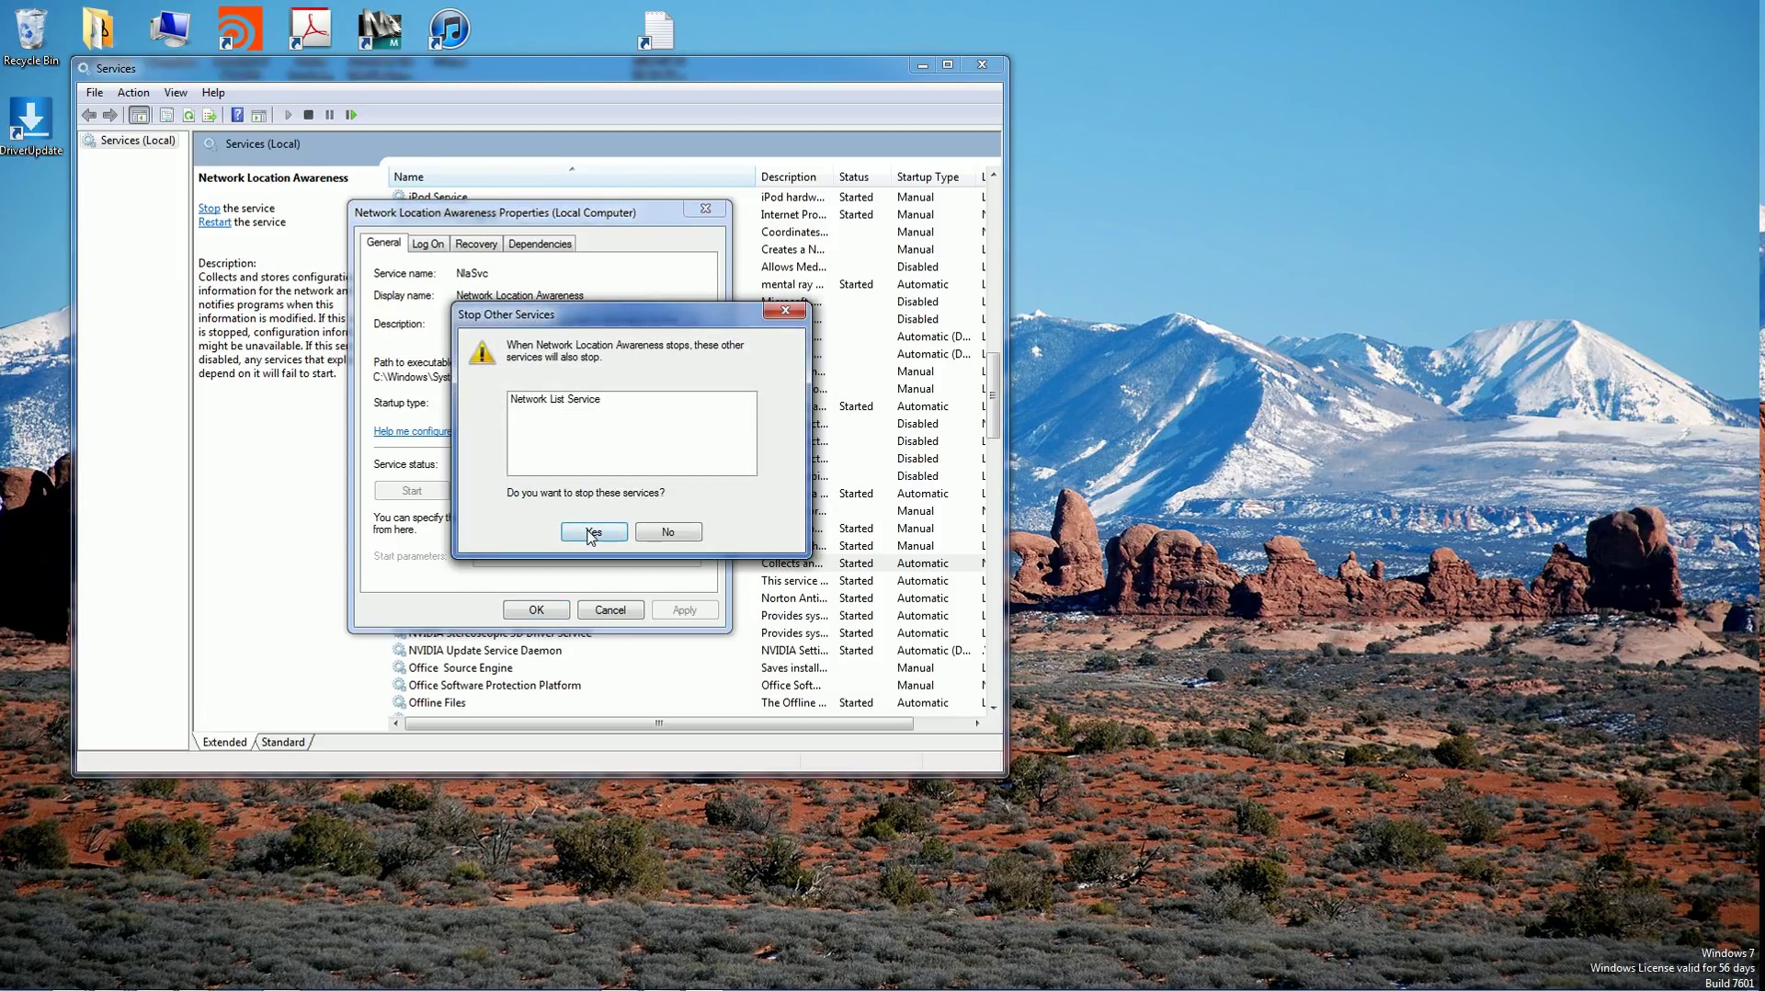
{"action": "left_click", "coordinate": [591, 535]}
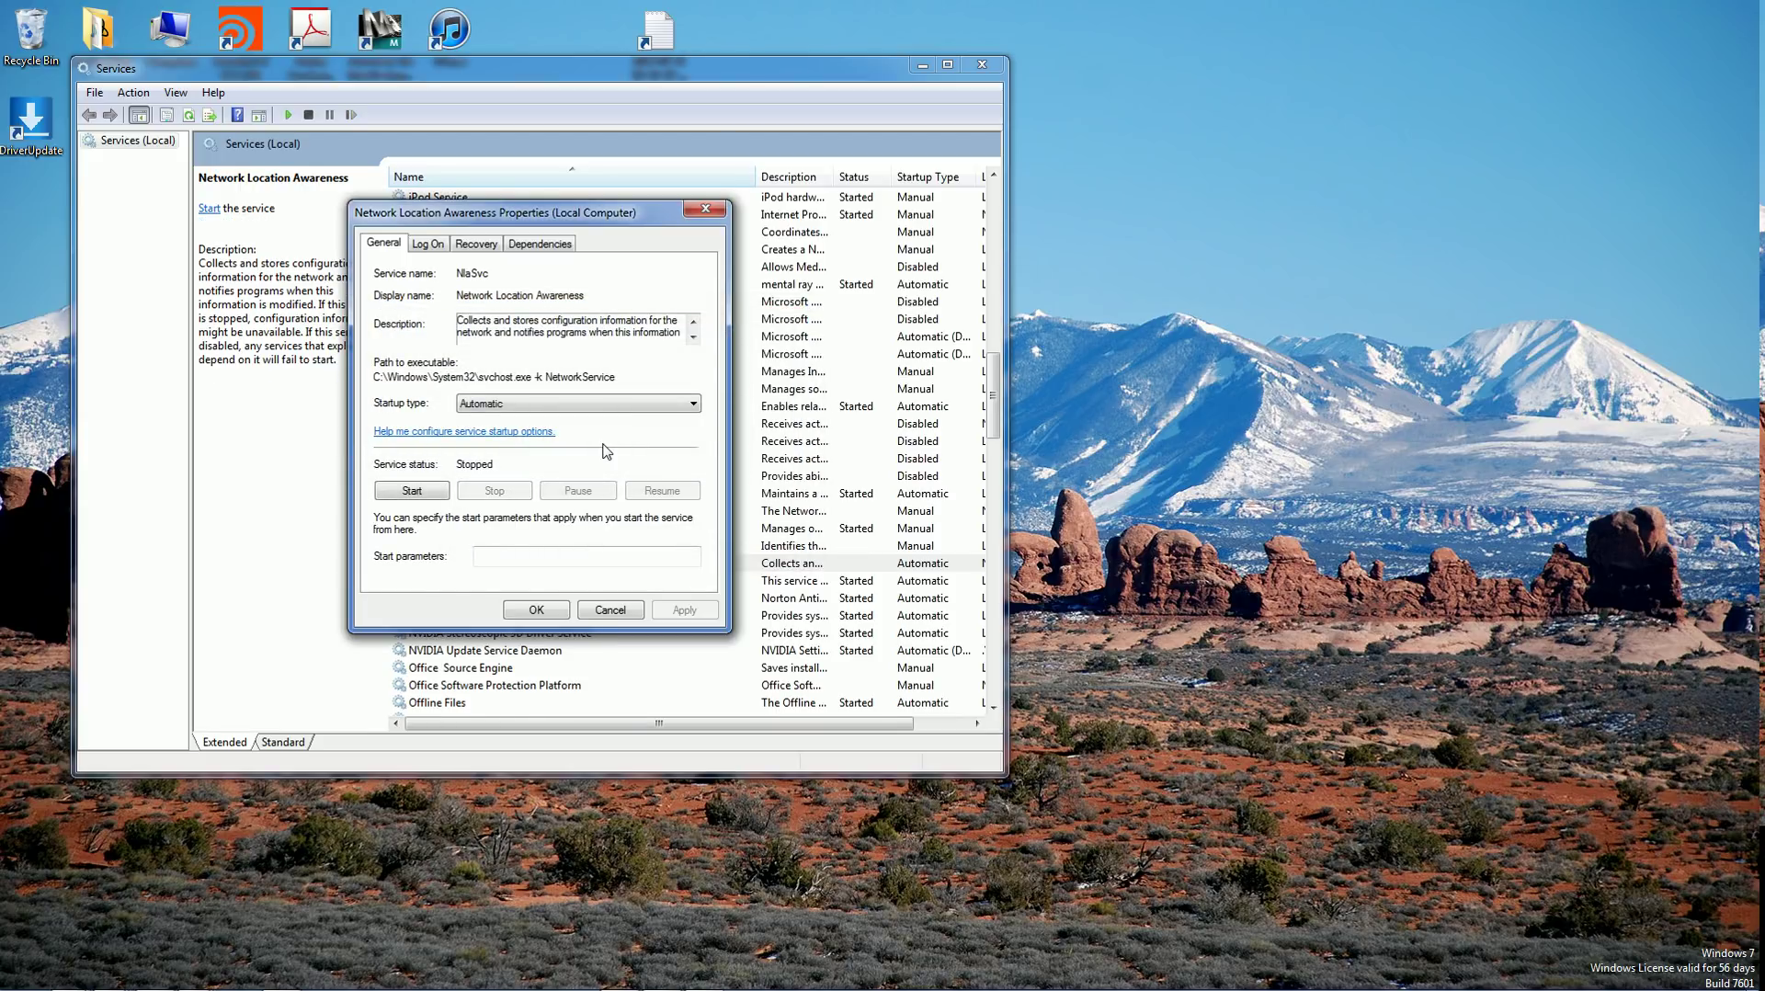
{"action": "left_click", "coordinate": [412, 491]}
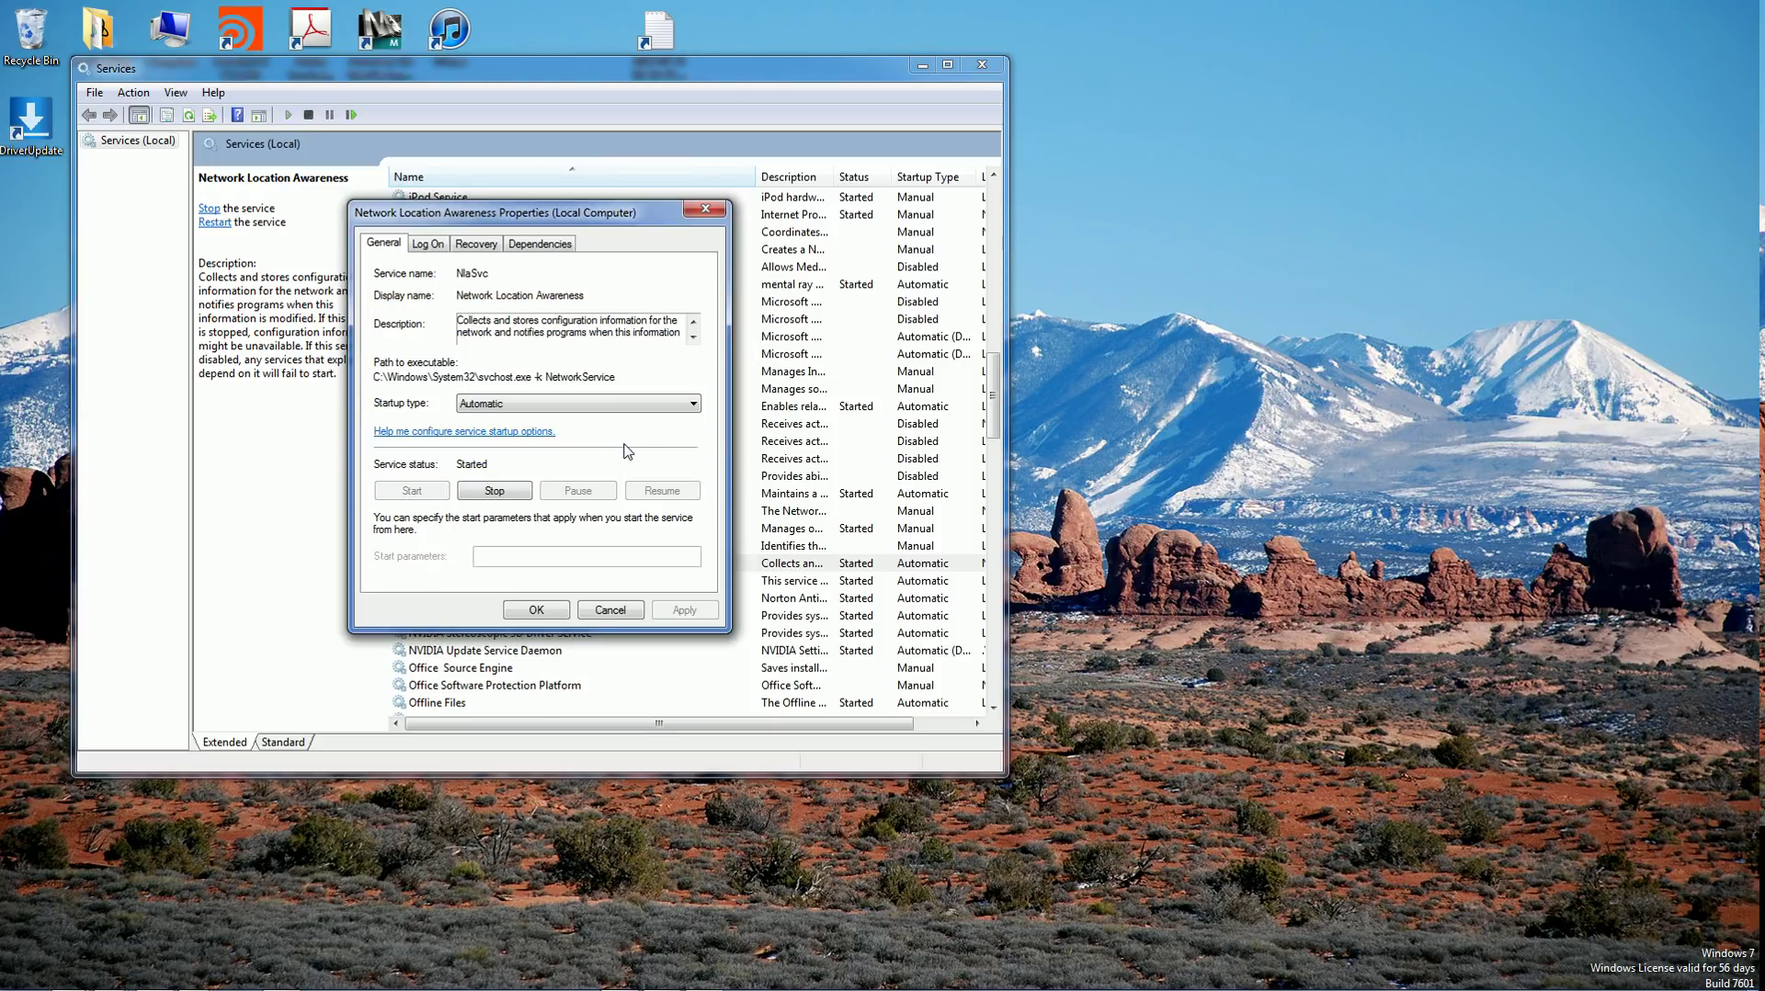
{"action": "left_click", "coordinate": [553, 612]}
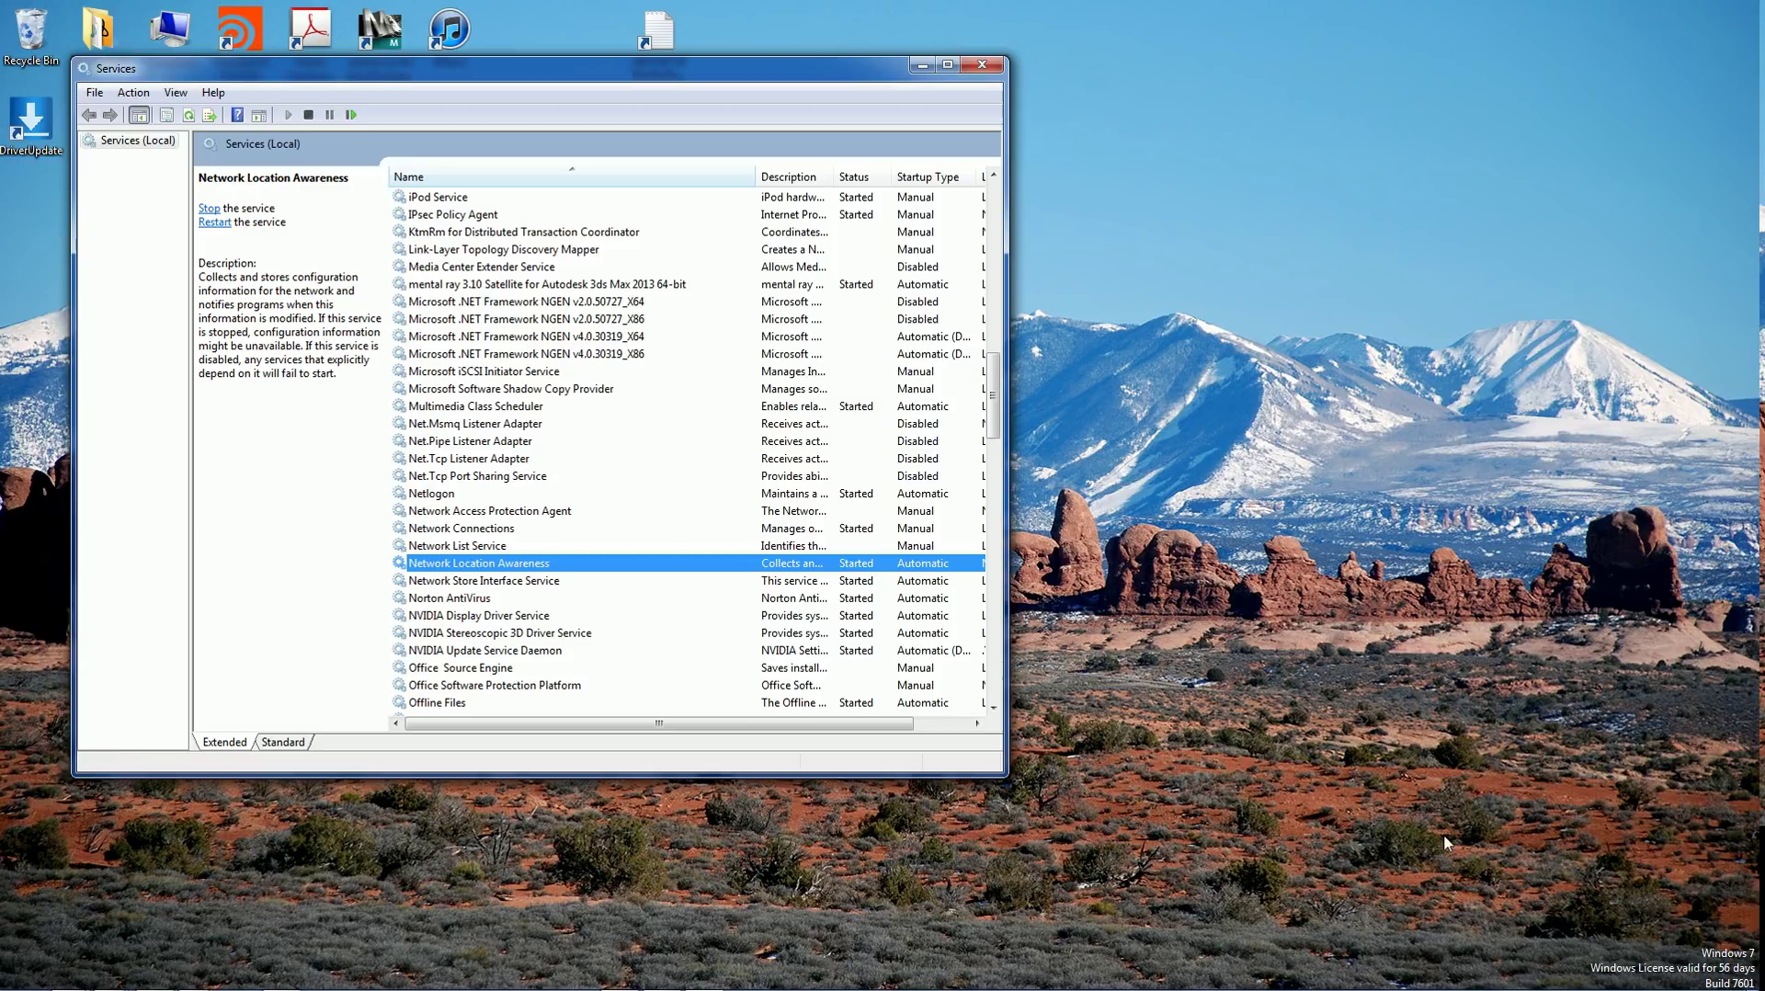
Minimize Services and check the active network connection in the Network and Sharing Center, closing that window when finished.
{"action": "left_click", "coordinate": [1645, 980]}
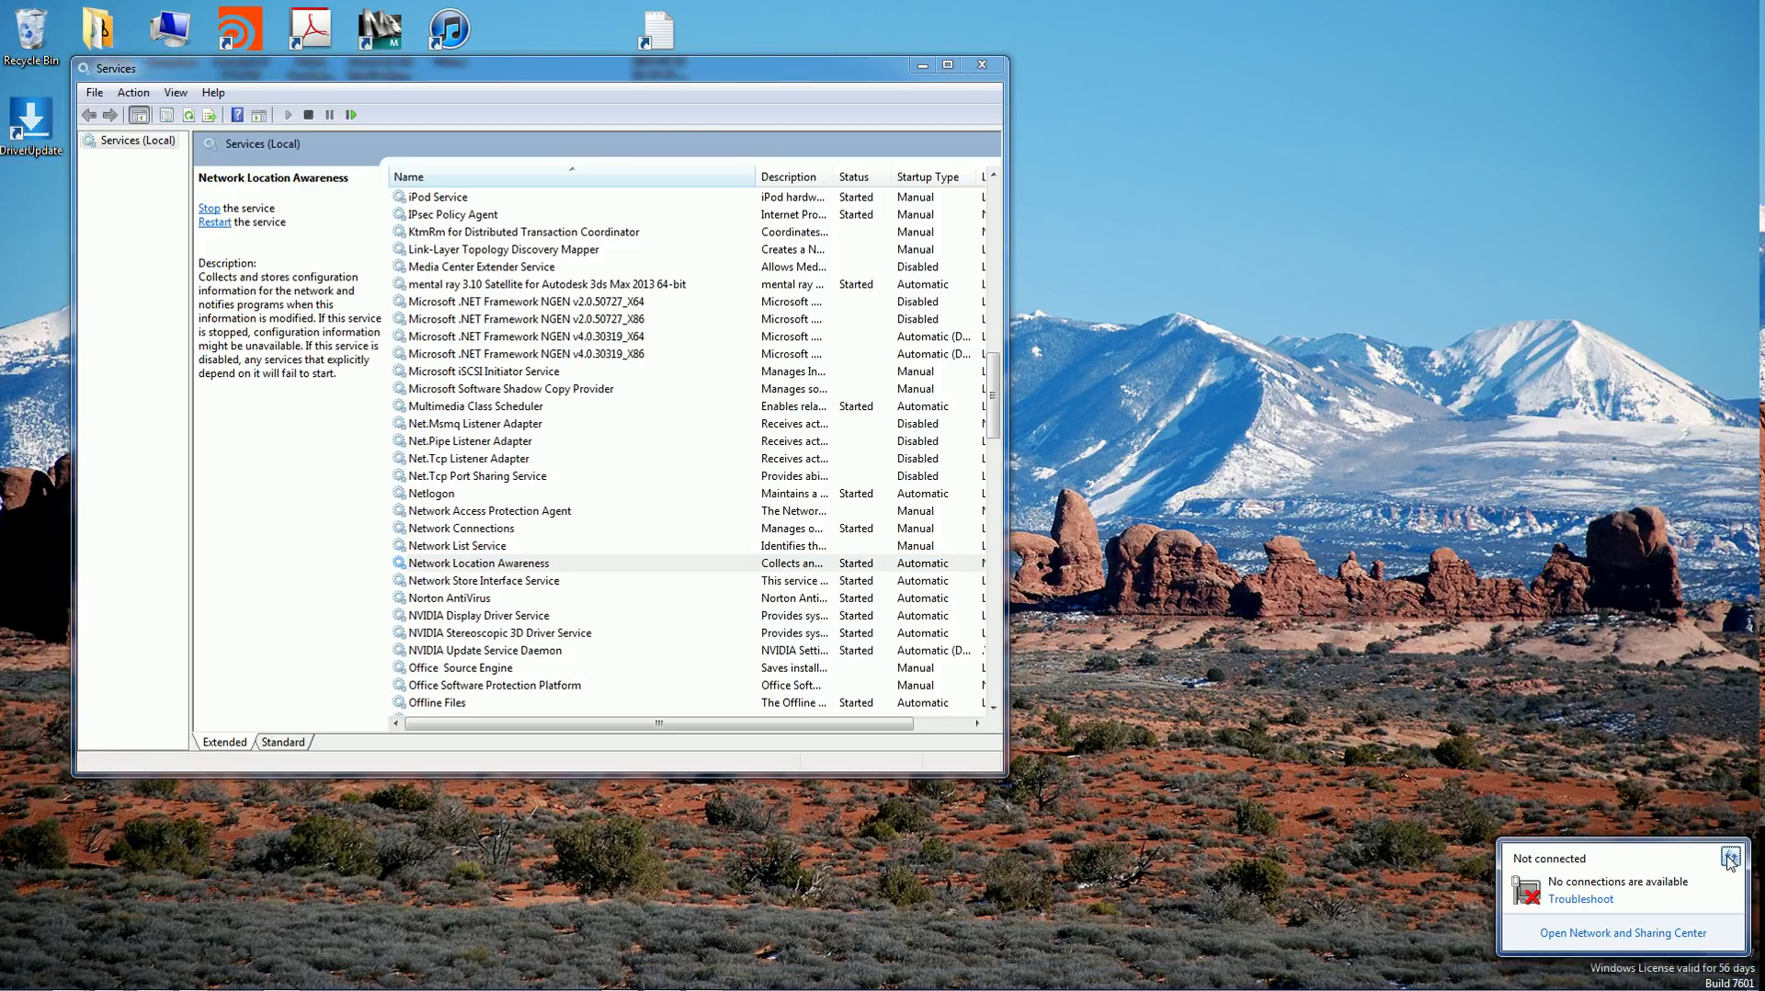
{"action": "left_click", "coordinate": [1595, 938]}
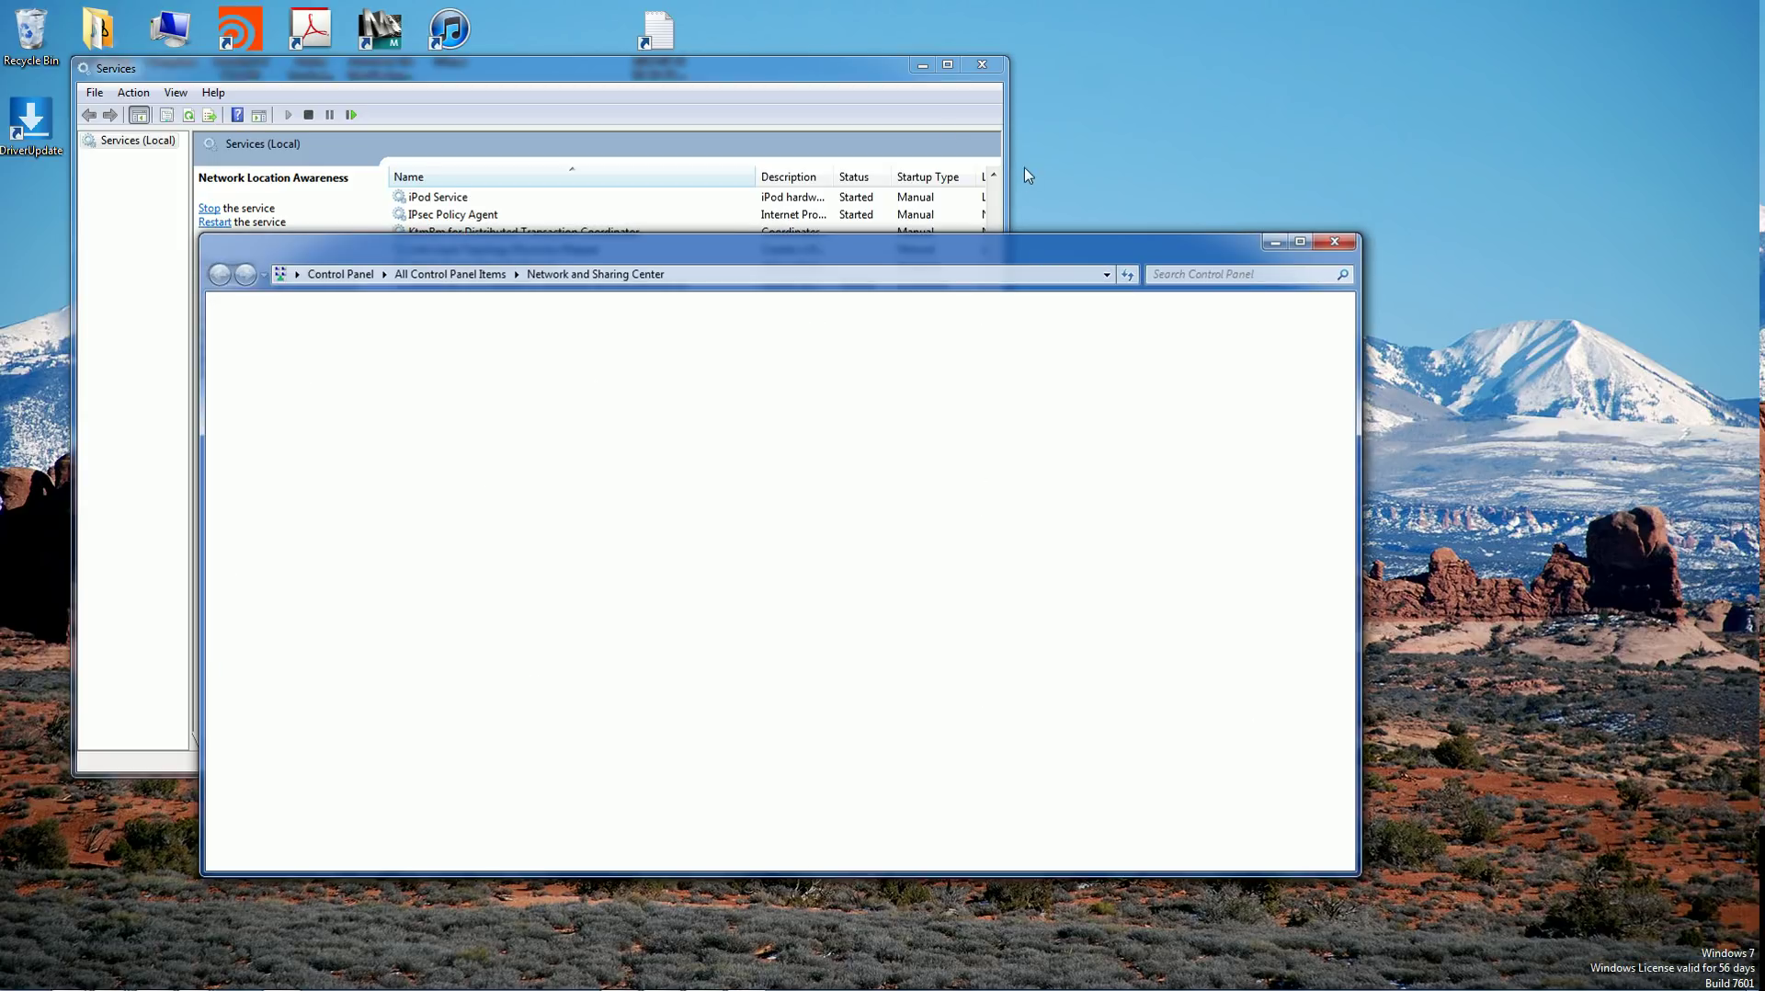
{"action": "left_click", "coordinate": [922, 65]}
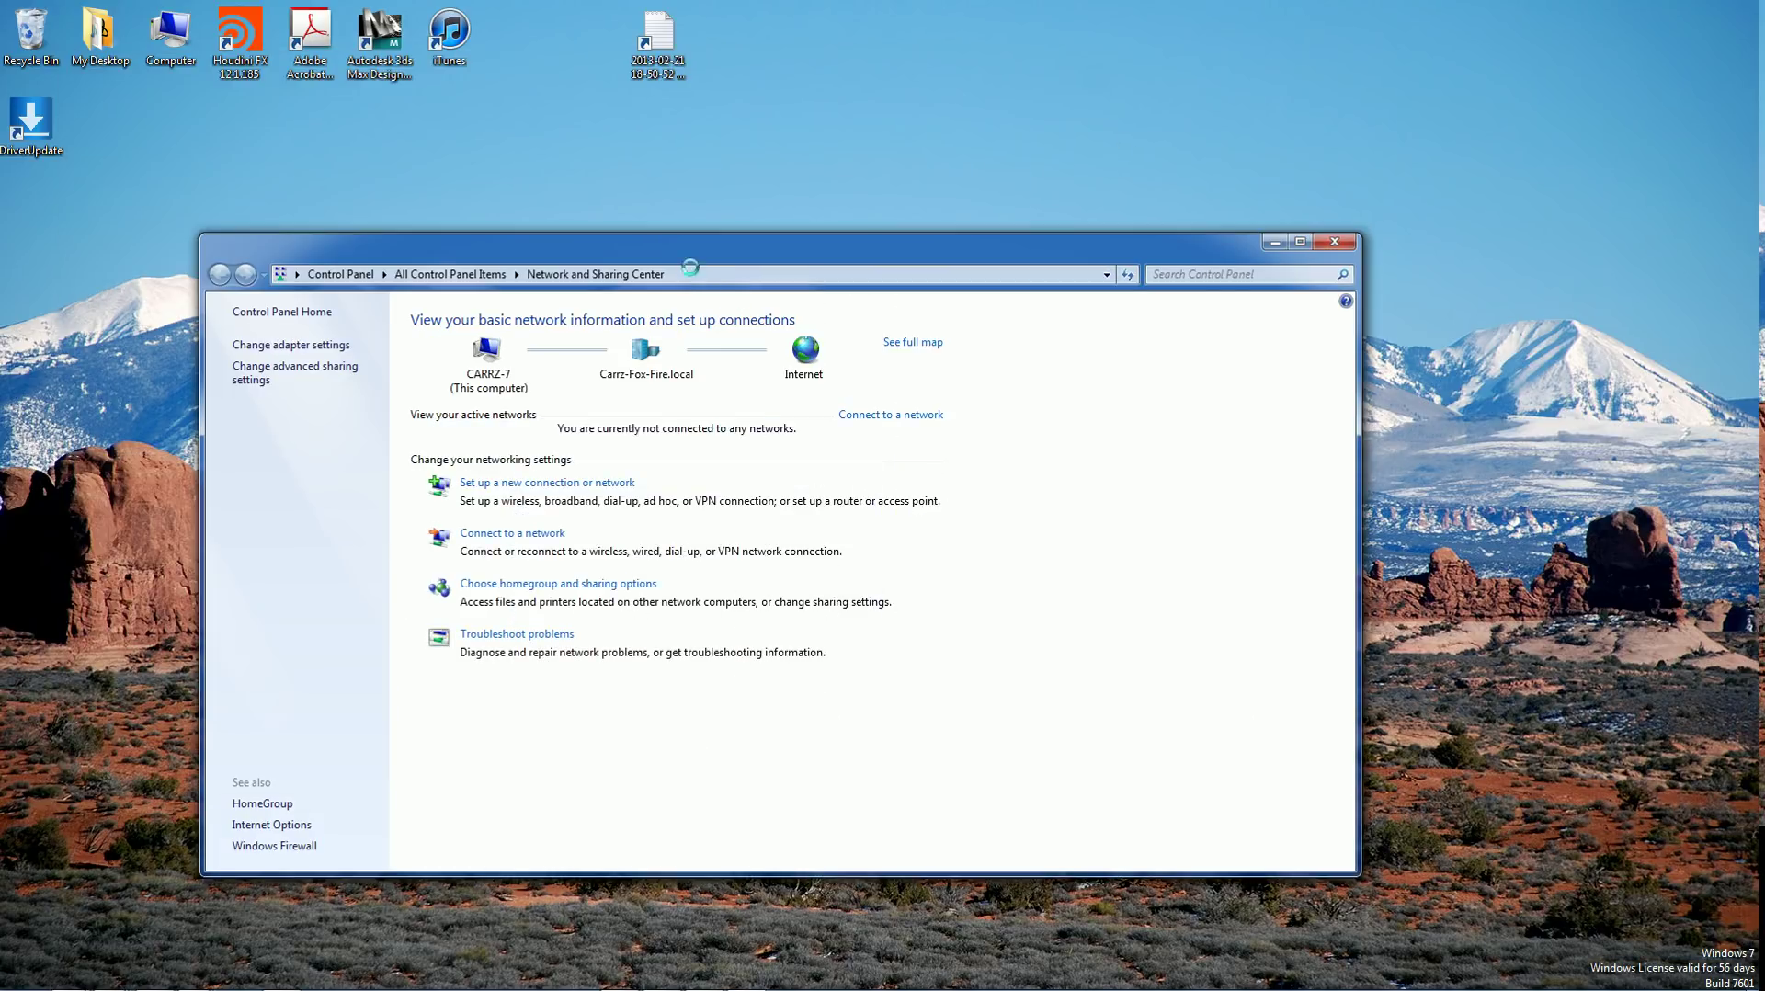
{"action": "left_click_drag", "start_coordinate": [690, 266], "coordinate": [922, 181]}
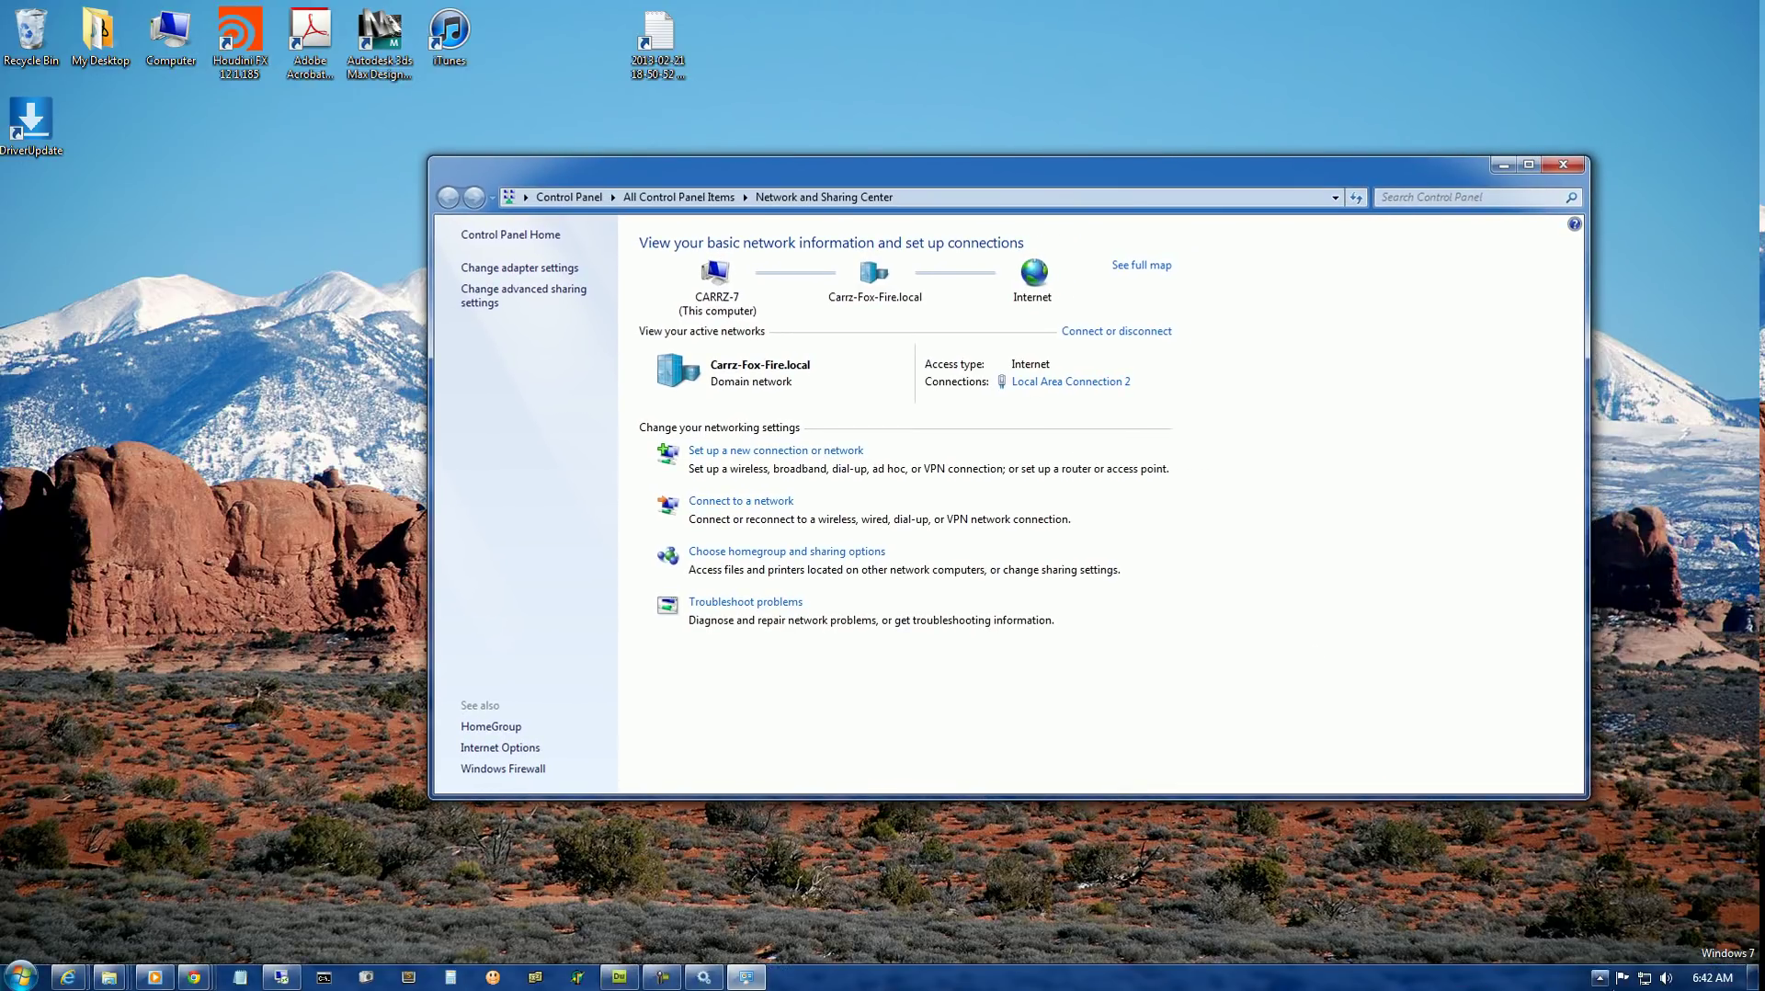
{"action": "left_click", "coordinate": [1563, 164]}
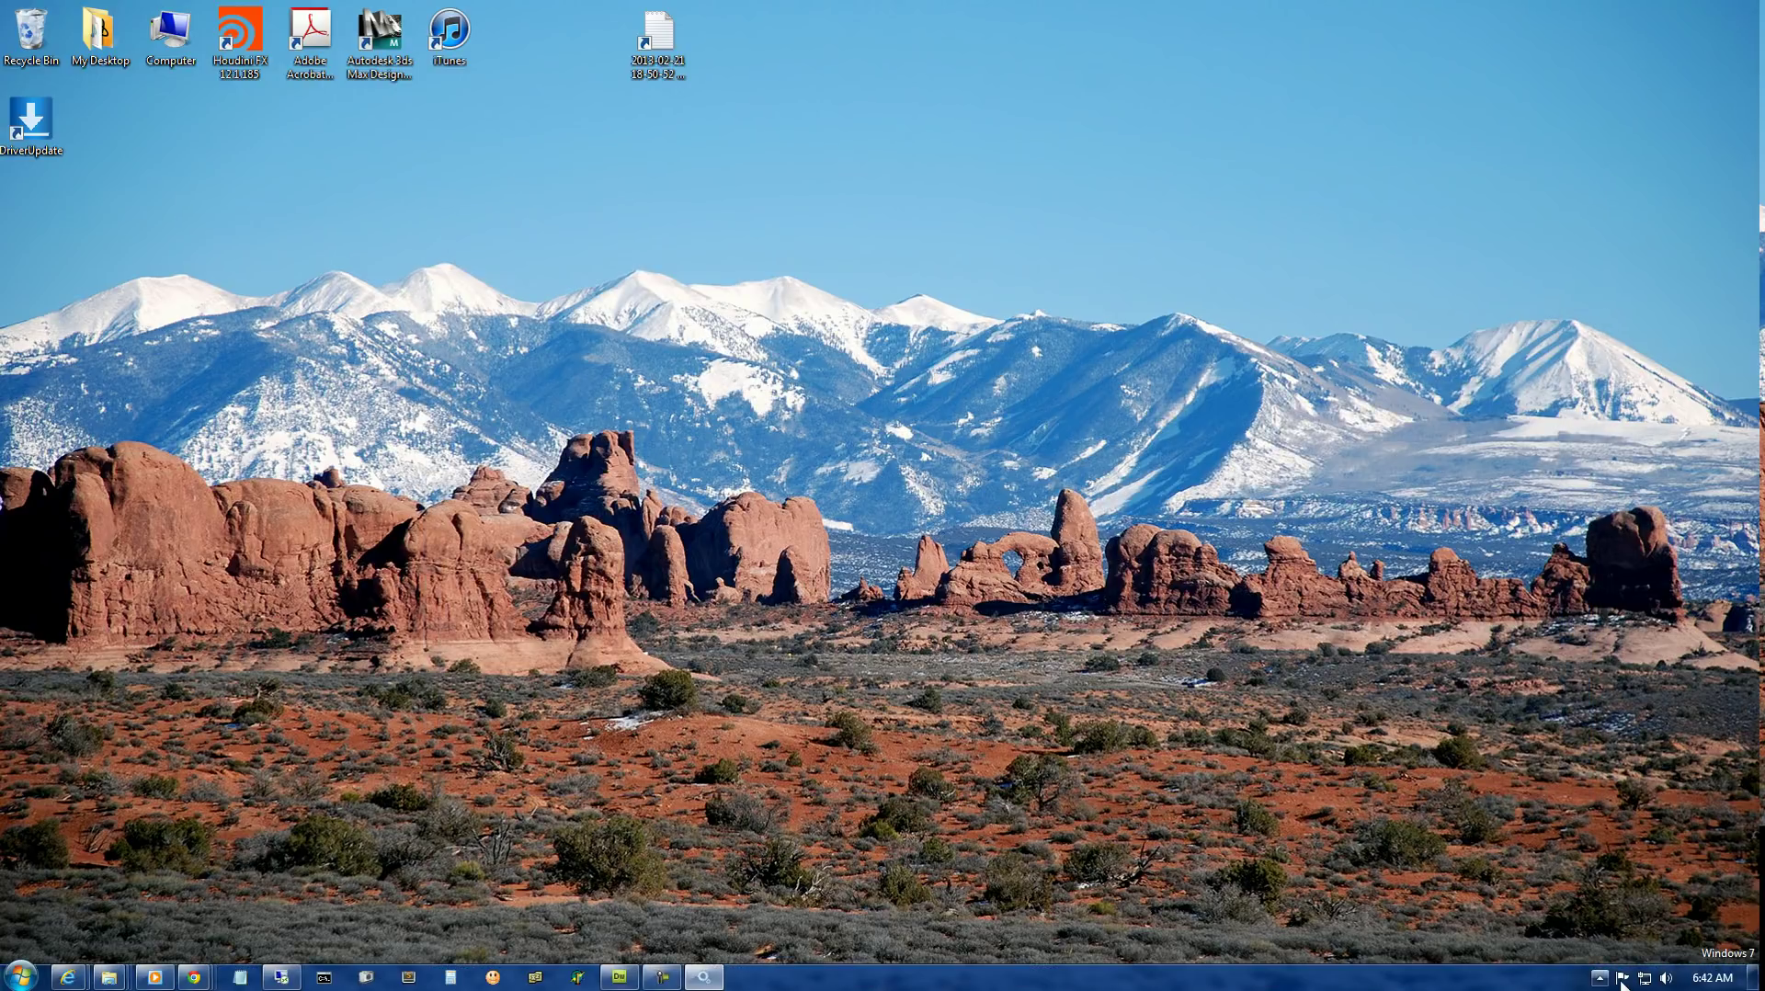
Recheck the connection status and the Network location's computers and devices, including its connect option, and close the window.
{"action": "mouse_move", "coordinate": [1647, 982]}
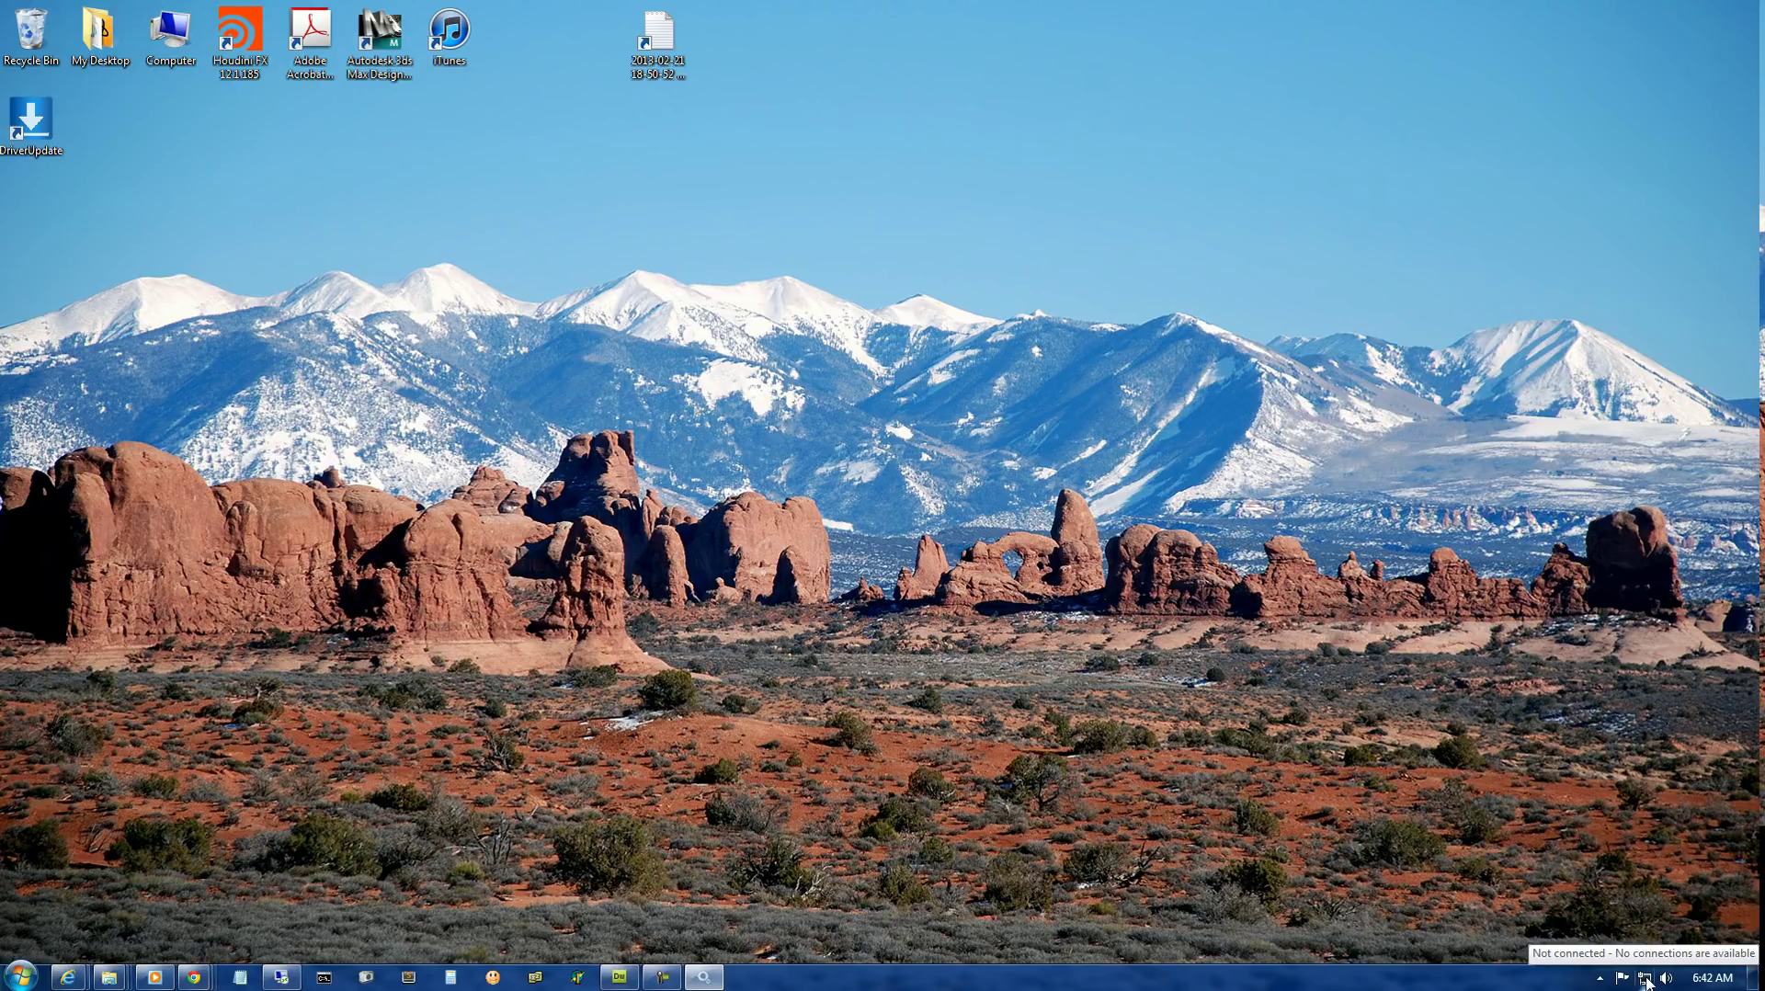
{"action": "double_click", "coordinate": [173, 54]}
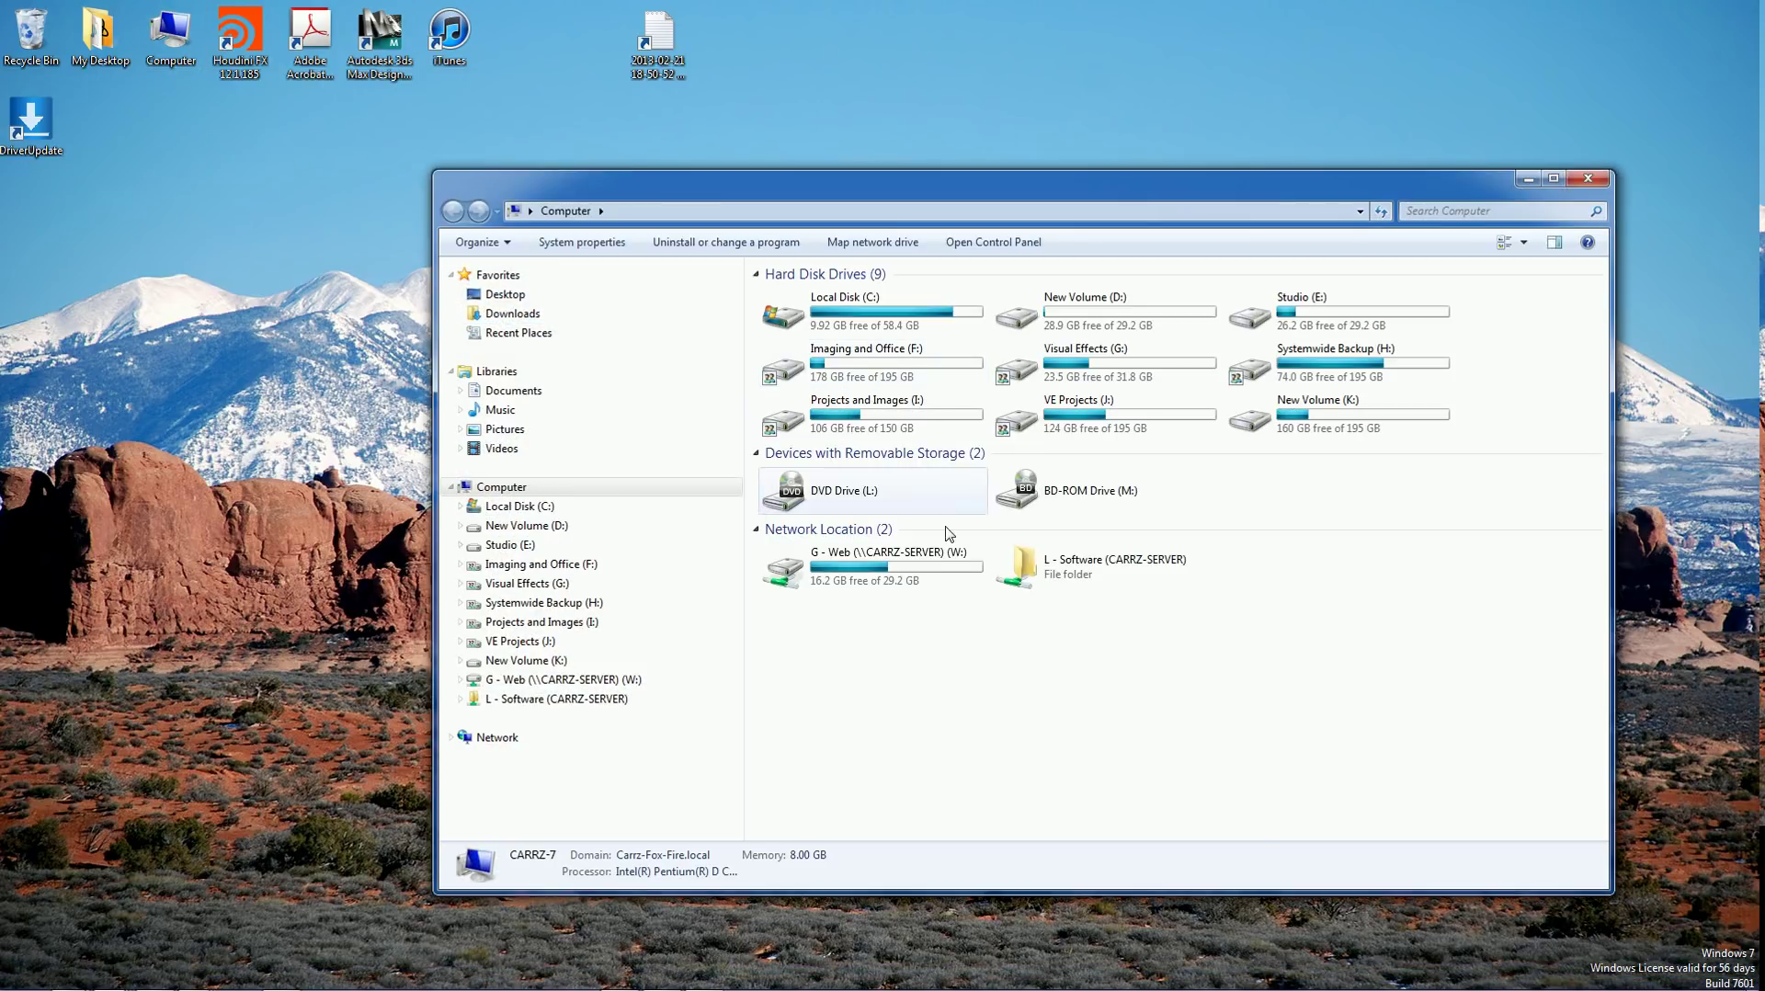
{"action": "left_click", "coordinate": [519, 737]}
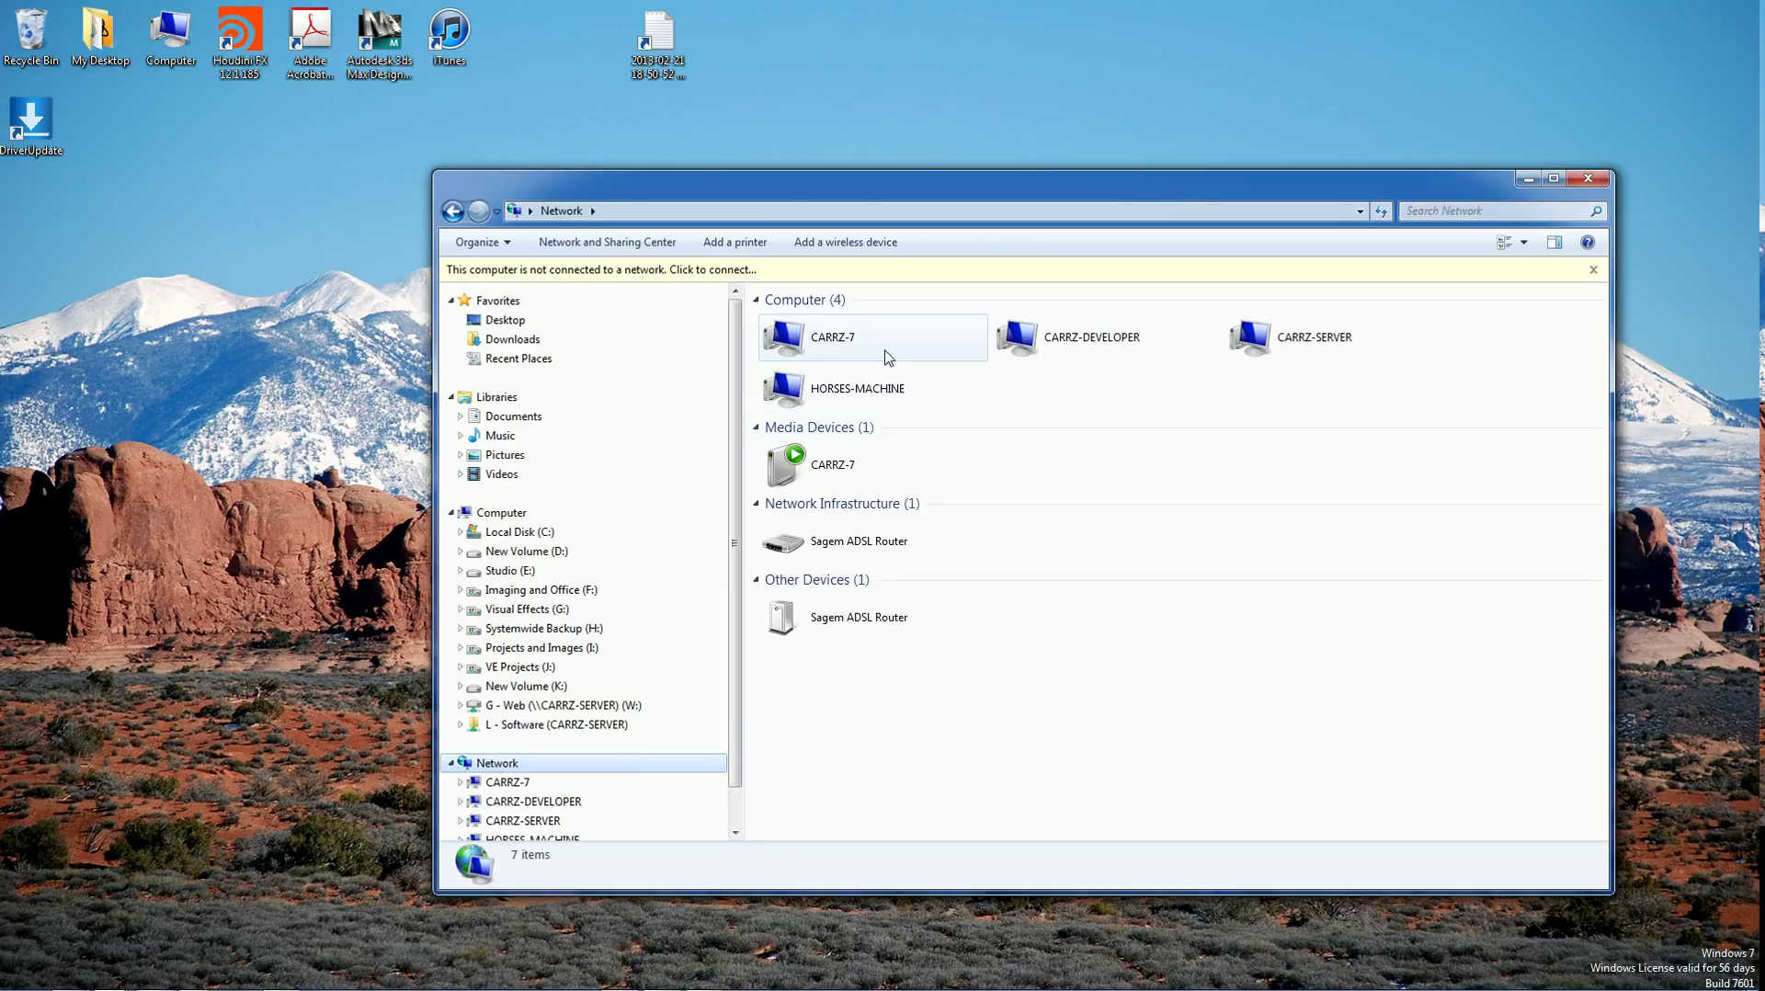
{"action": "left_click", "coordinate": [685, 271]}
{"action": "left_click", "coordinate": [738, 285]}
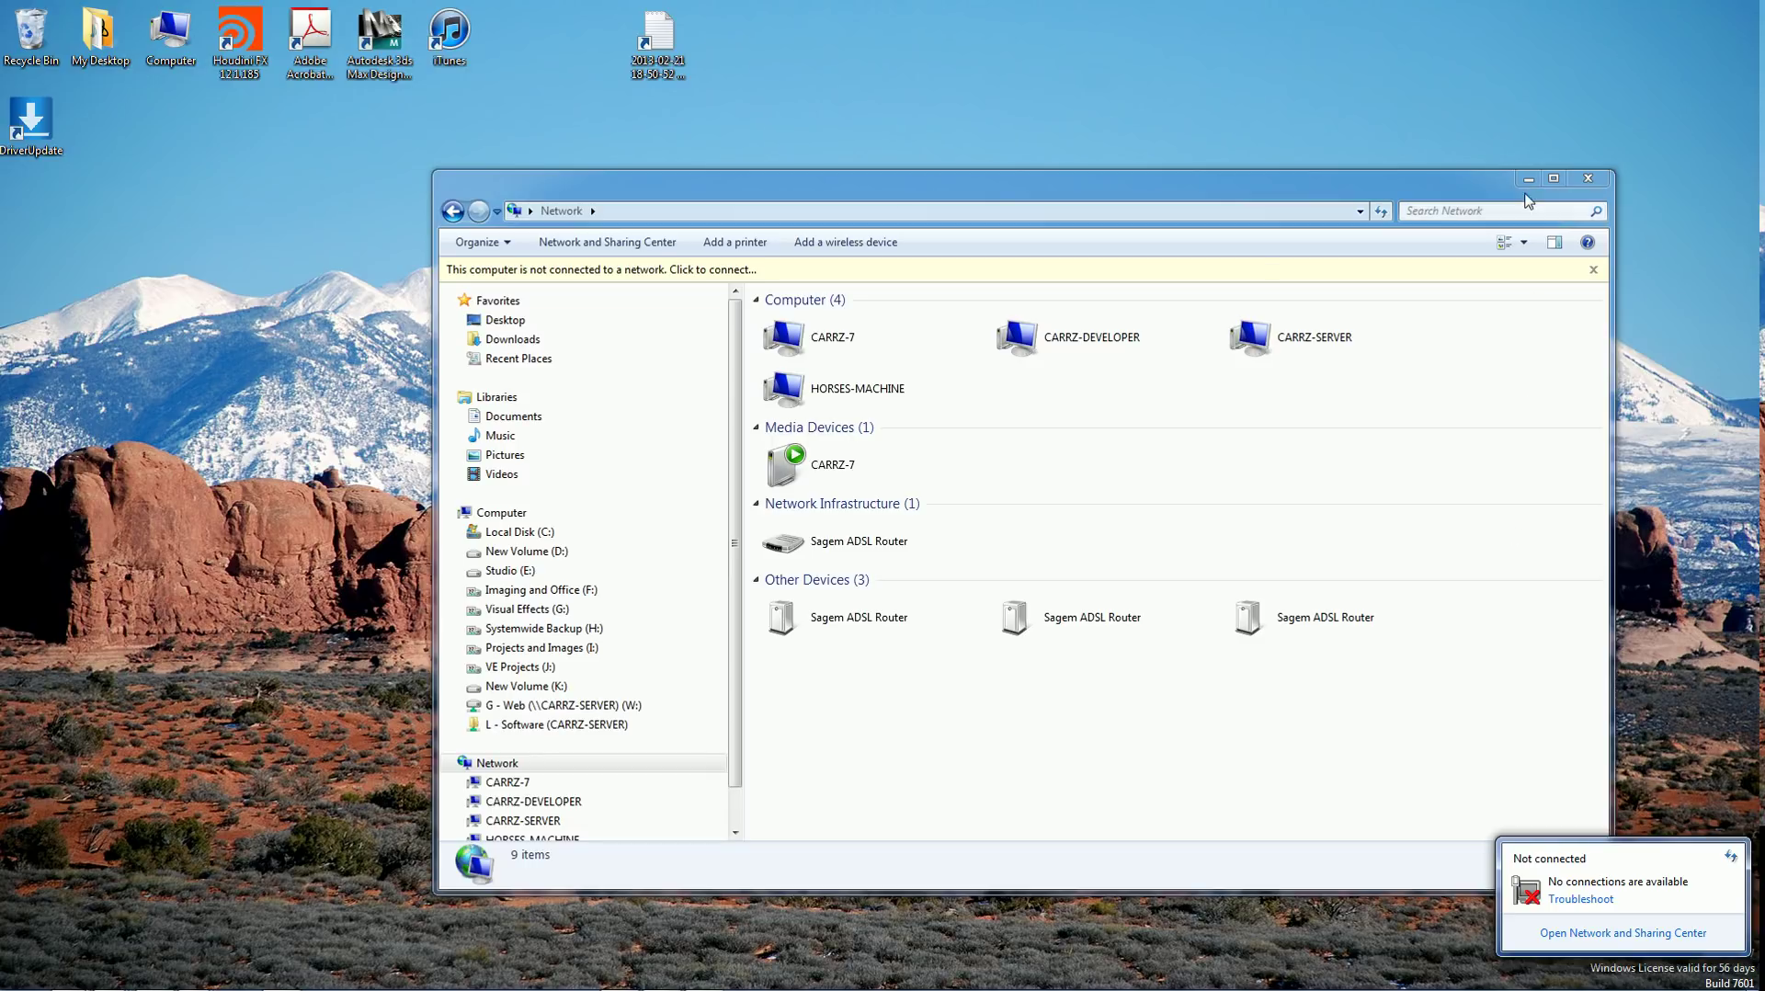
{"action": "left_click", "coordinate": [1588, 179]}
Reopen the Network and Sharing Center from the connection status pop-up to compare the active network details.
{"action": "left_click", "coordinate": [1657, 980]}
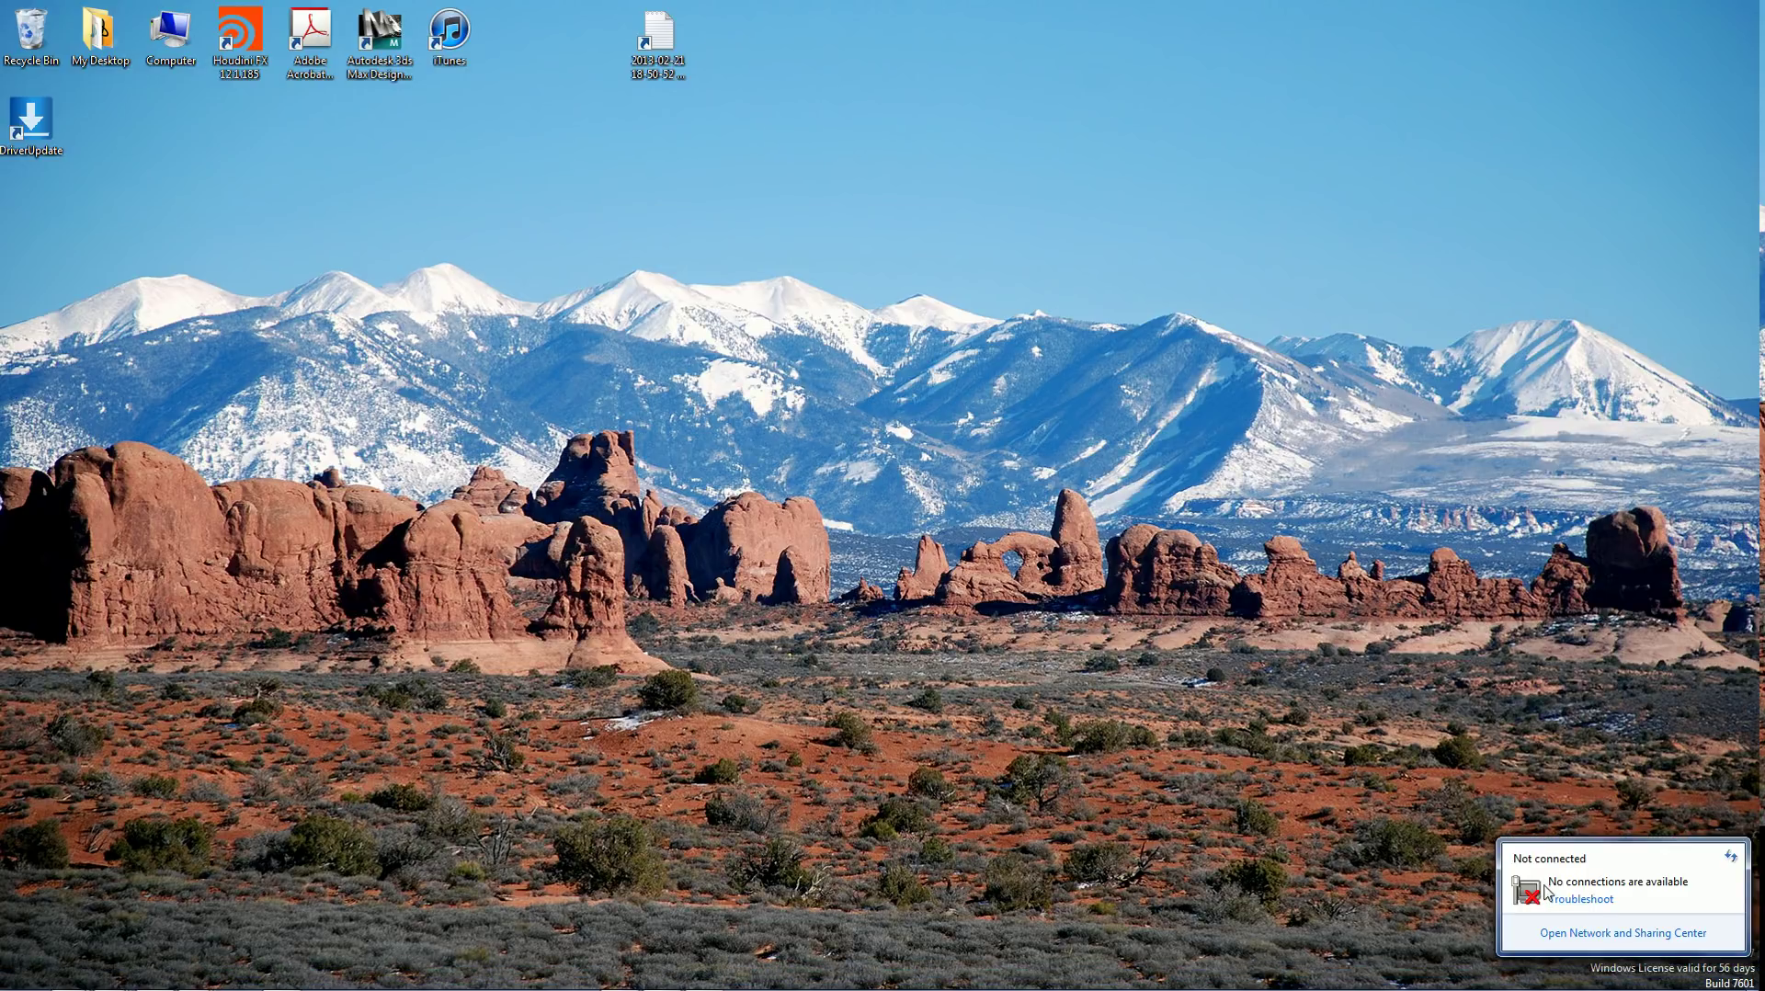
{"action": "left_click", "coordinate": [1577, 934]}
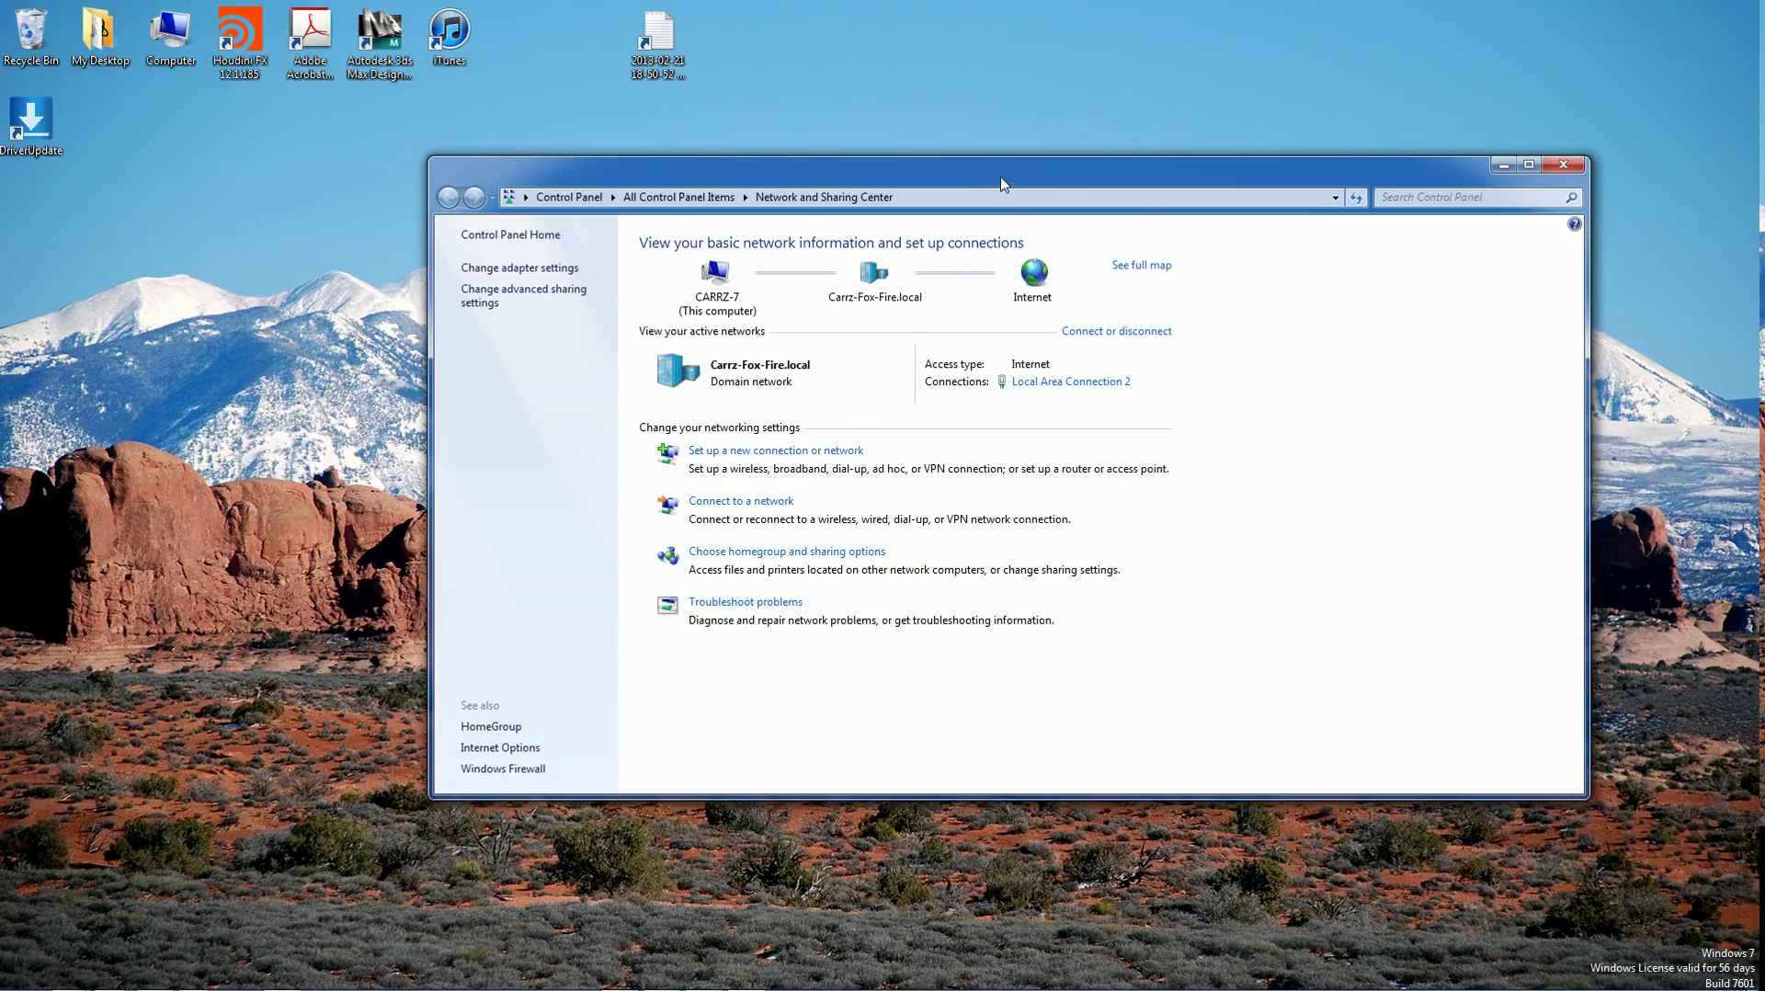
Review the active network details in the Network and Sharing Center and close the window.
{"action": "left_click_drag", "start_coordinate": [1002, 184], "coordinate": [1080, 126]}
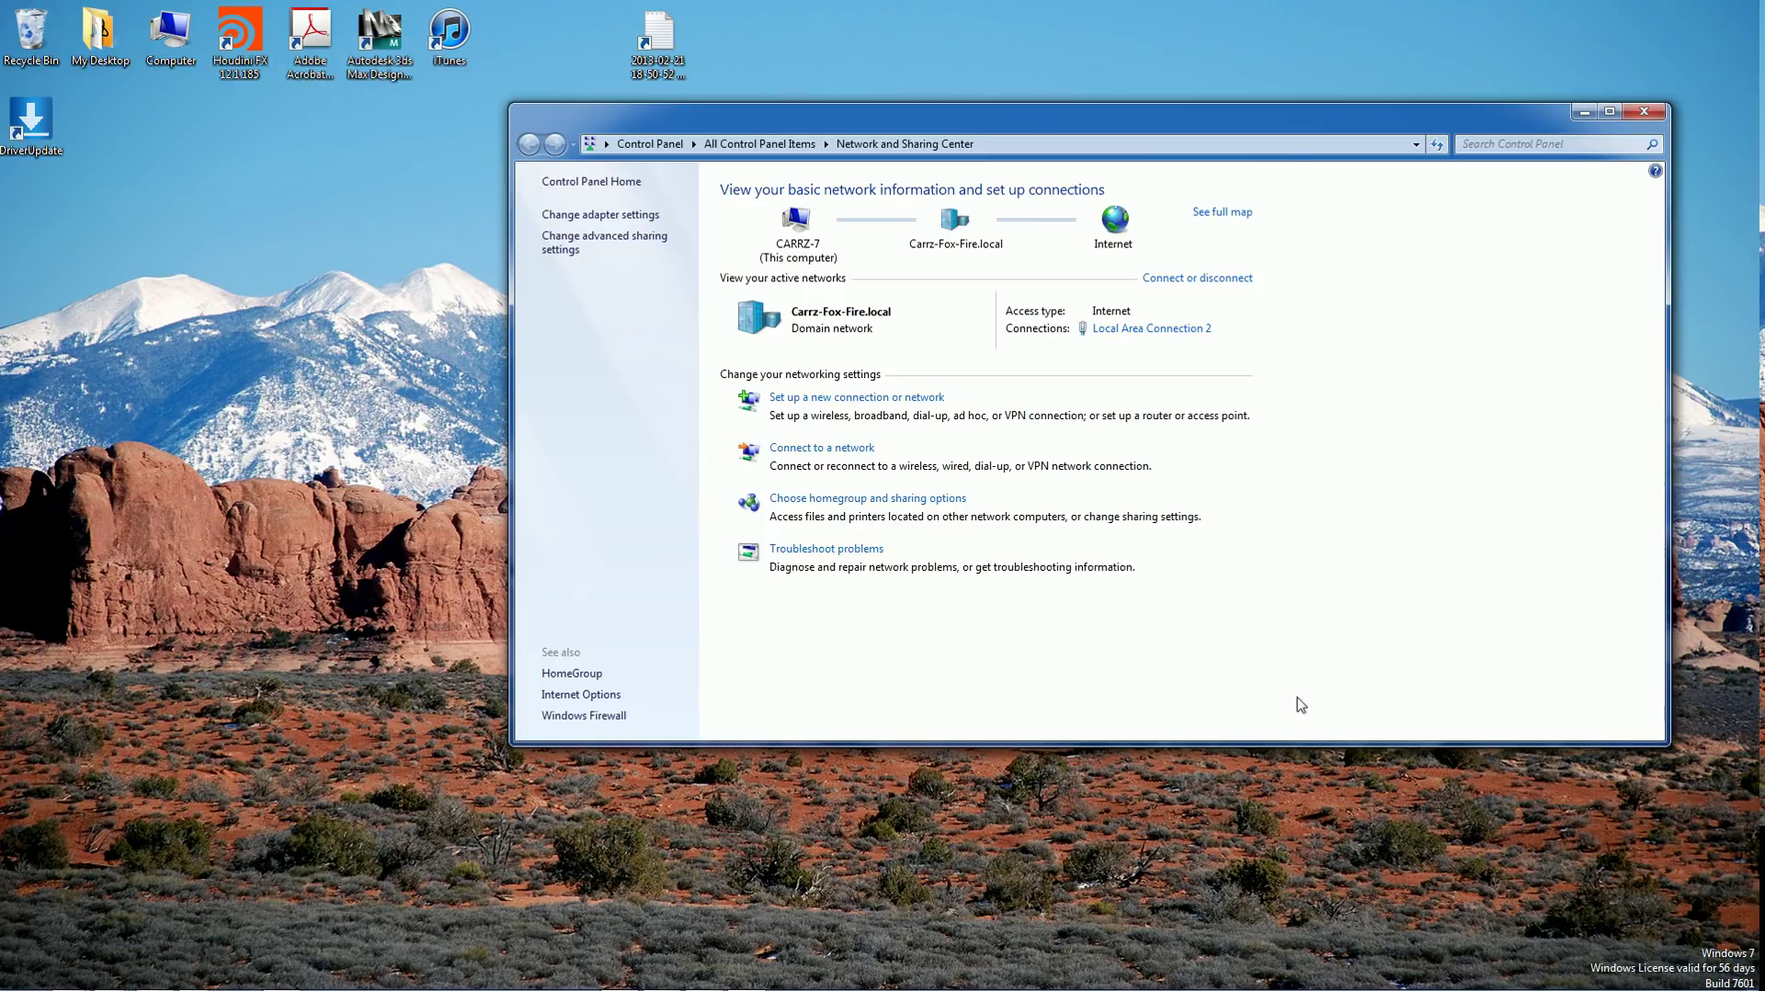
{"action": "mouse_move", "coordinate": [1379, 989]}
{"action": "left_click", "coordinate": [1642, 113]}
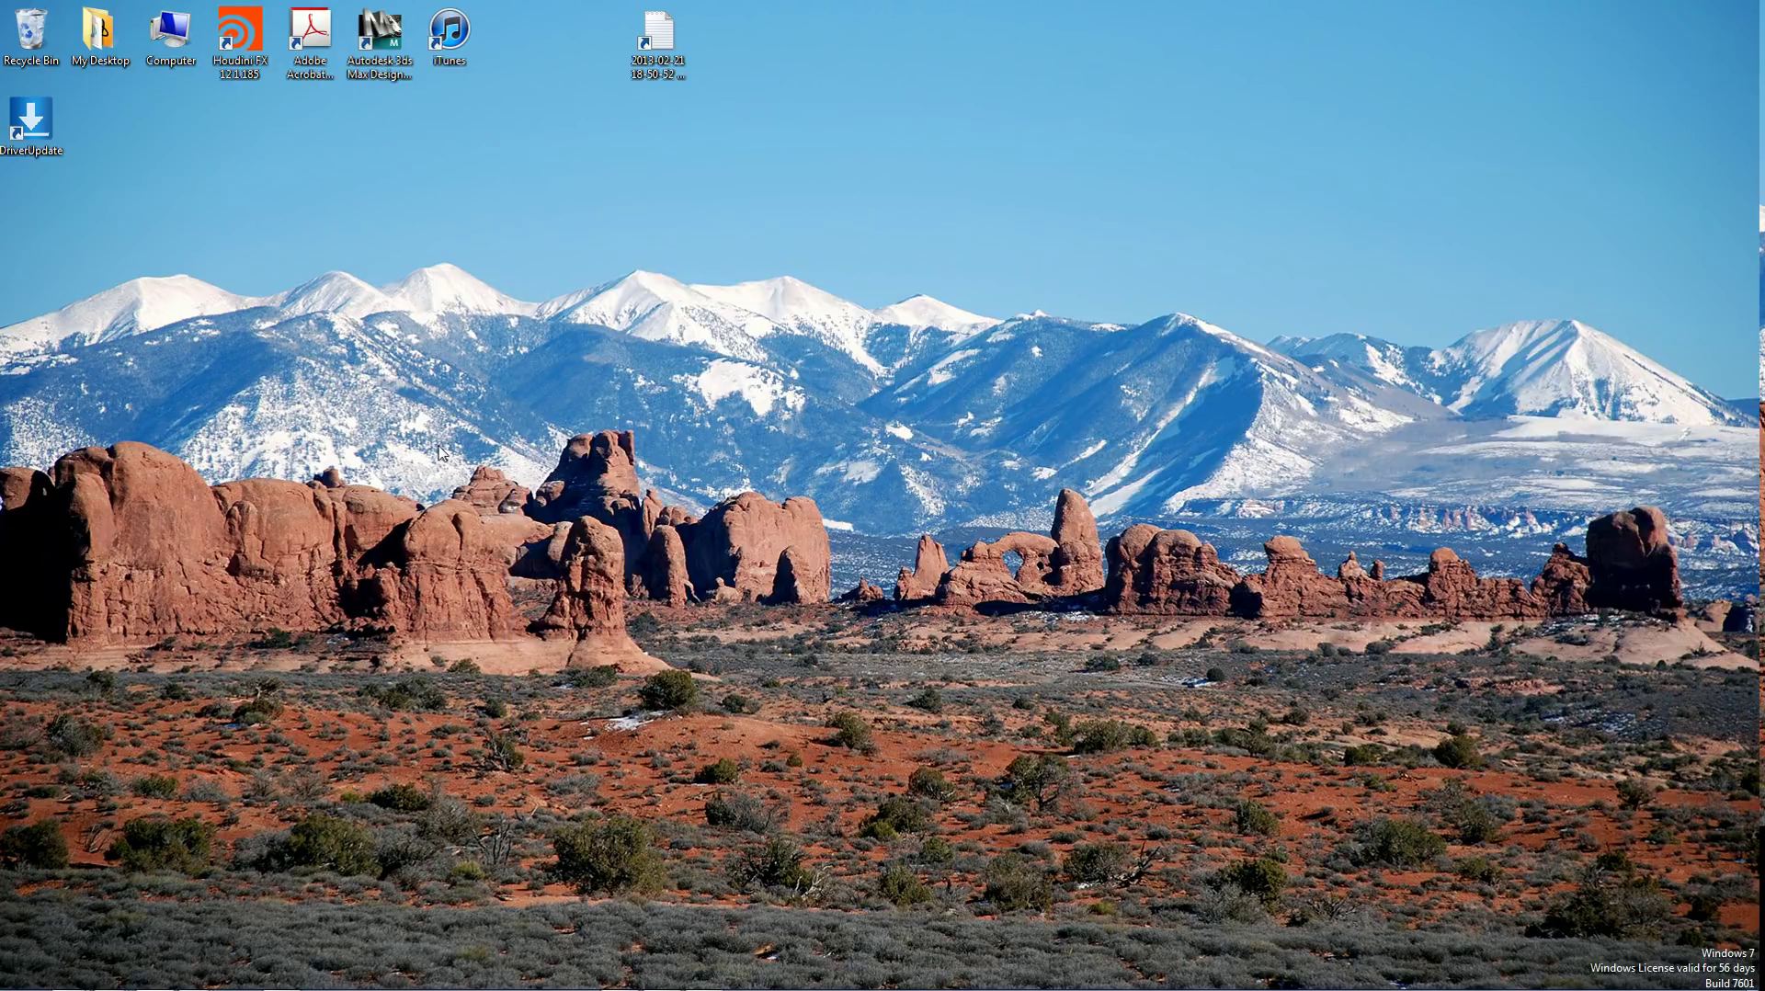
Open Device Manager from the computer's system properties and inspect the installed network adapters.
{"action": "right_click", "coordinate": [171, 62]}
{"action": "left_click", "coordinate": [225, 241]}
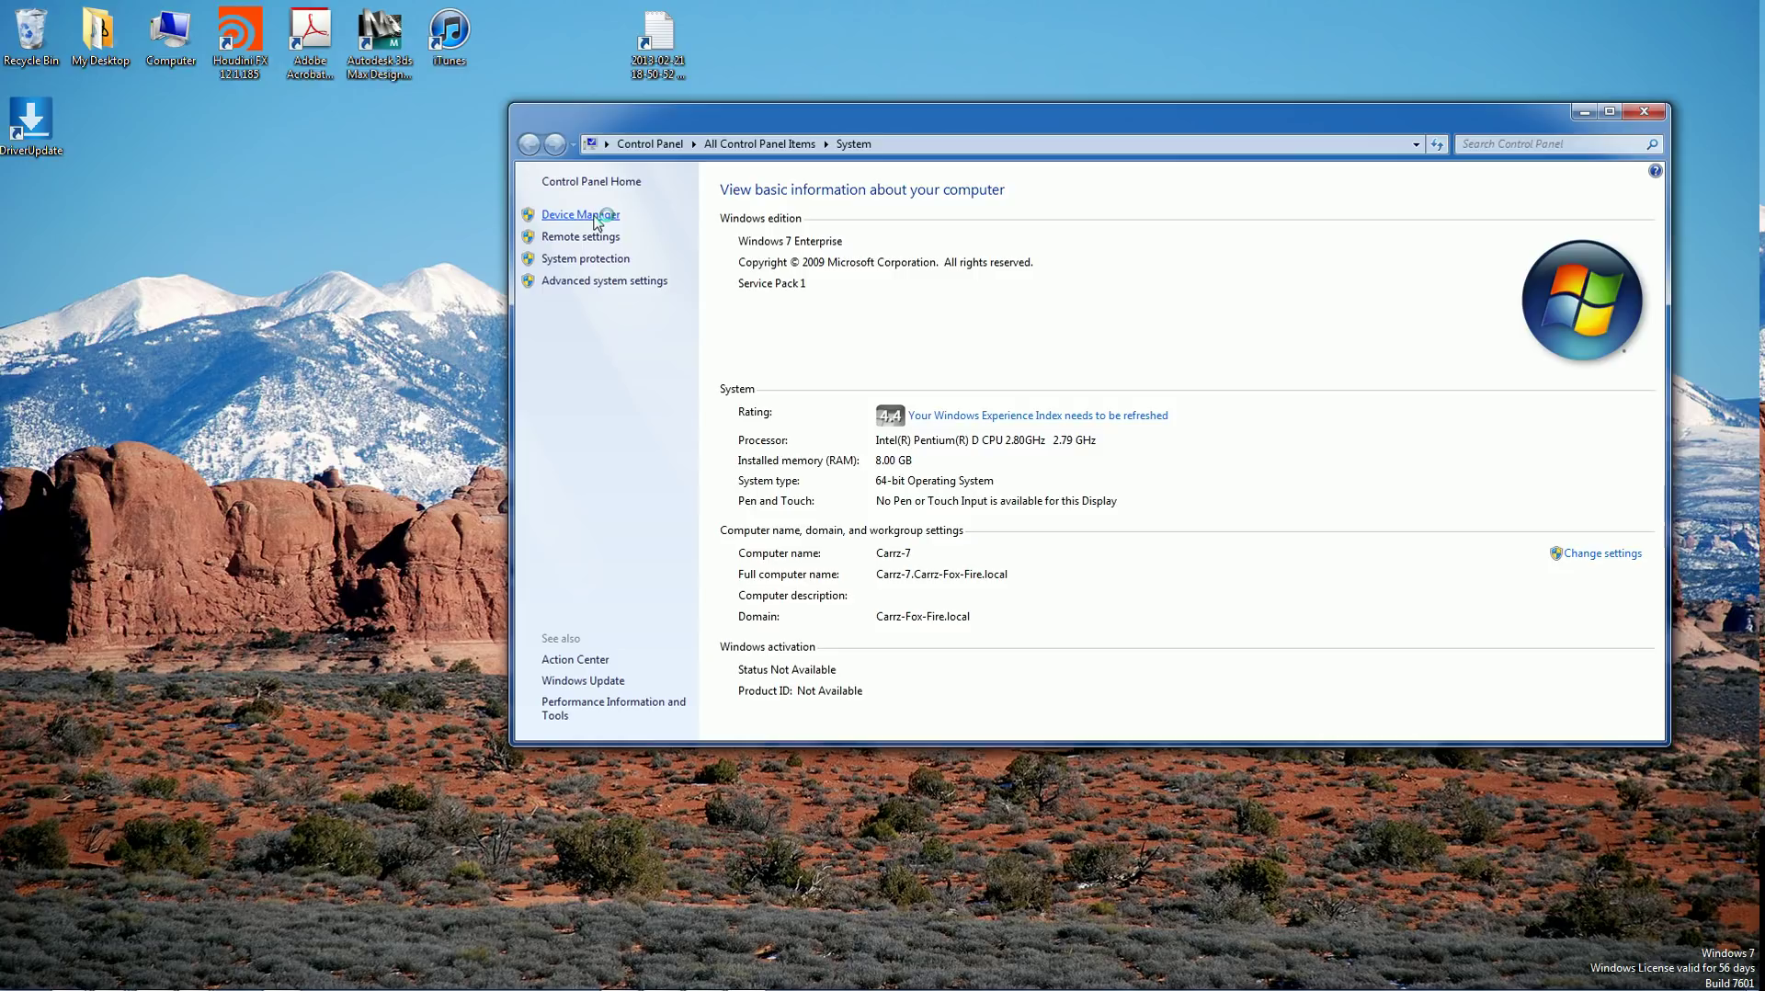
{"action": "left_click", "coordinate": [570, 215]}
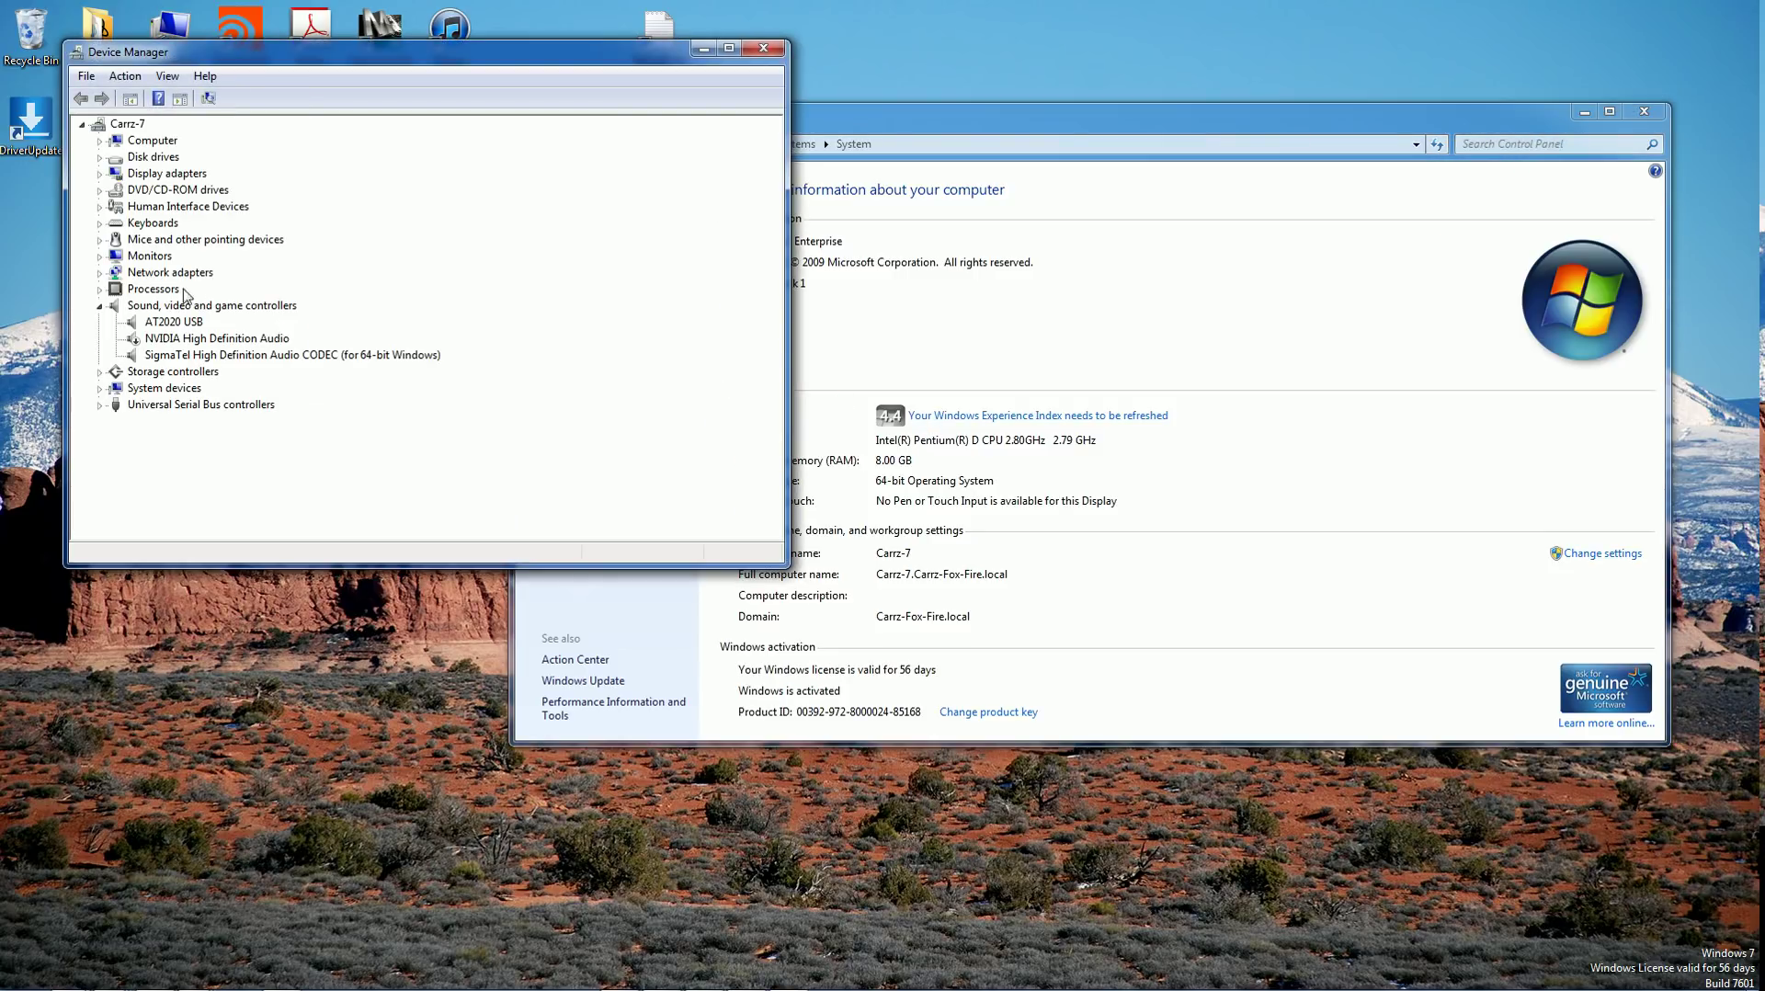
{"action": "left_click", "coordinate": [99, 273]}
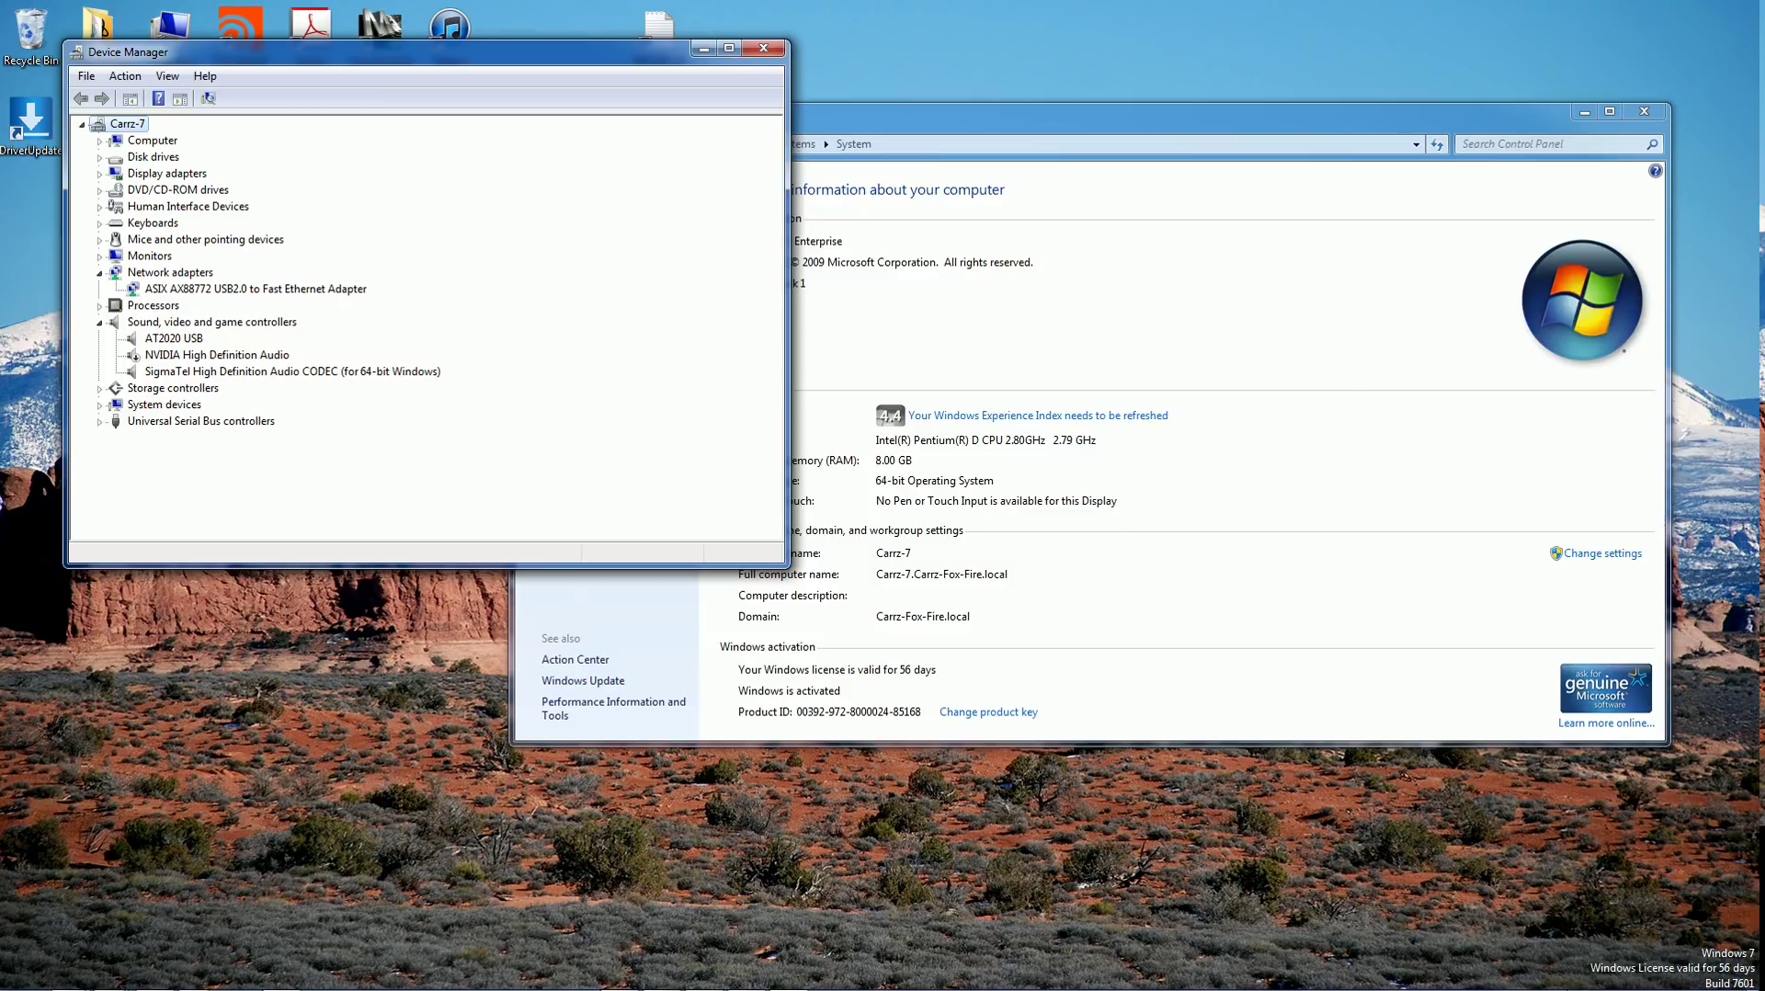
Check the current network connection status, and close the System and Device Manager windows.
{"action": "left_click", "coordinate": [1644, 979]}
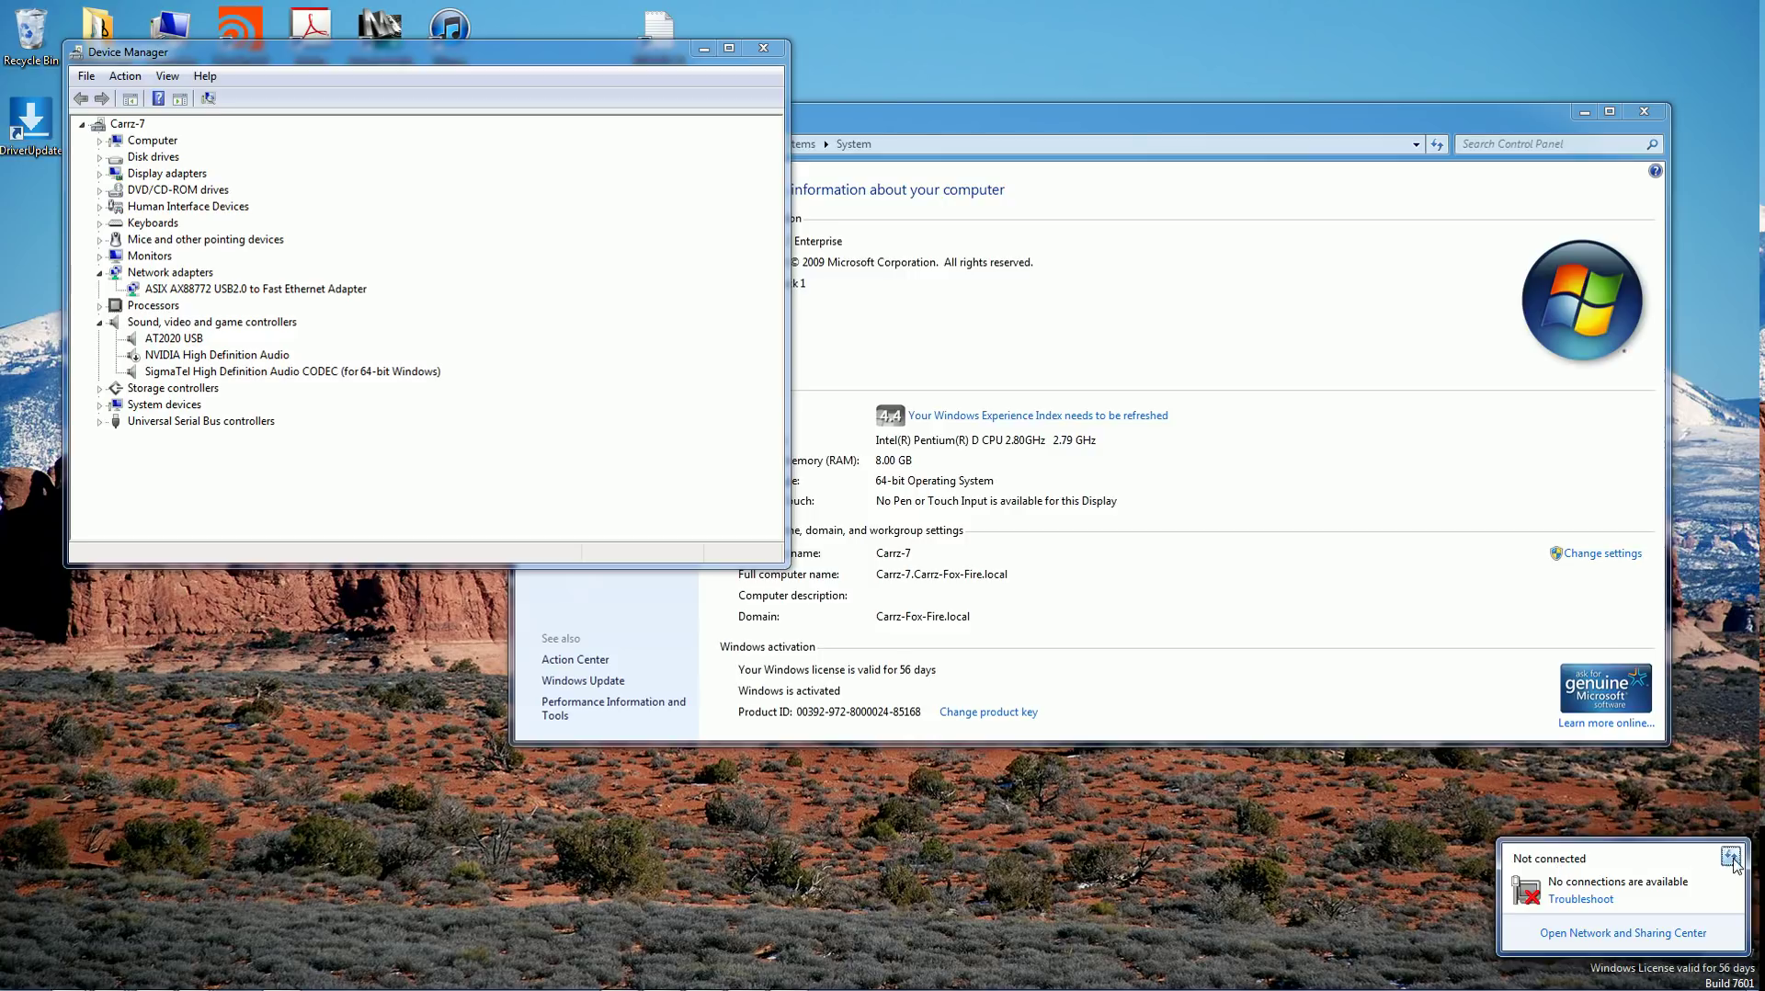
{"action": "left_click", "coordinate": [1405, 846]}
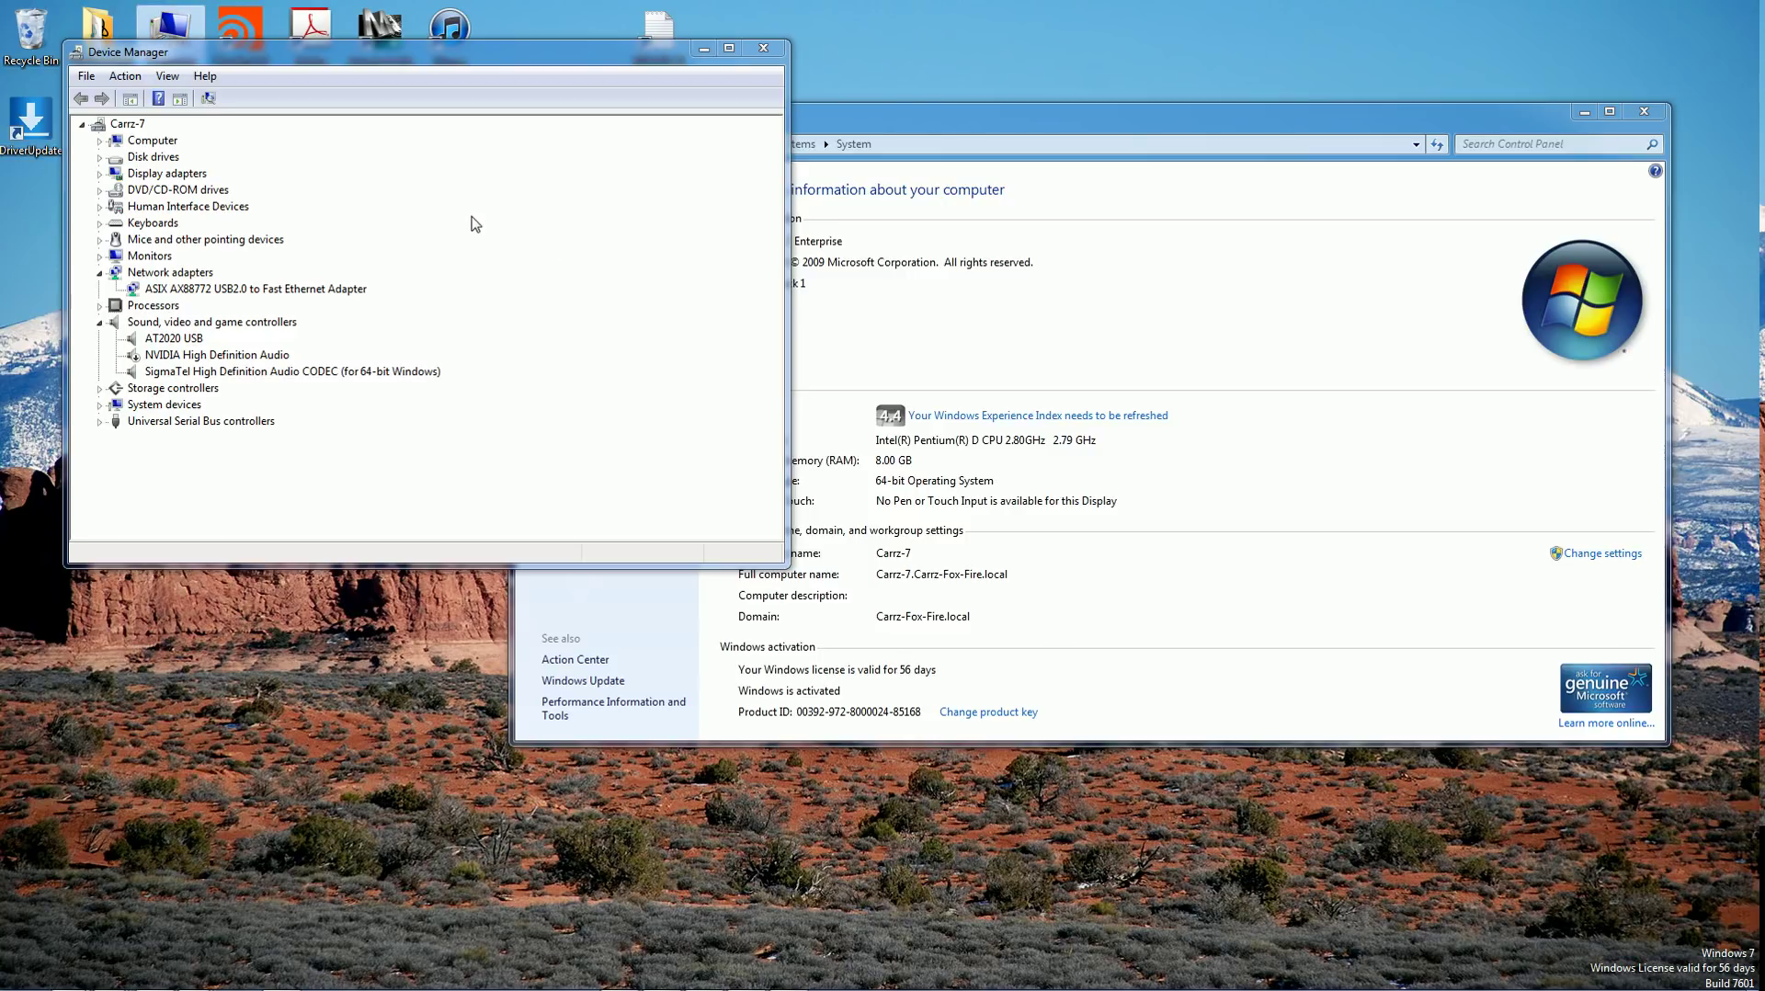
{"action": "left_click", "coordinate": [925, 120]}
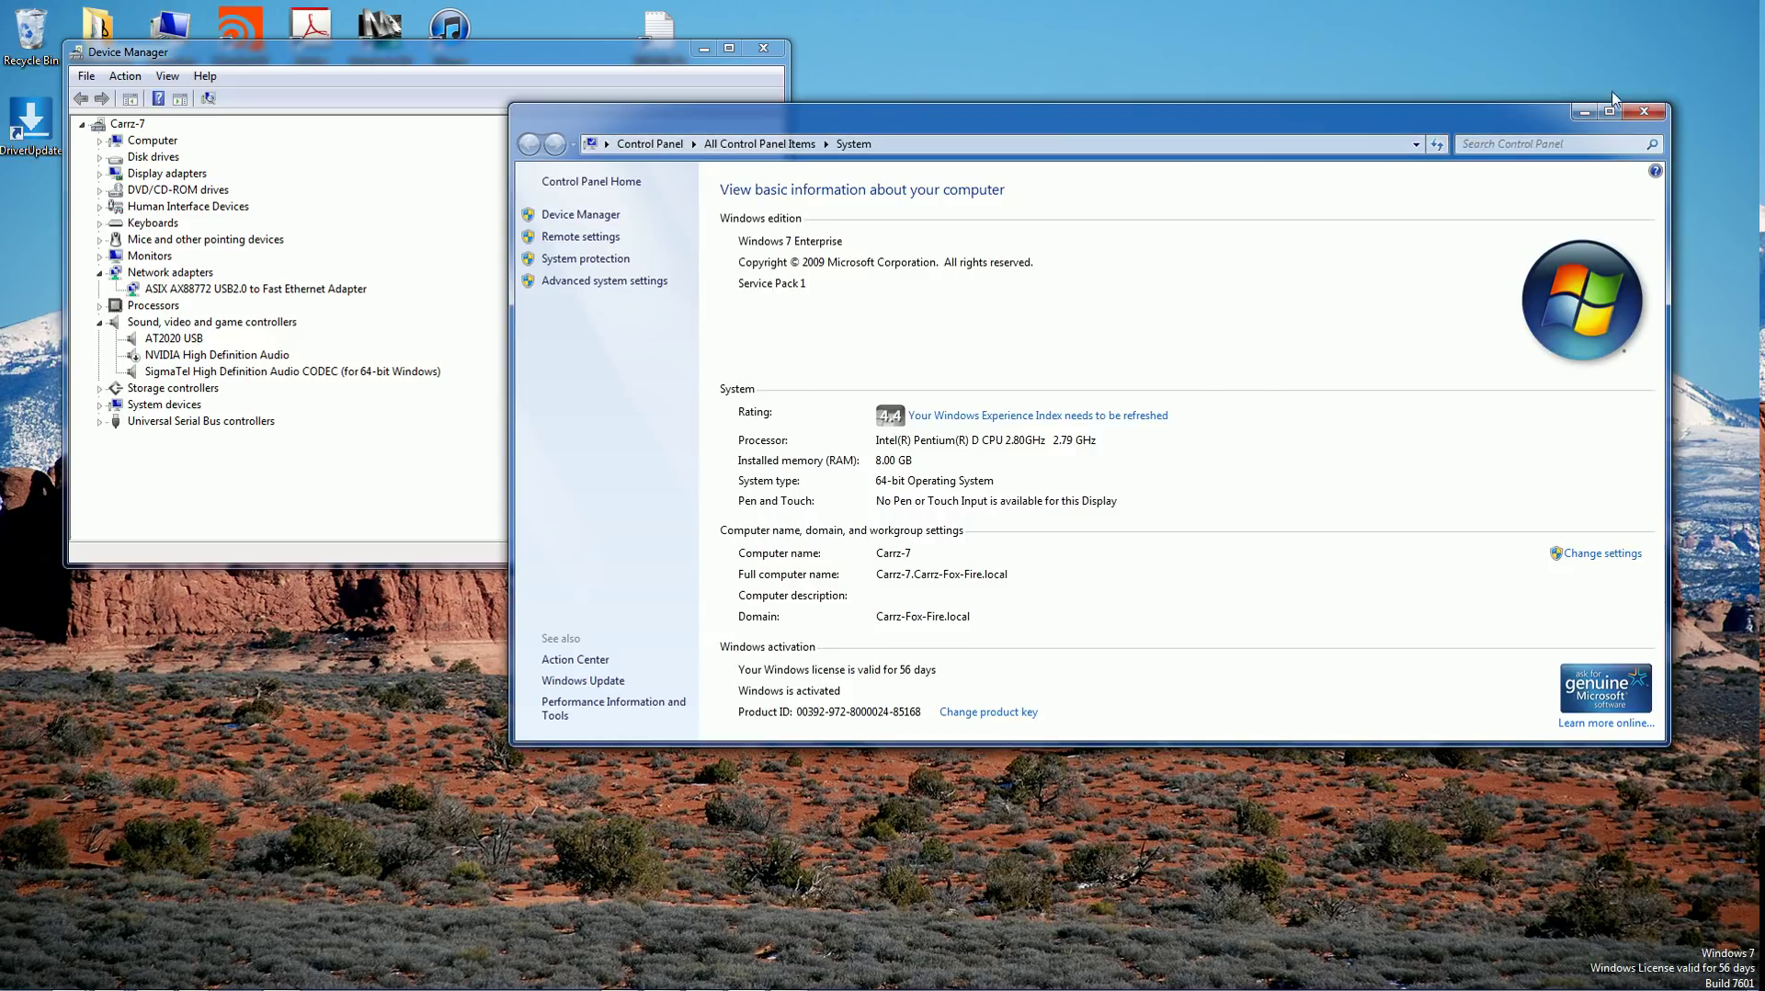
{"action": "left_click", "coordinate": [1644, 112]}
{"action": "left_click", "coordinate": [763, 48]}
Browse the Network location from Computer to view its computers and devices, and minimize the window.
{"action": "double_click", "coordinate": [171, 37]}
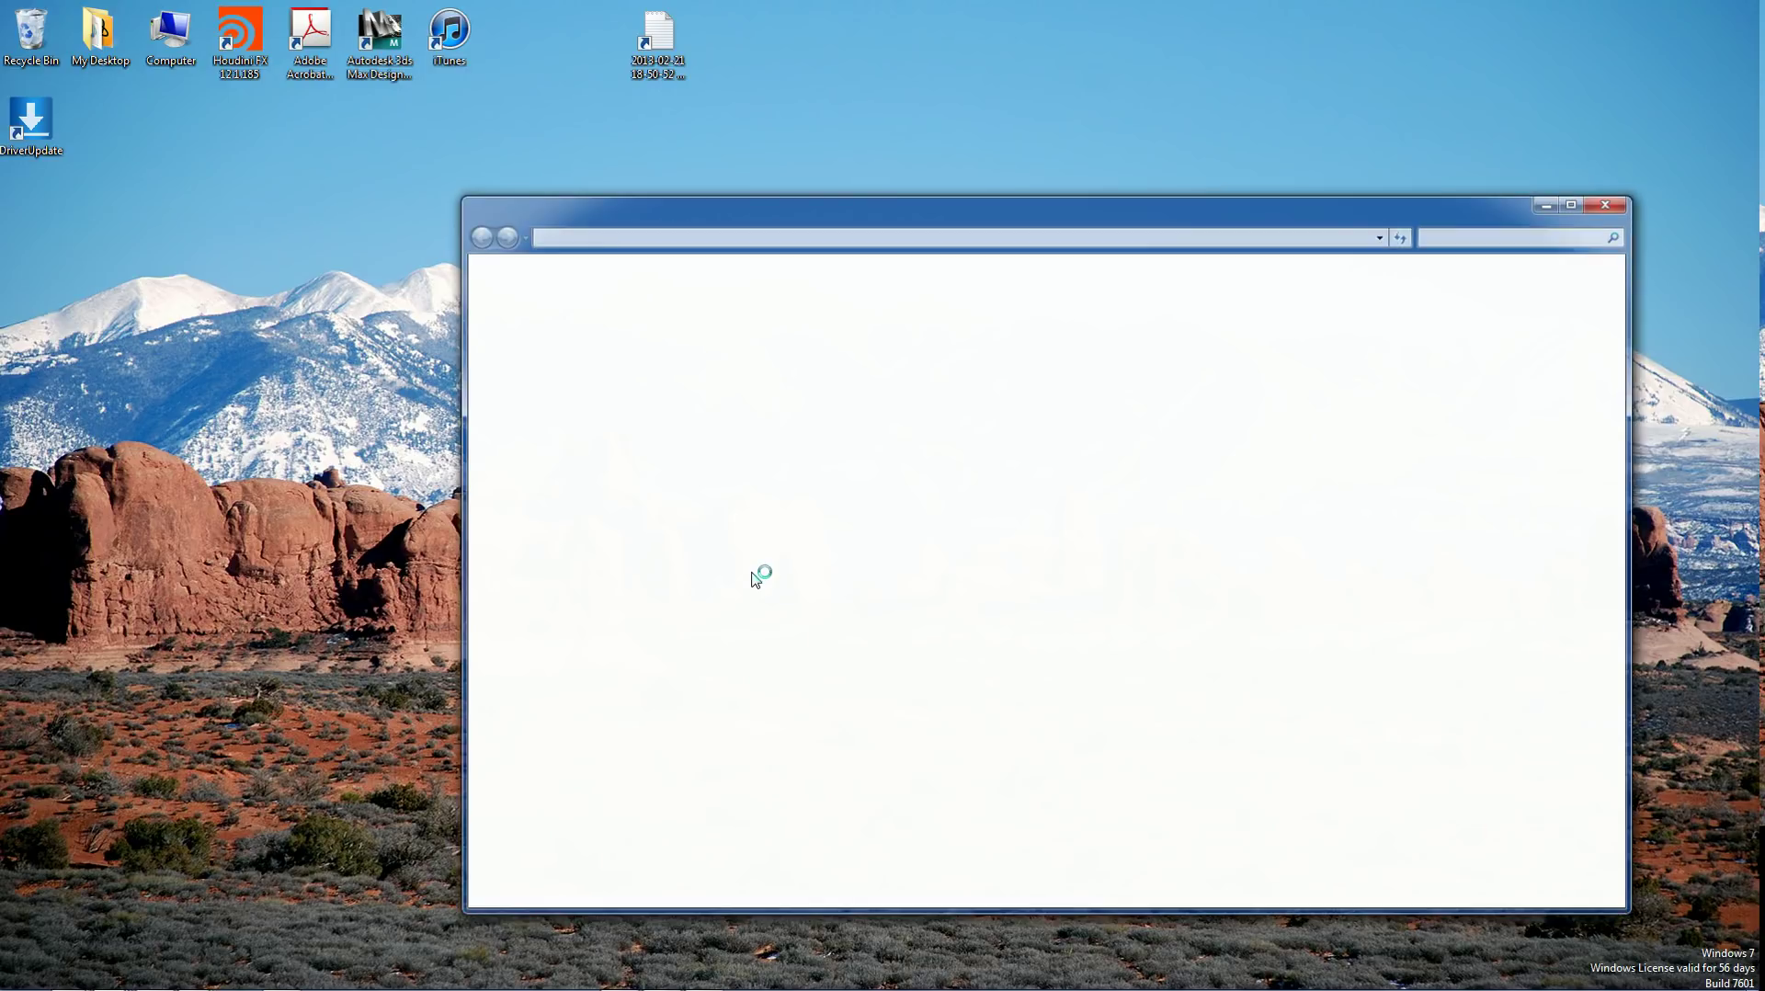
{"action": "left_click", "coordinate": [516, 763]}
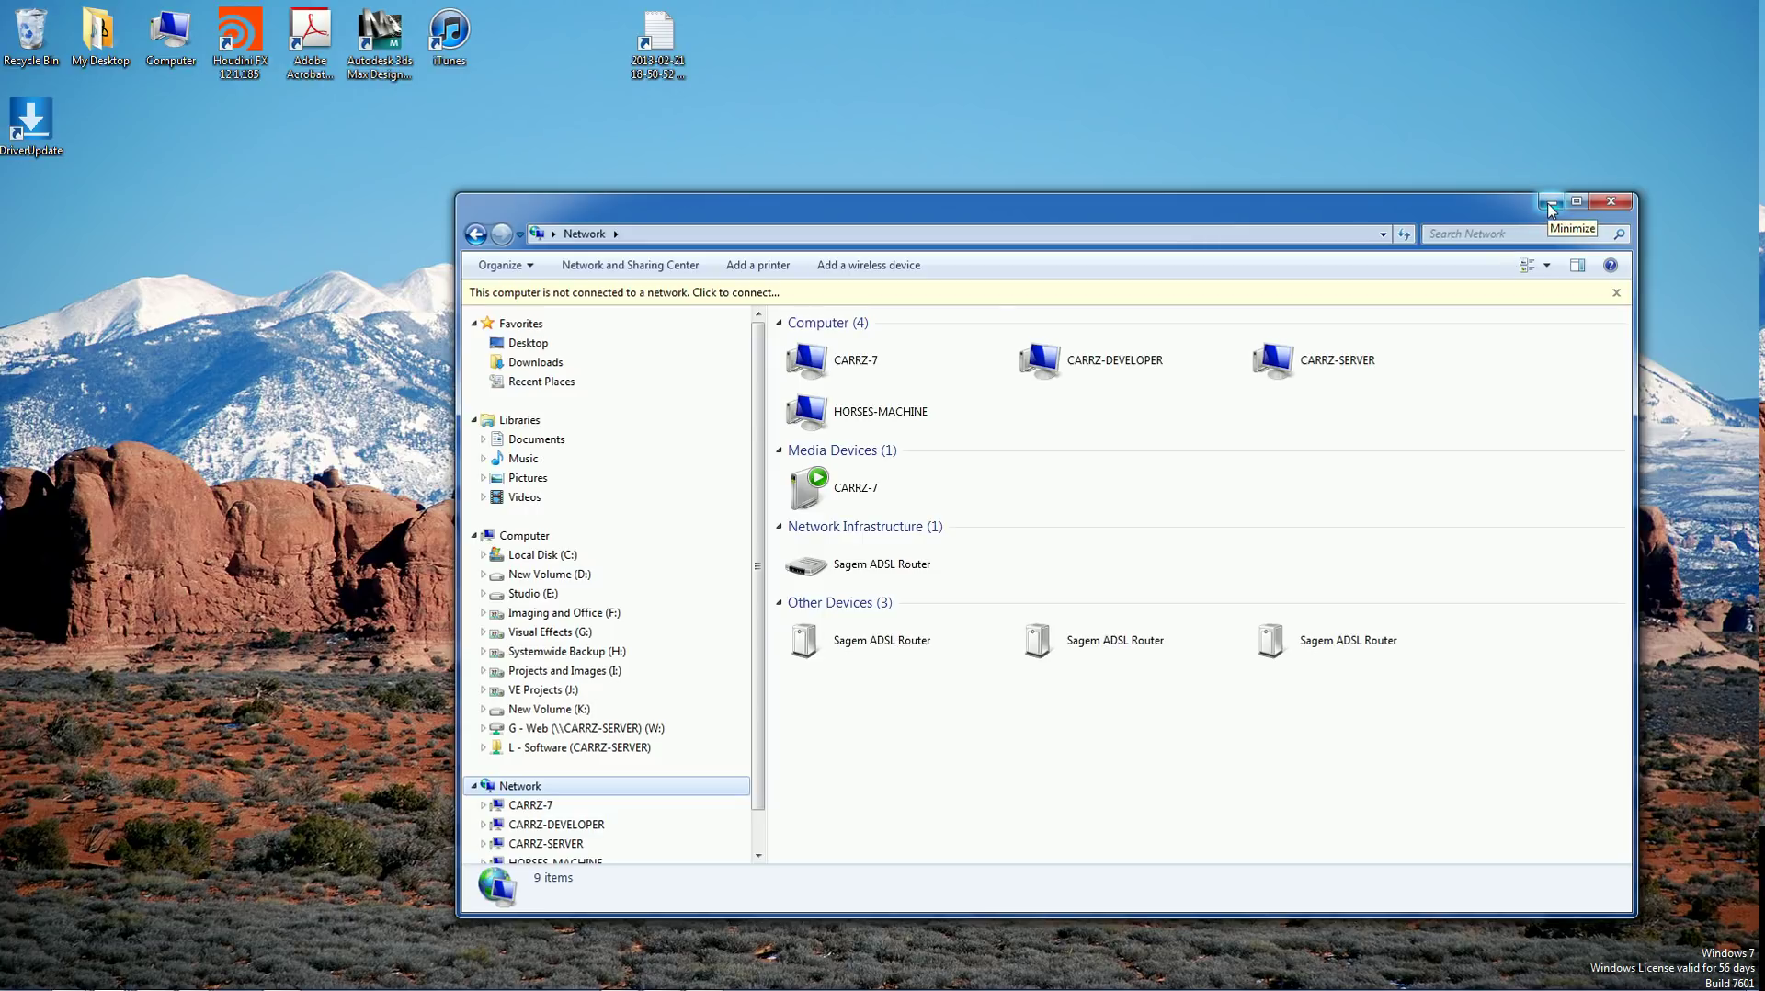
{"action": "left_click", "coordinate": [1552, 208]}
{"action": "mouse_move", "coordinate": [1645, 983]}
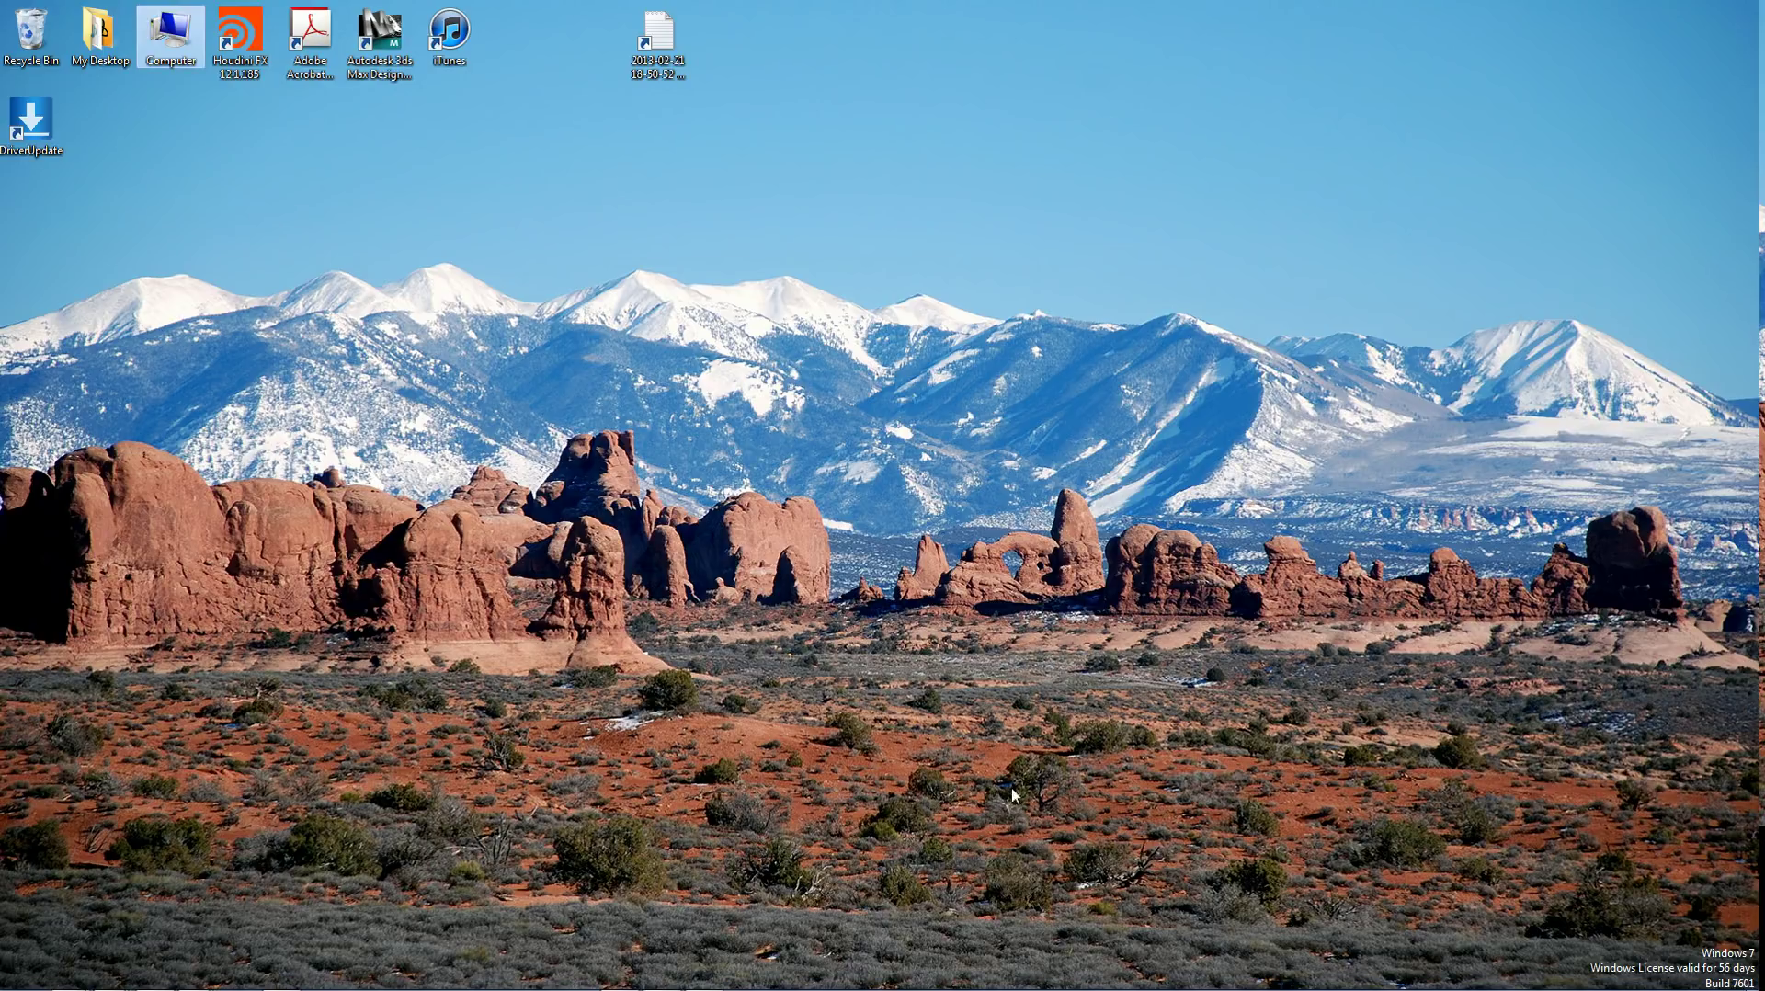
{"action": "left_click", "coordinate": [945, 841]}
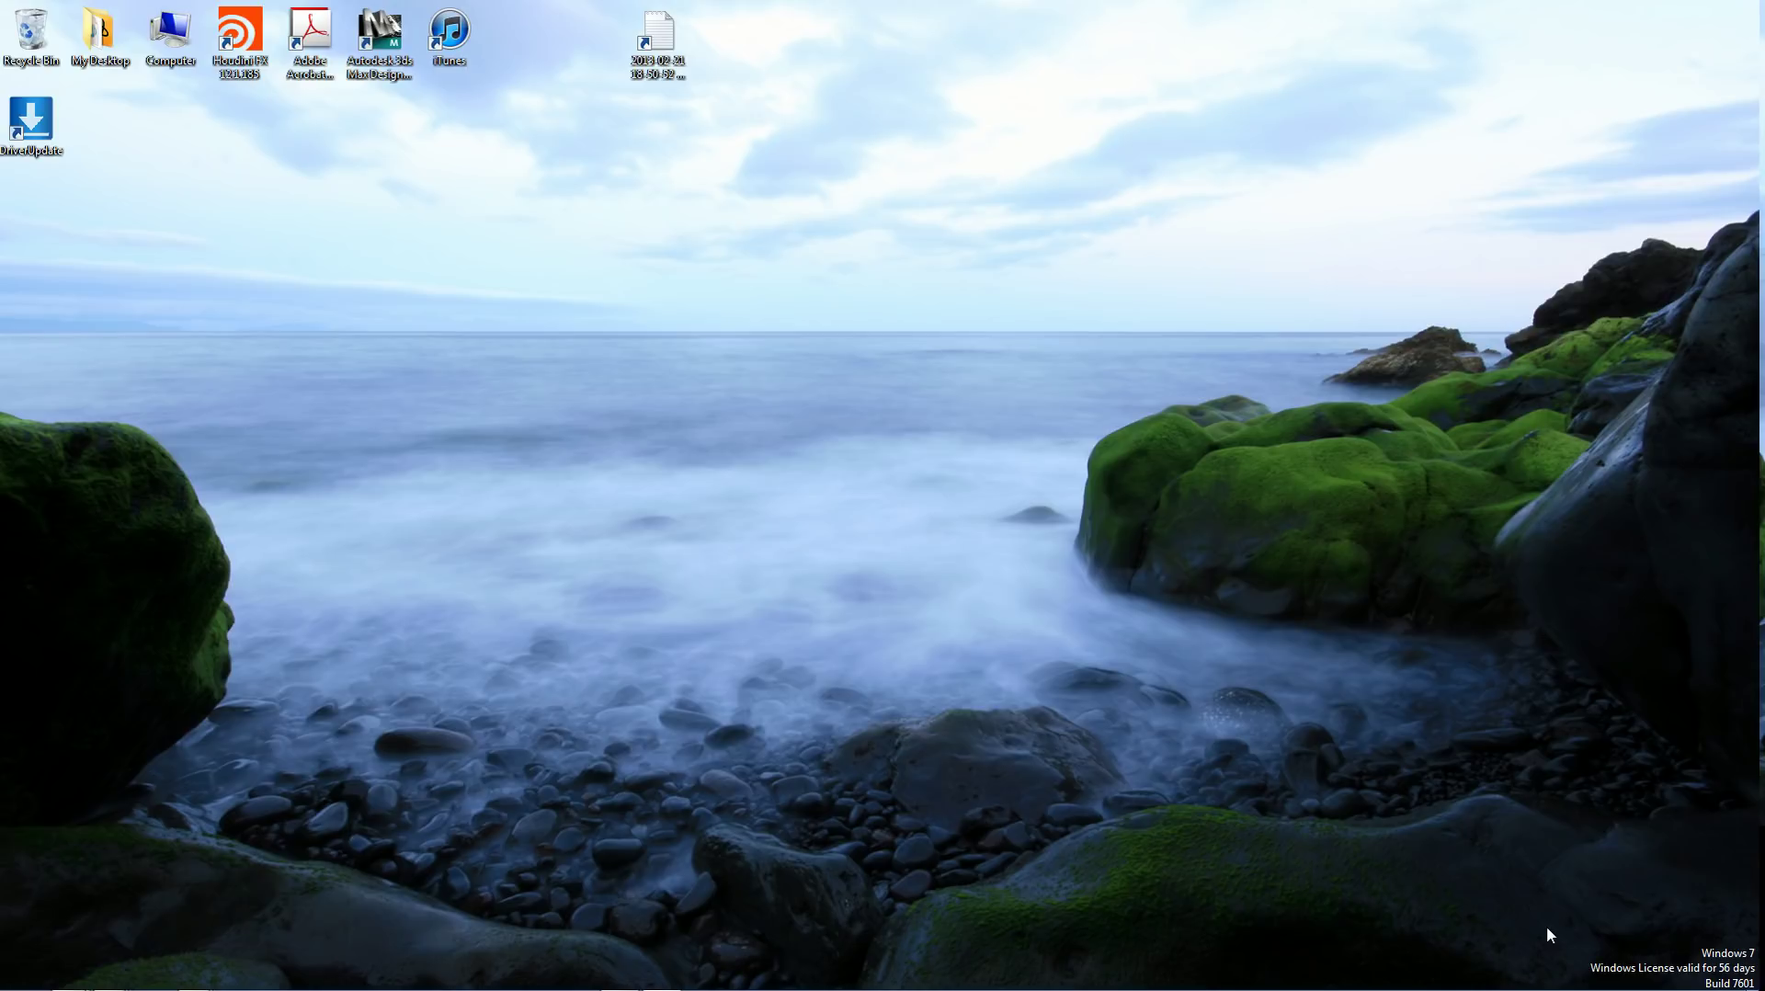
Reopen Device Manager from the computer's system properties and scan the computer for hardware changes.
{"action": "right_click", "coordinate": [172, 61]}
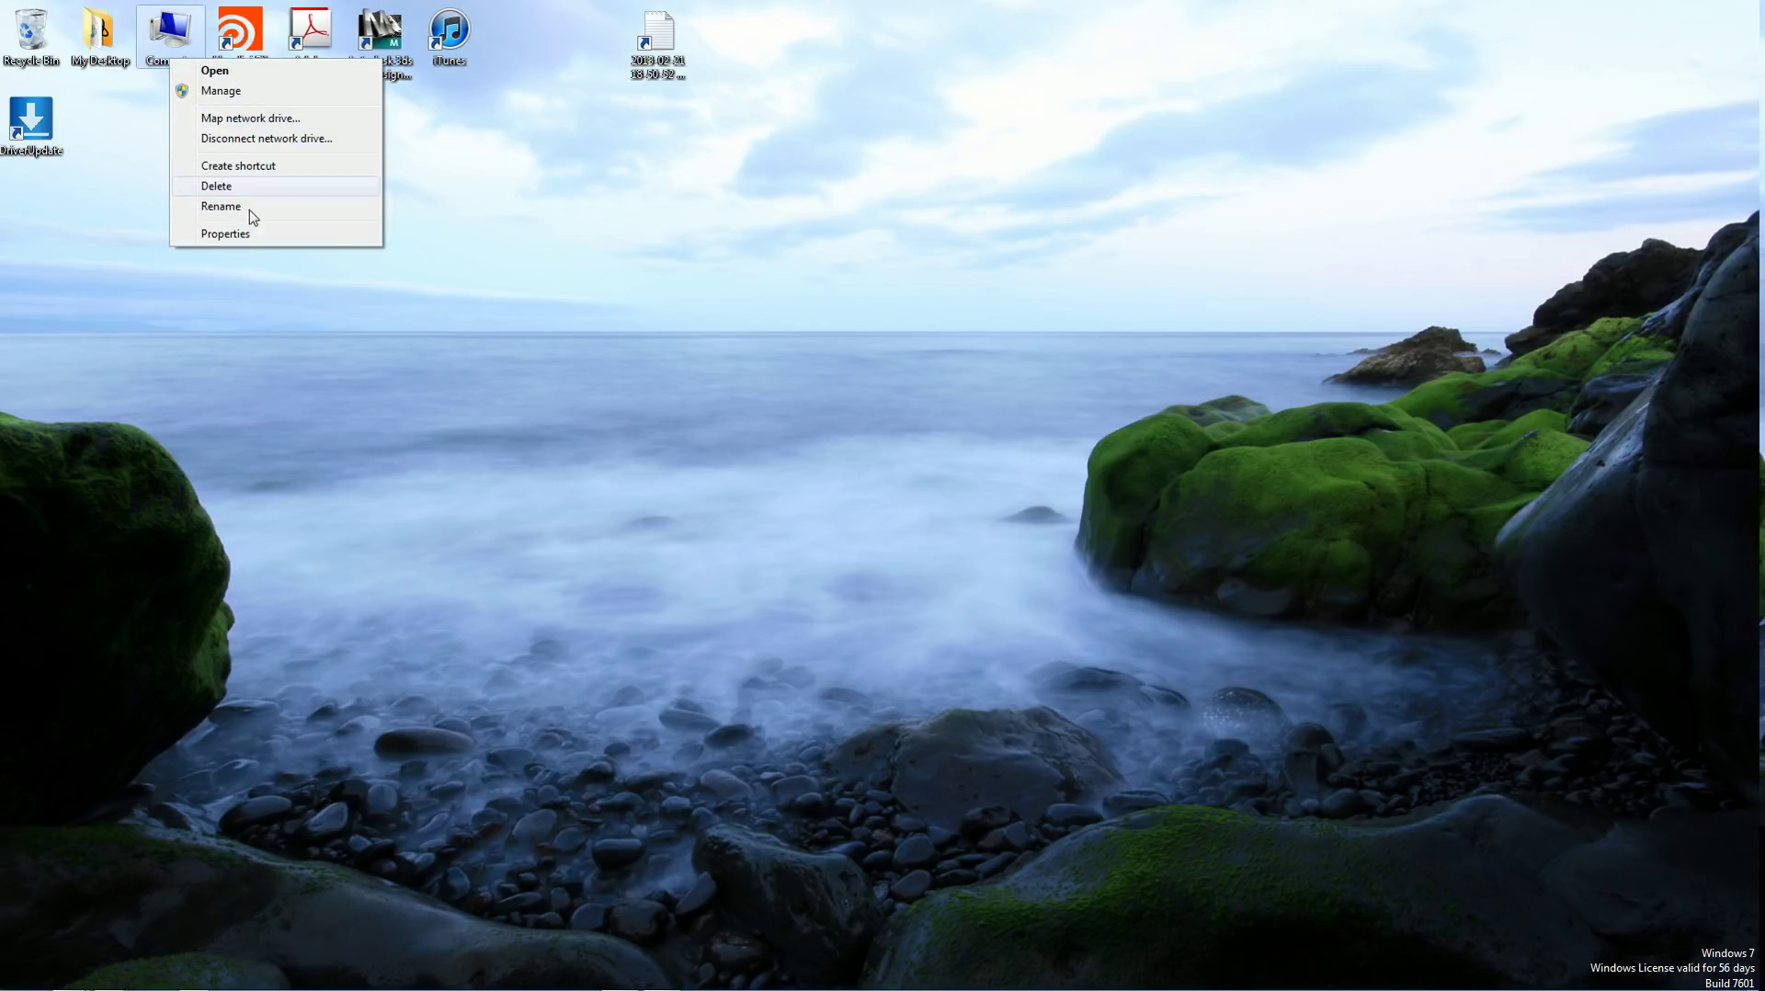
{"action": "left_click", "coordinate": [256, 233]}
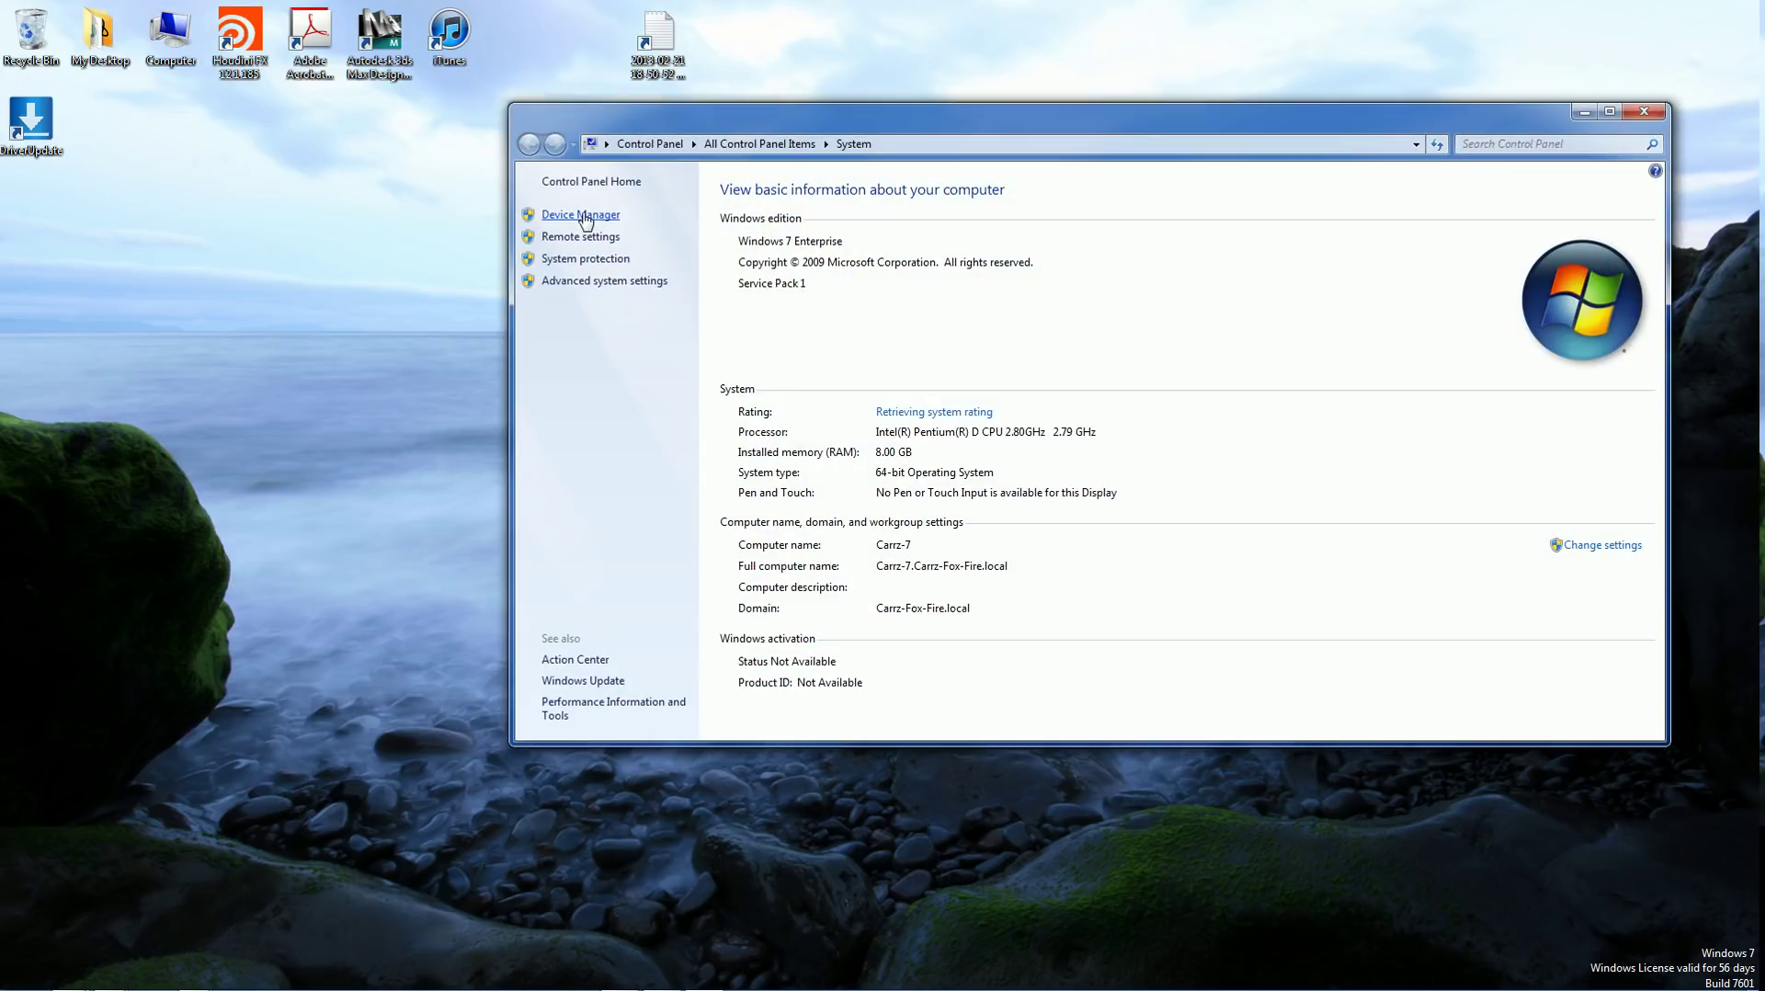
{"action": "left_click", "coordinate": [583, 216]}
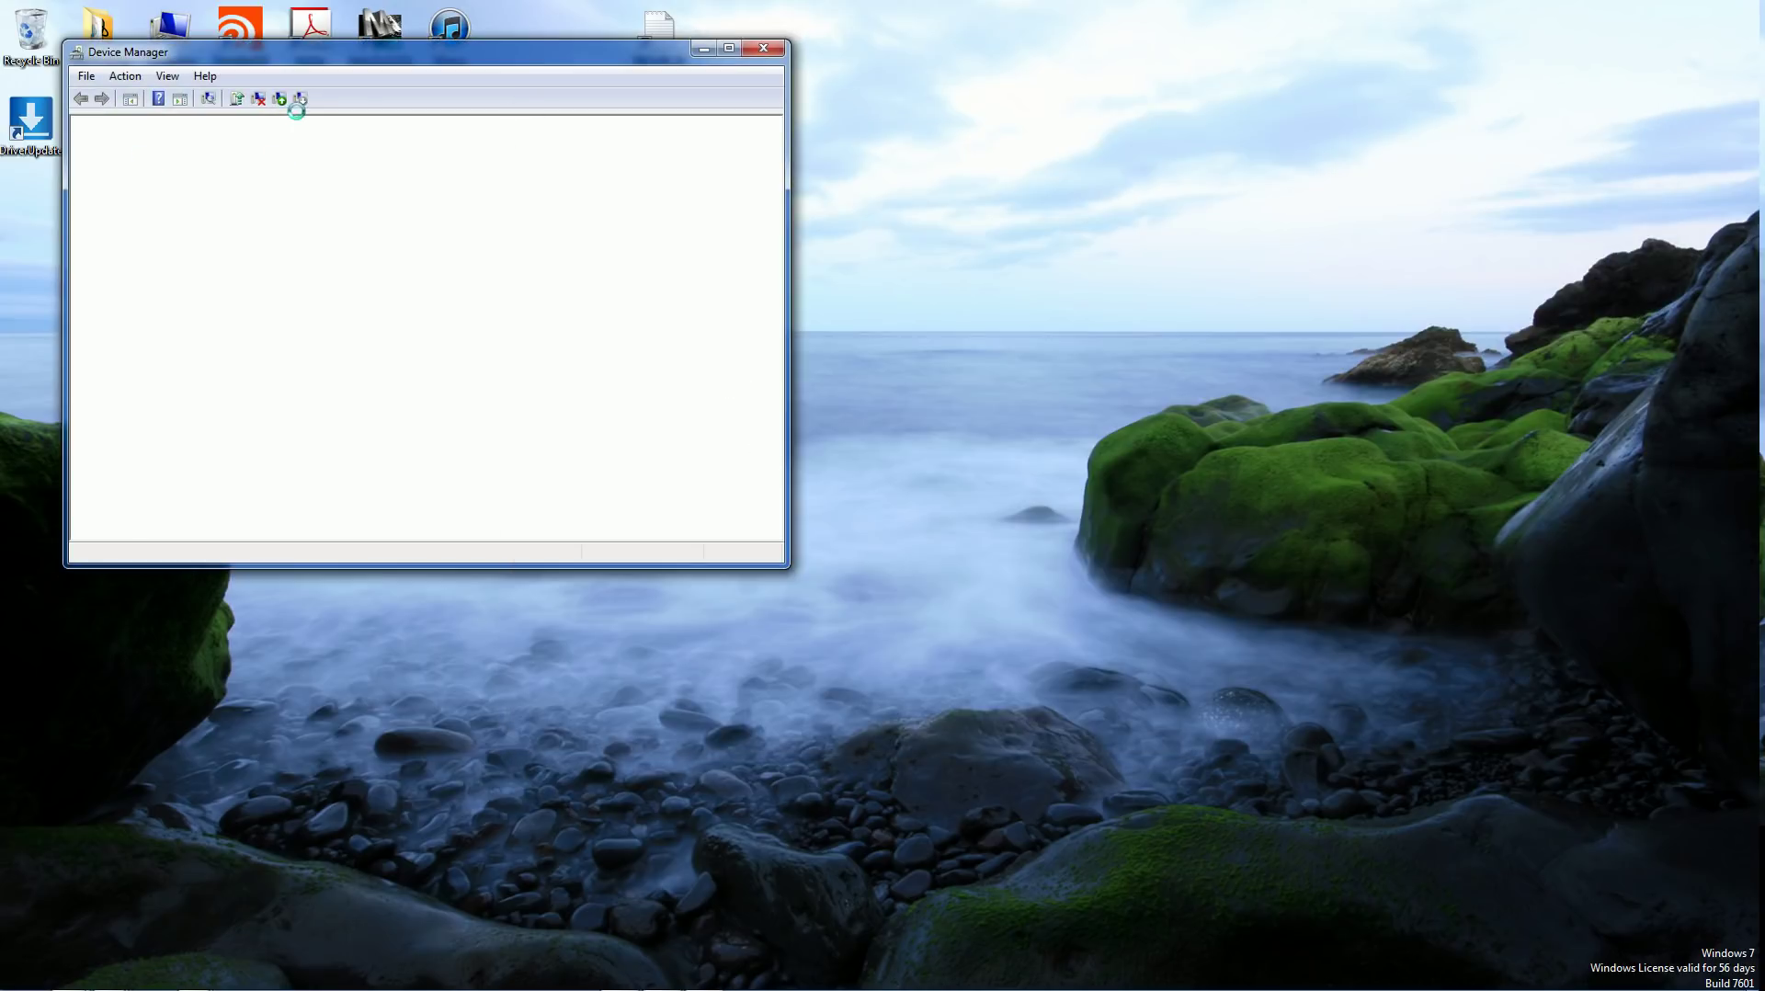
{"action": "left_click_drag", "start_coordinate": [347, 55], "coordinate": [587, 144]}
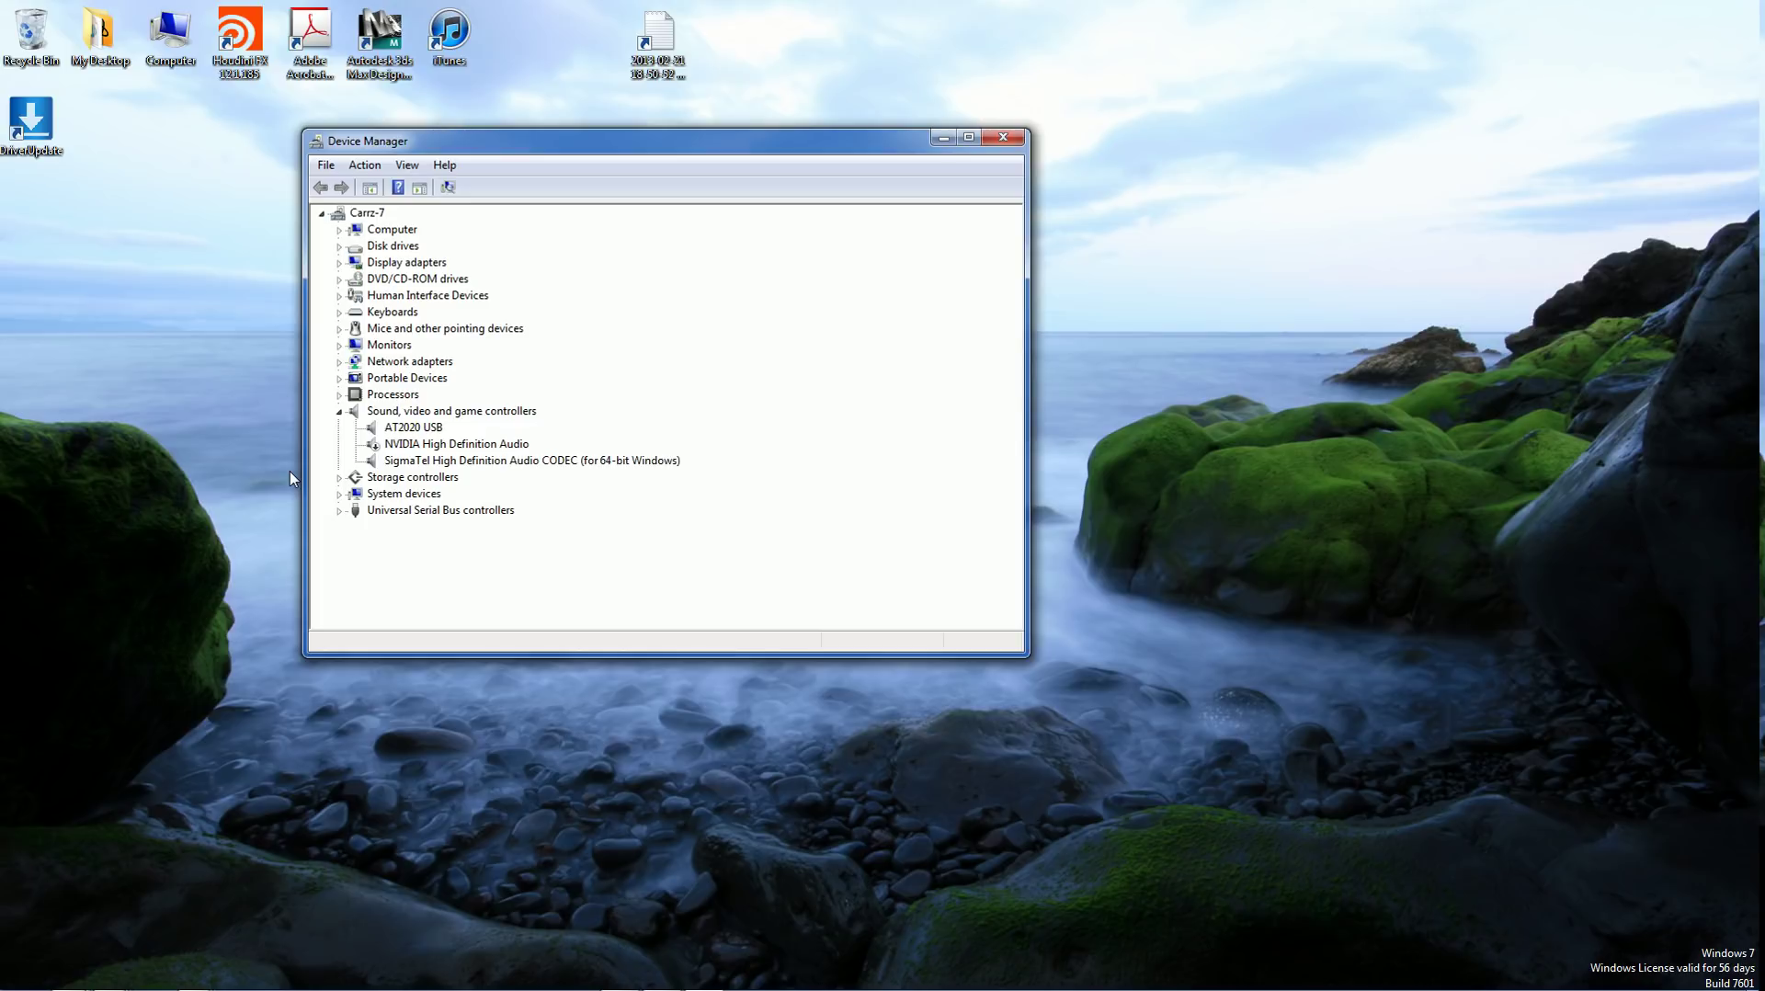
{"action": "right_click", "coordinate": [367, 215]}
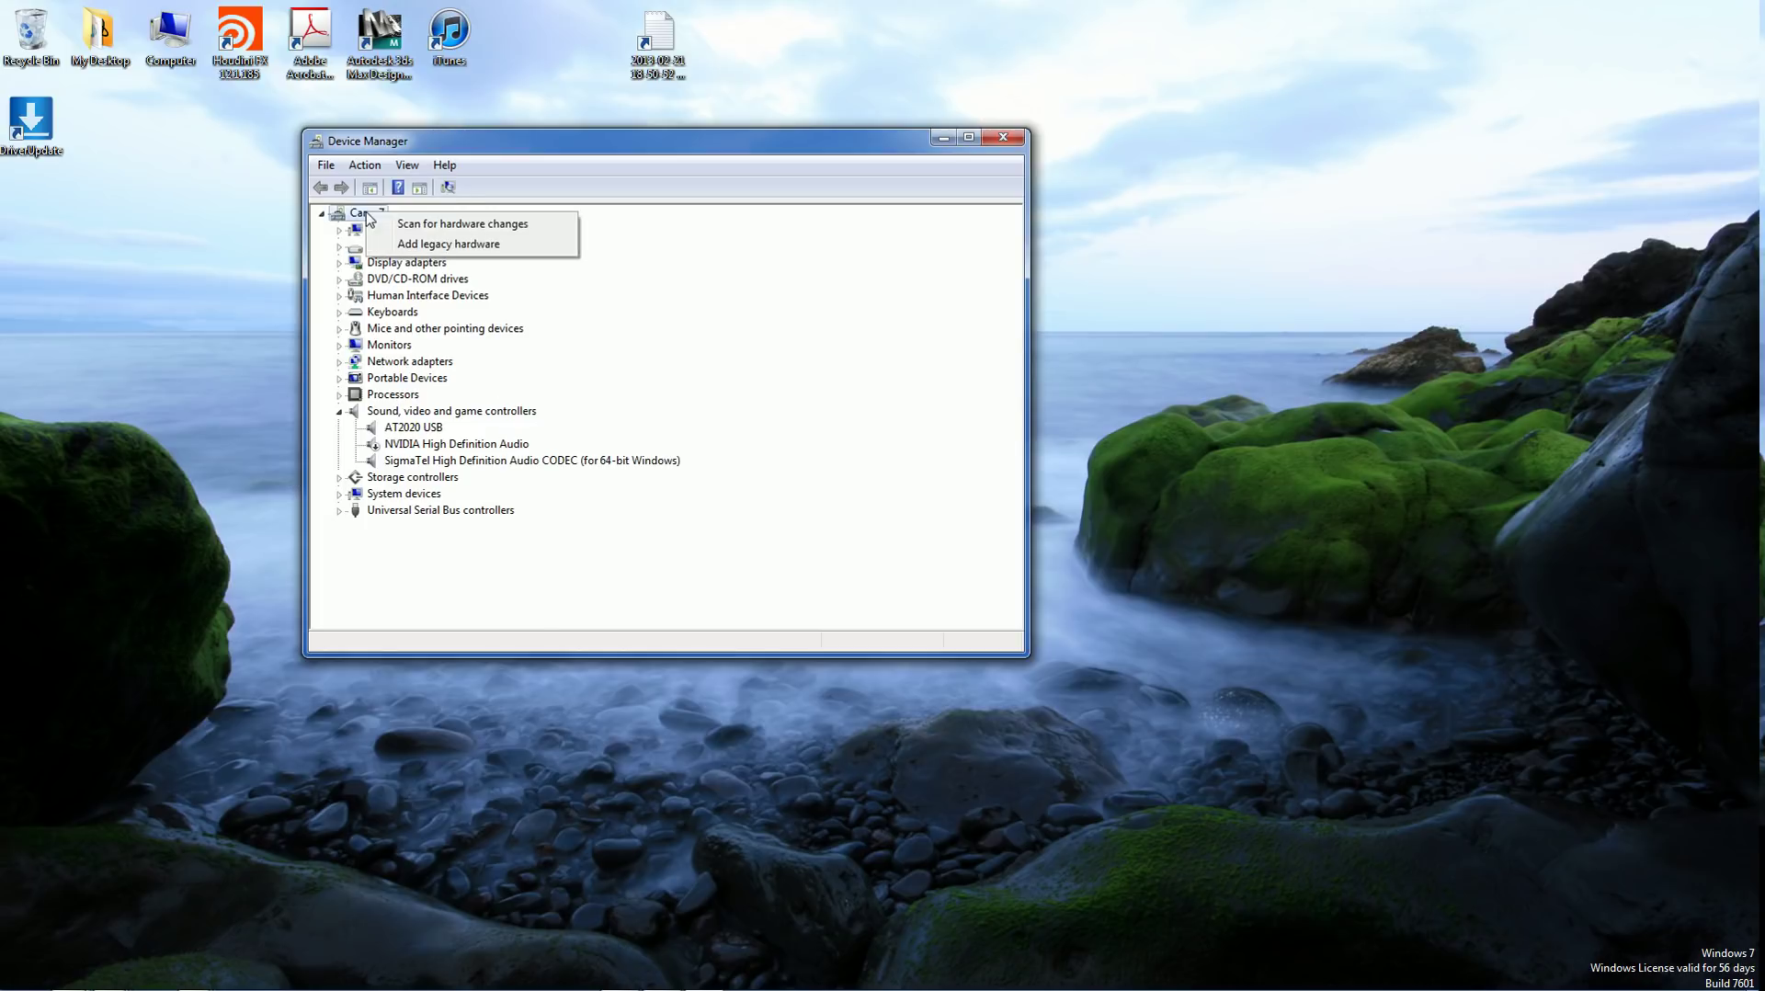
{"action": "left_click", "coordinate": [427, 226]}
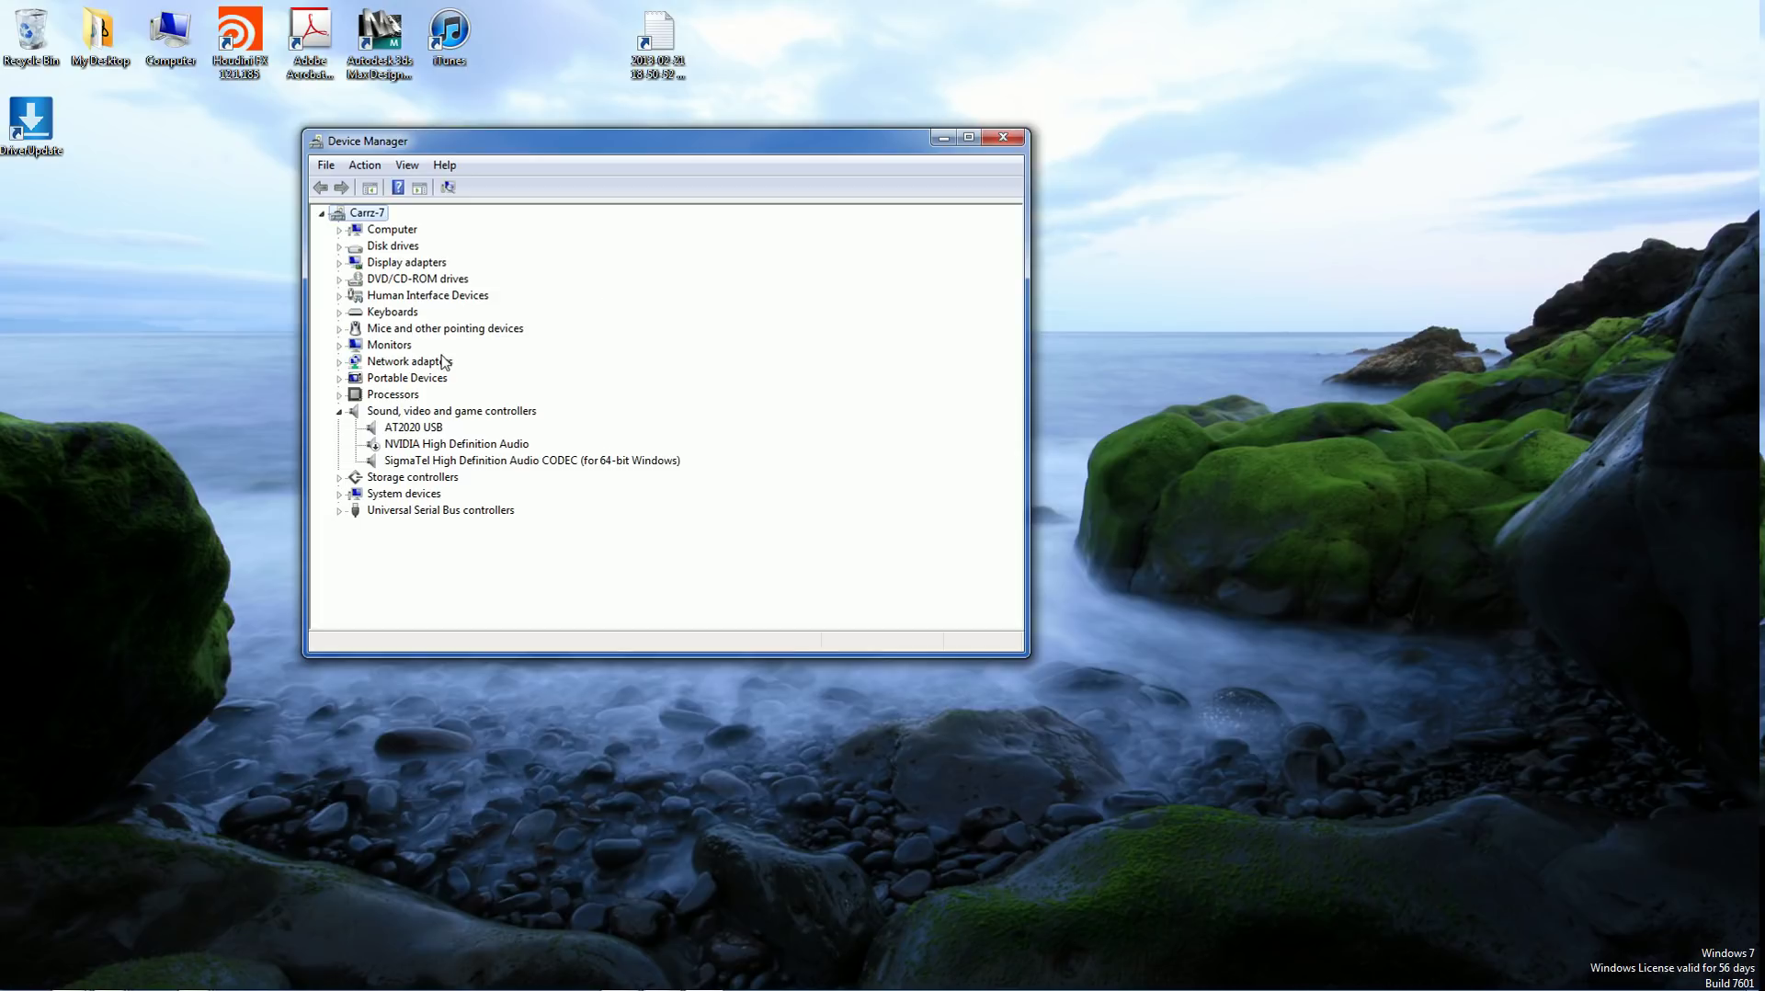
Examine the manual driver update option for the ASIX AX88772 USB2.0 to Fast Ethernet Adapter, and cancel the update wizard.
{"action": "left_click", "coordinate": [338, 362]}
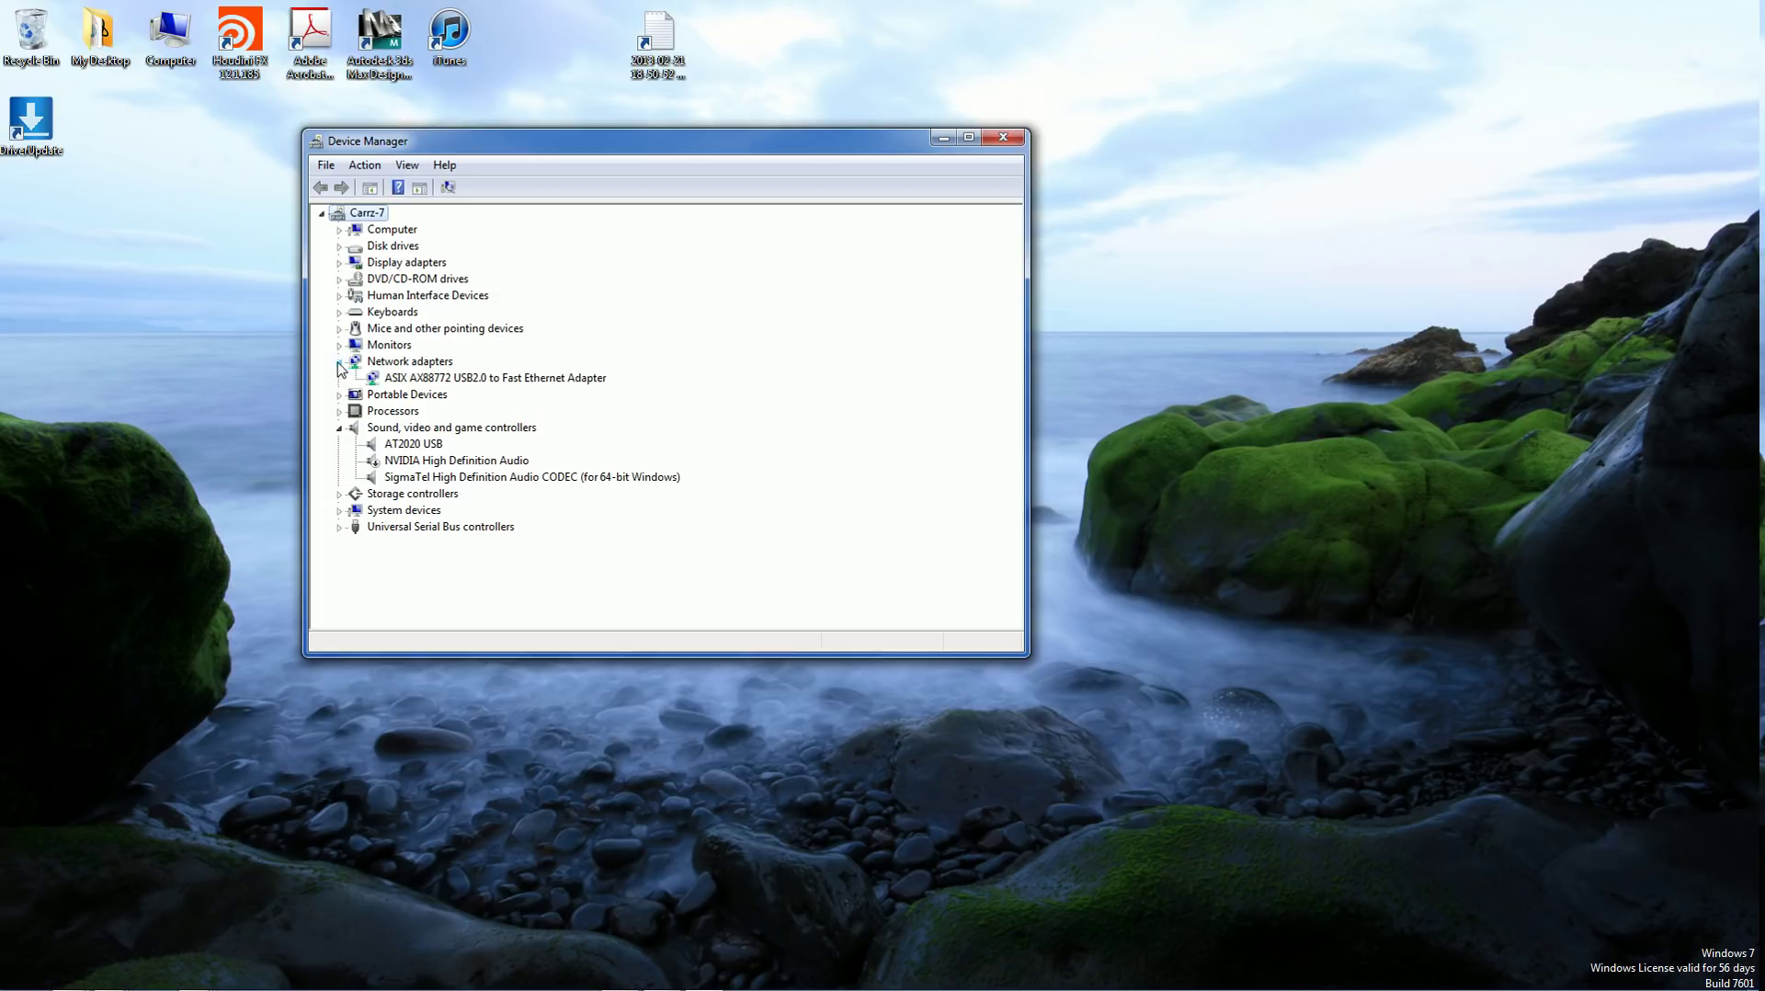
{"action": "right_click", "coordinate": [490, 385]}
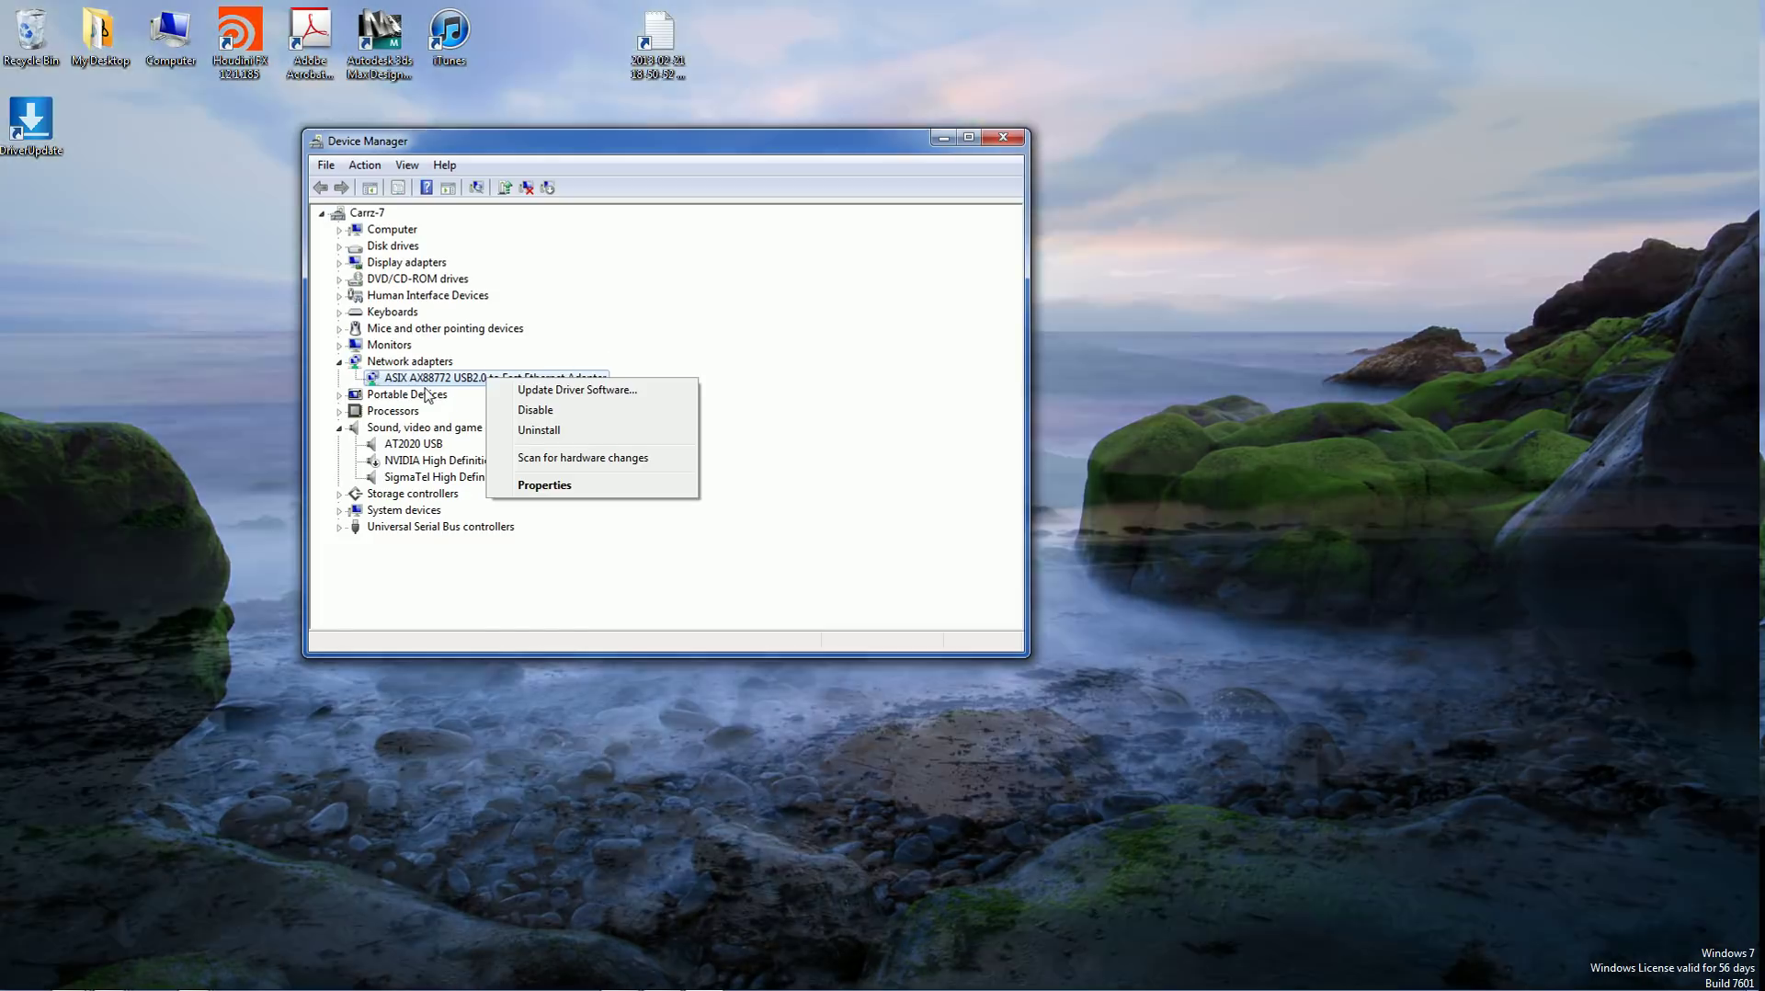
{"action": "left_click", "coordinate": [588, 389]}
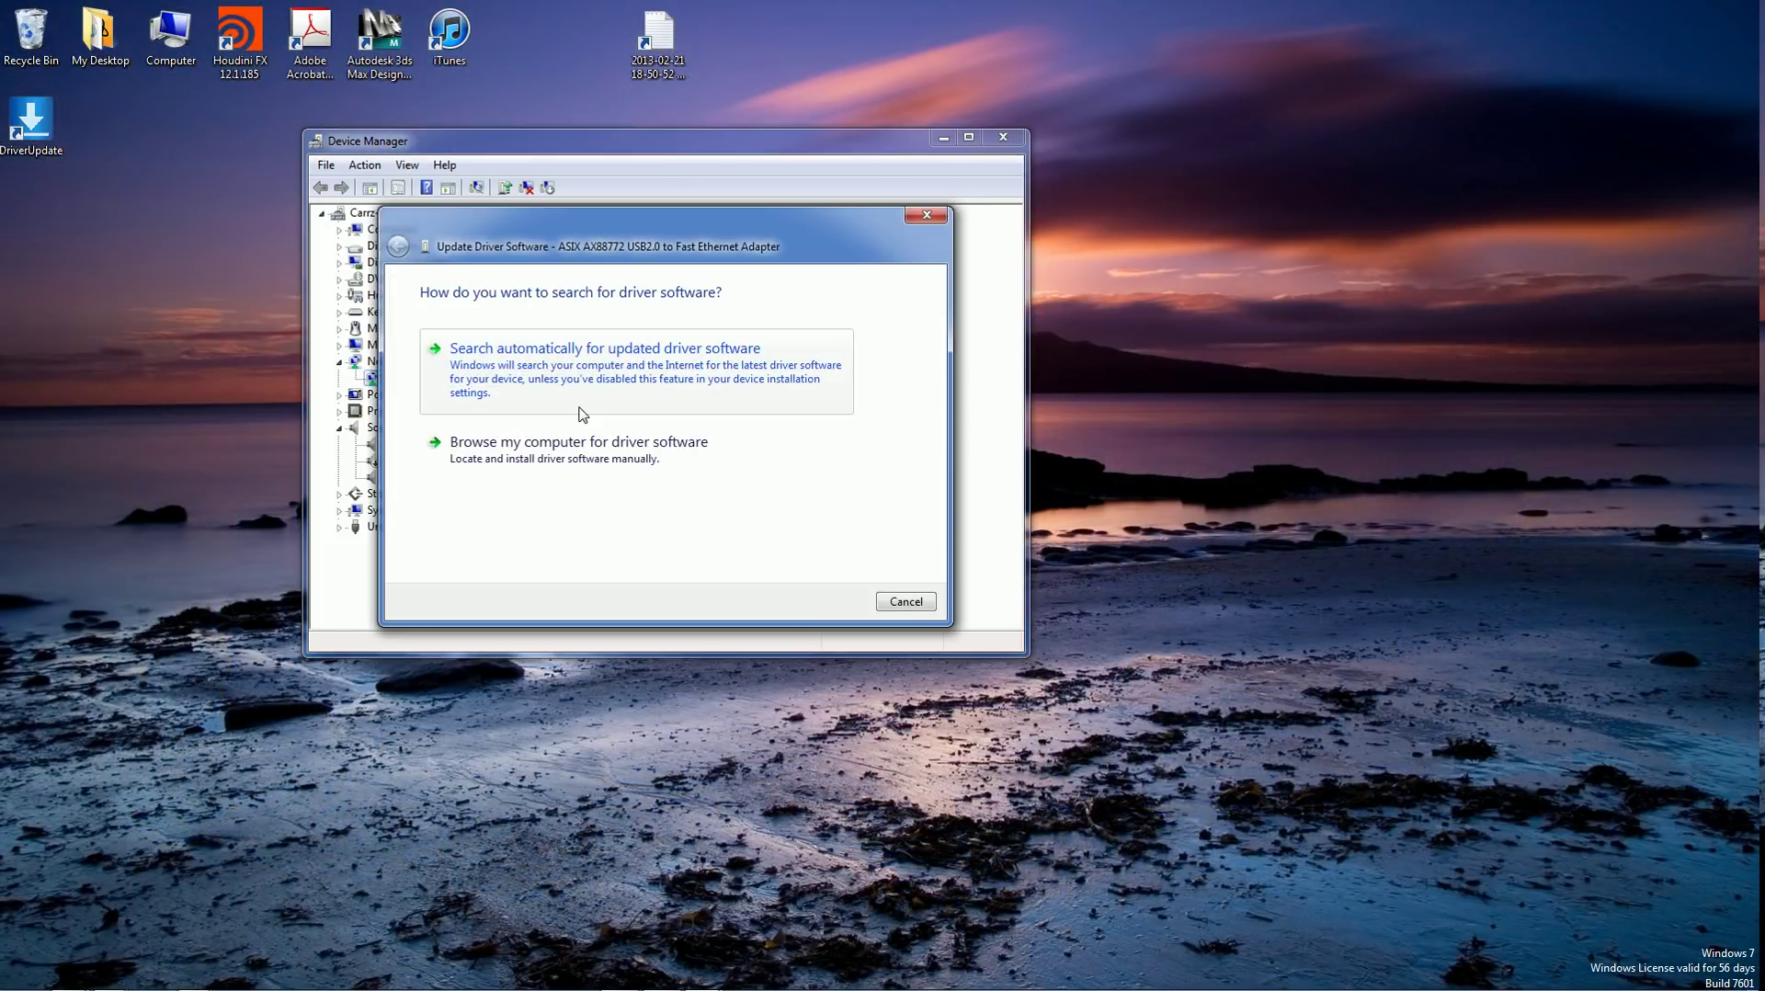
{"action": "left_click", "coordinate": [579, 451]}
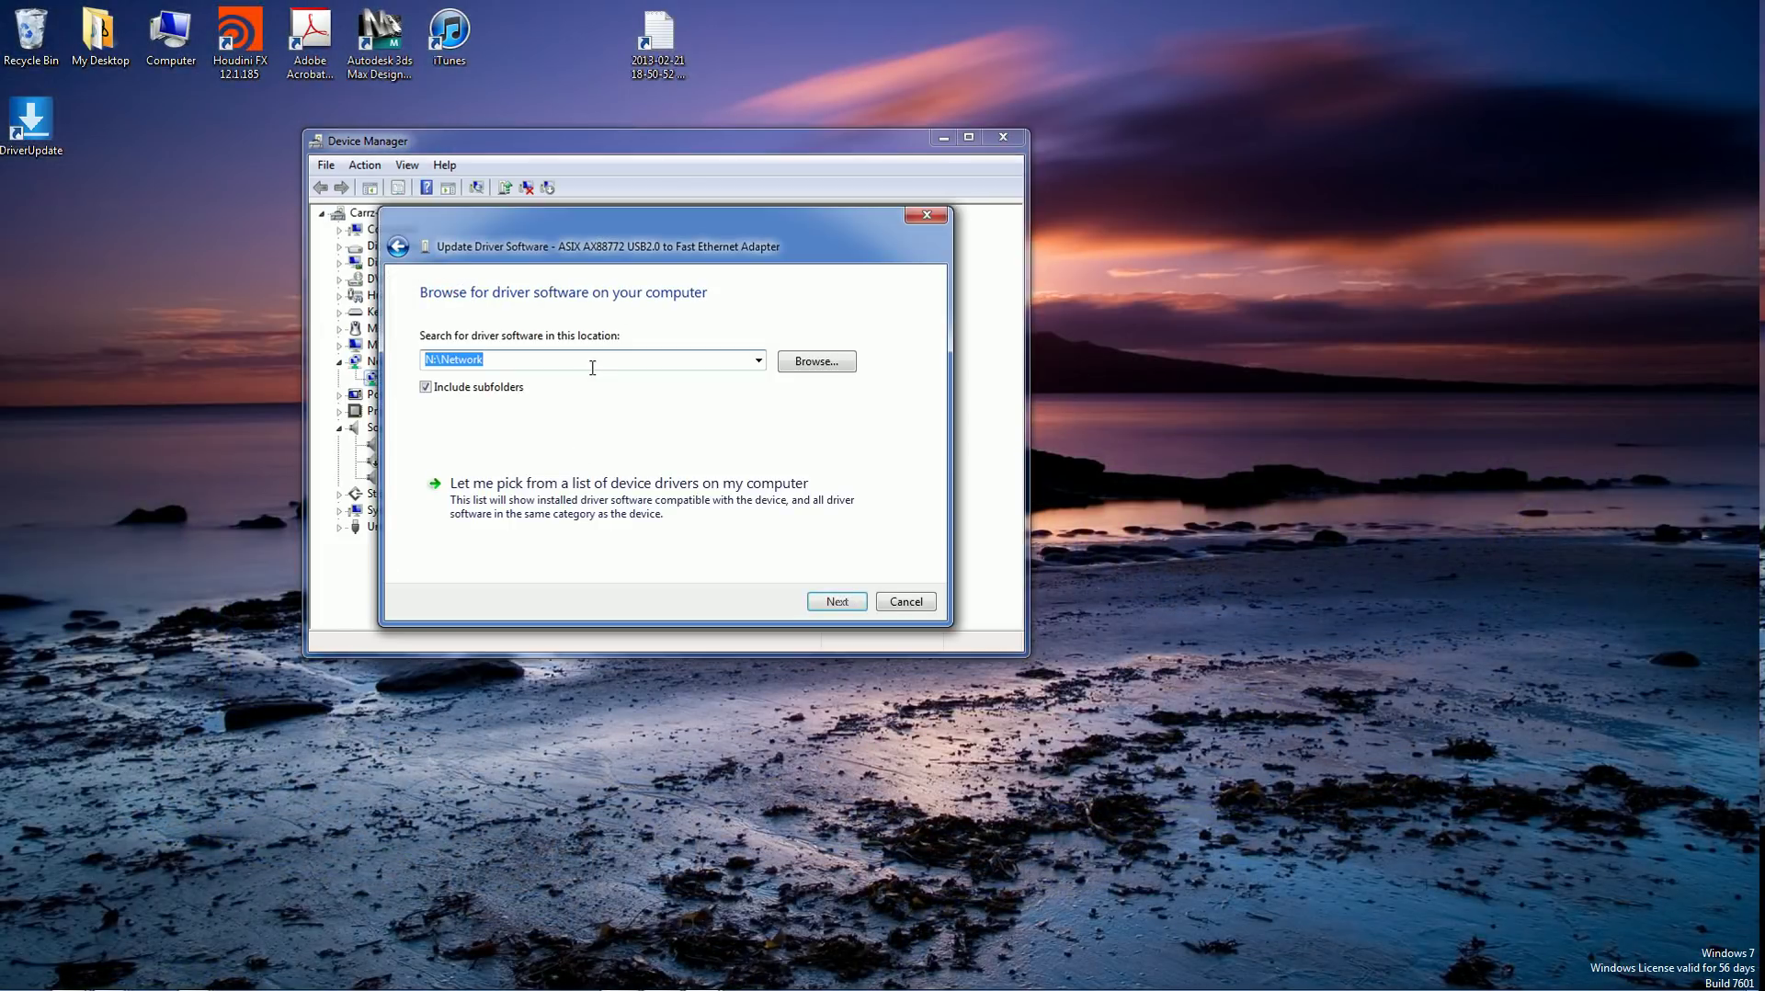
{"action": "left_click", "coordinate": [906, 602]}
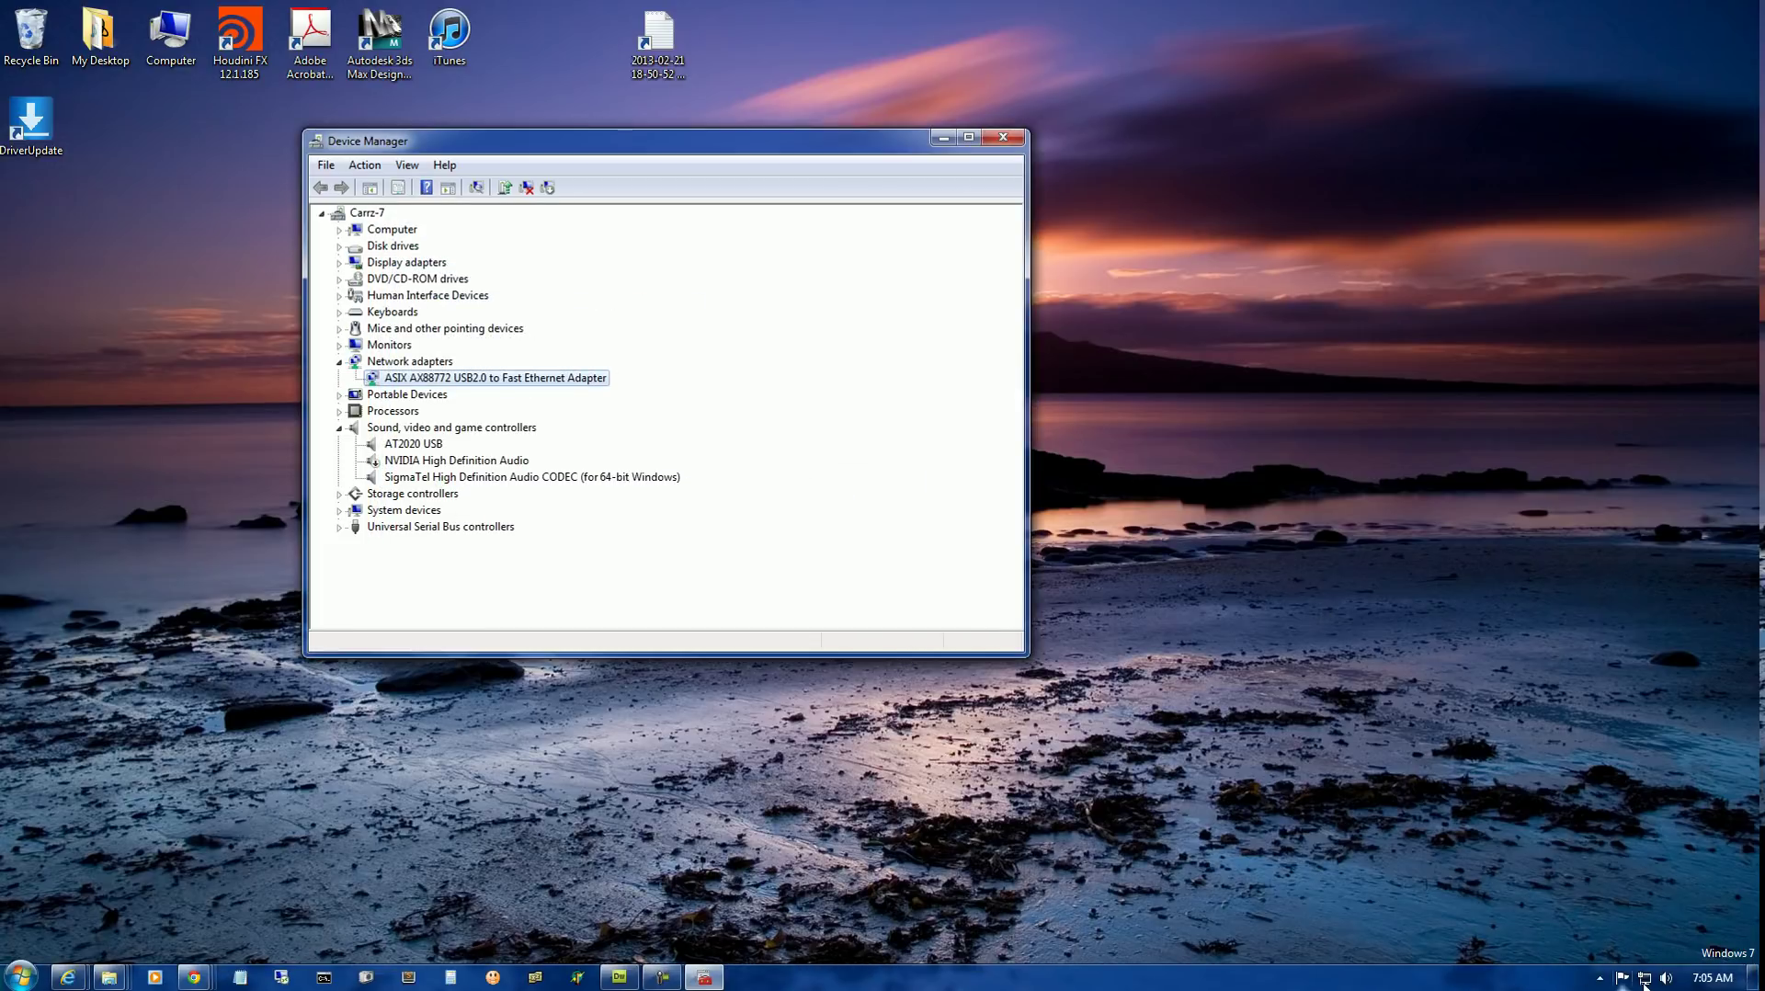
Recheck the network connection status and close Device Manager.
{"action": "left_click", "coordinate": [1644, 979]}
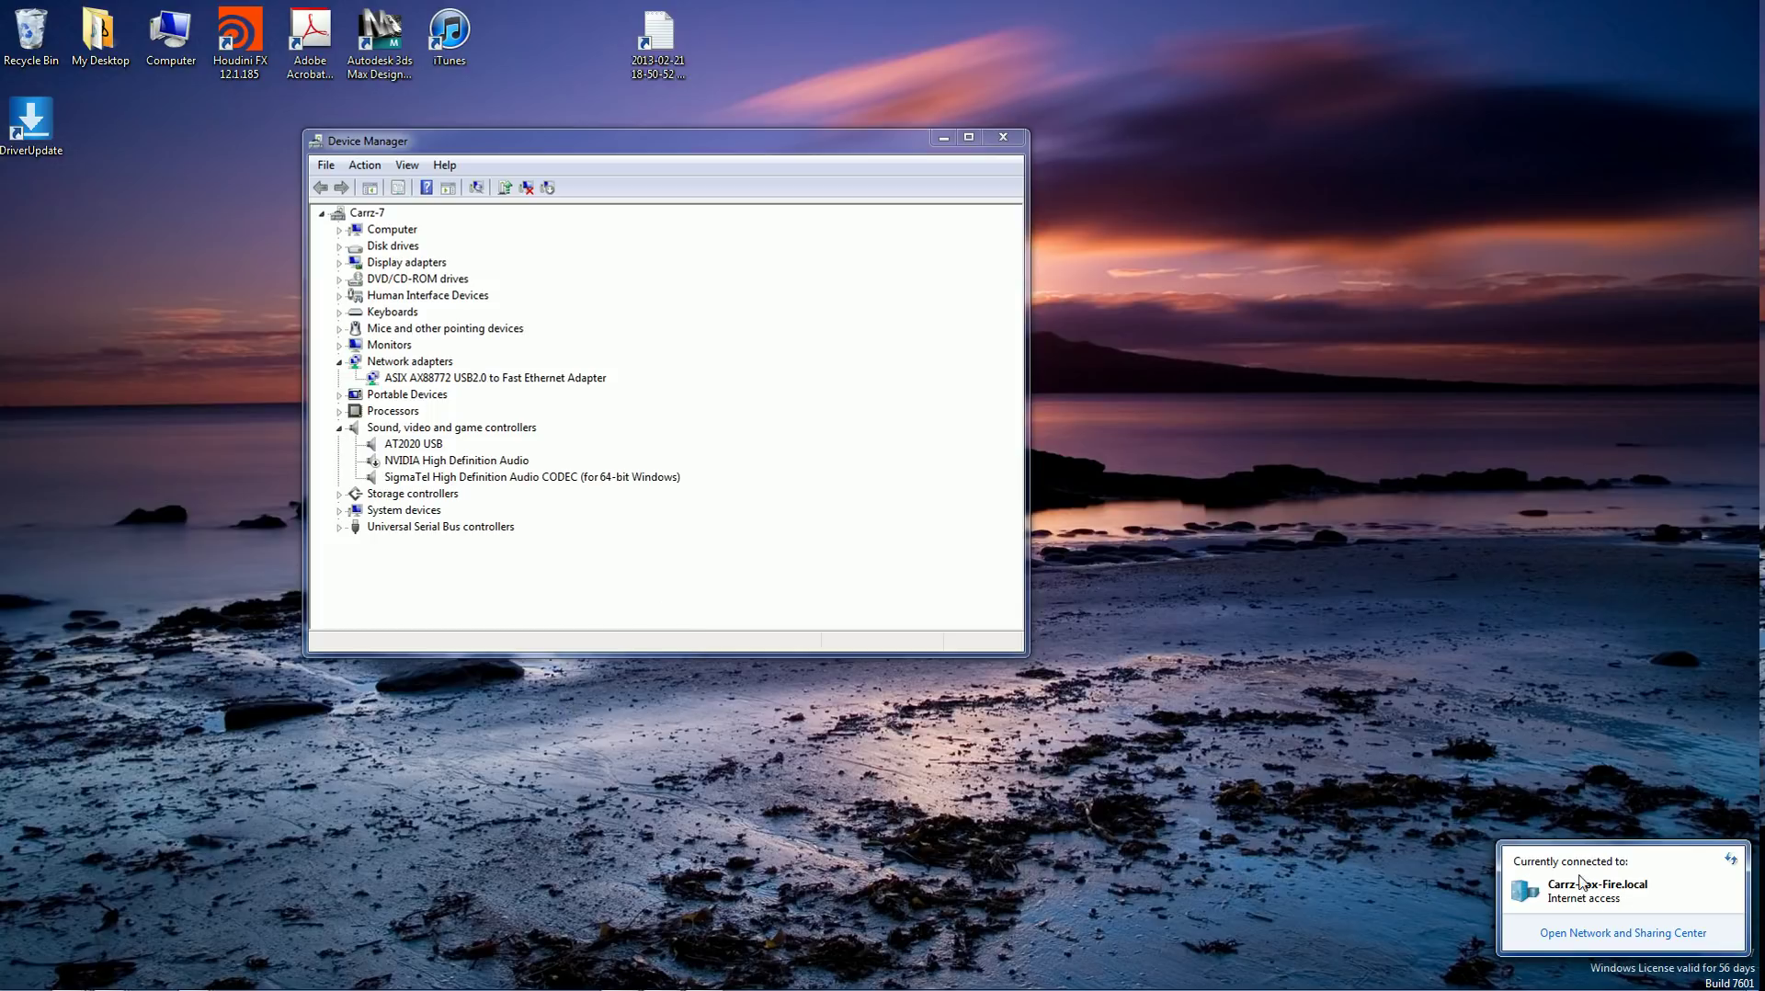
{"action": "left_click", "coordinate": [1377, 828]}
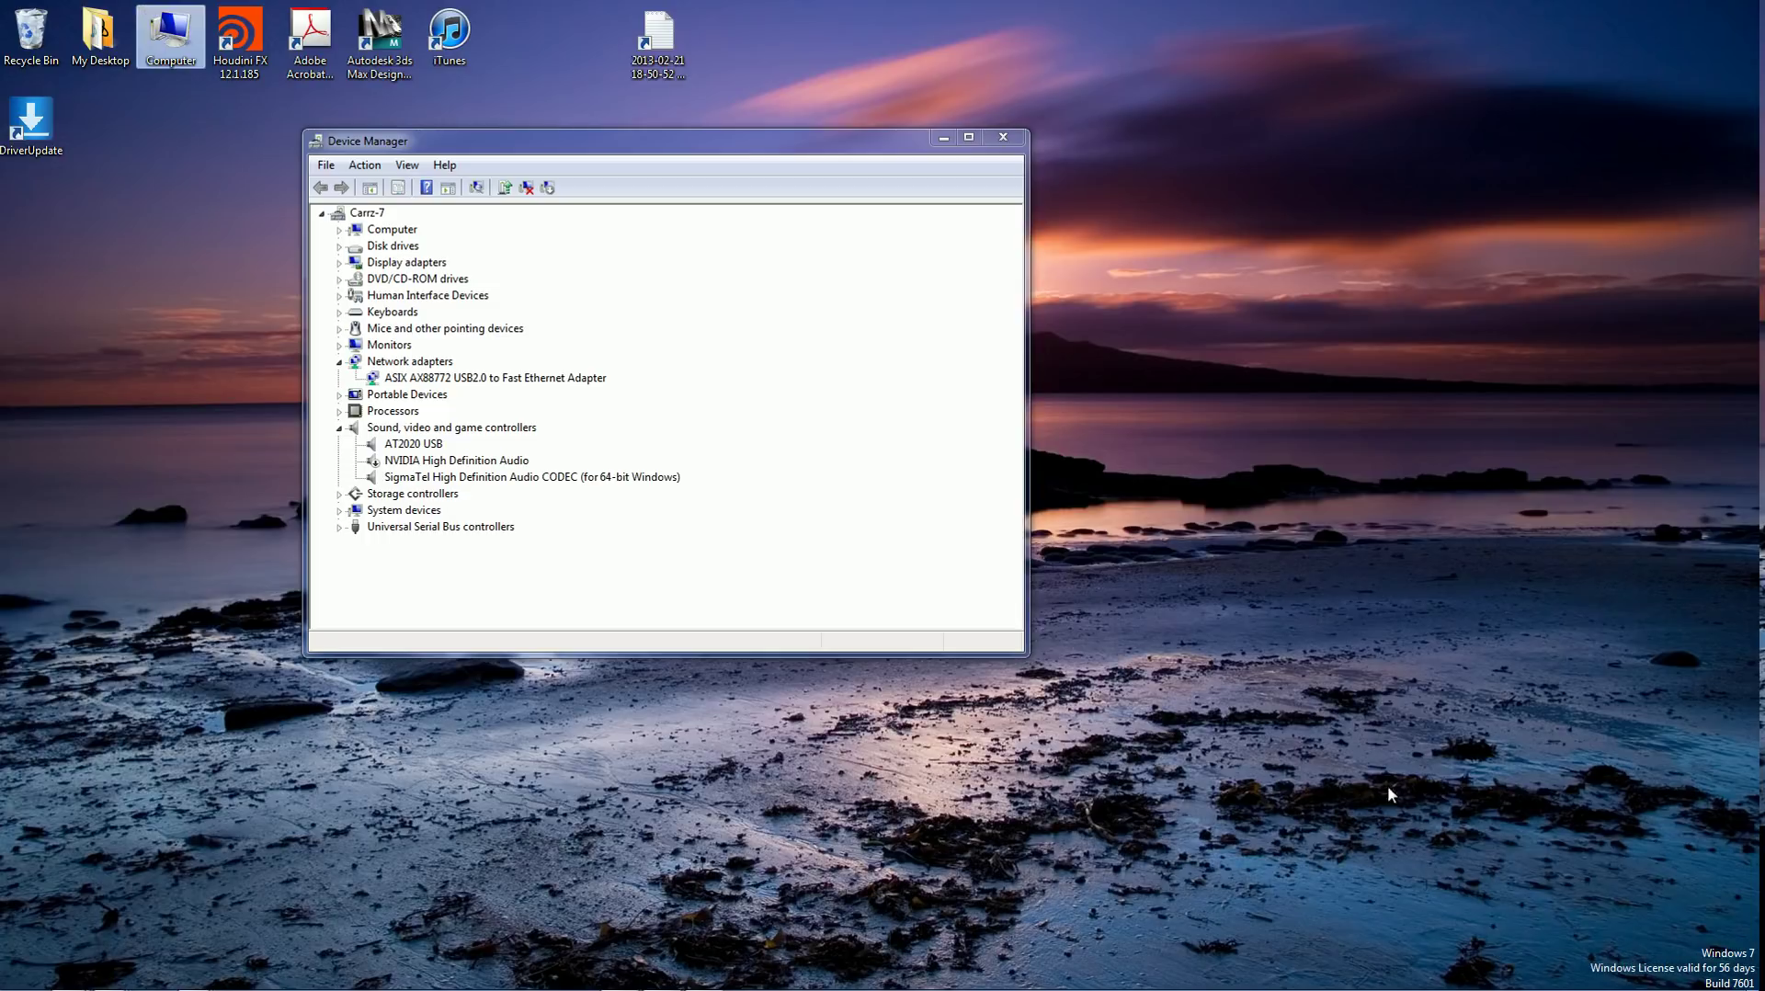
{"action": "left_click", "coordinate": [1003, 137]}
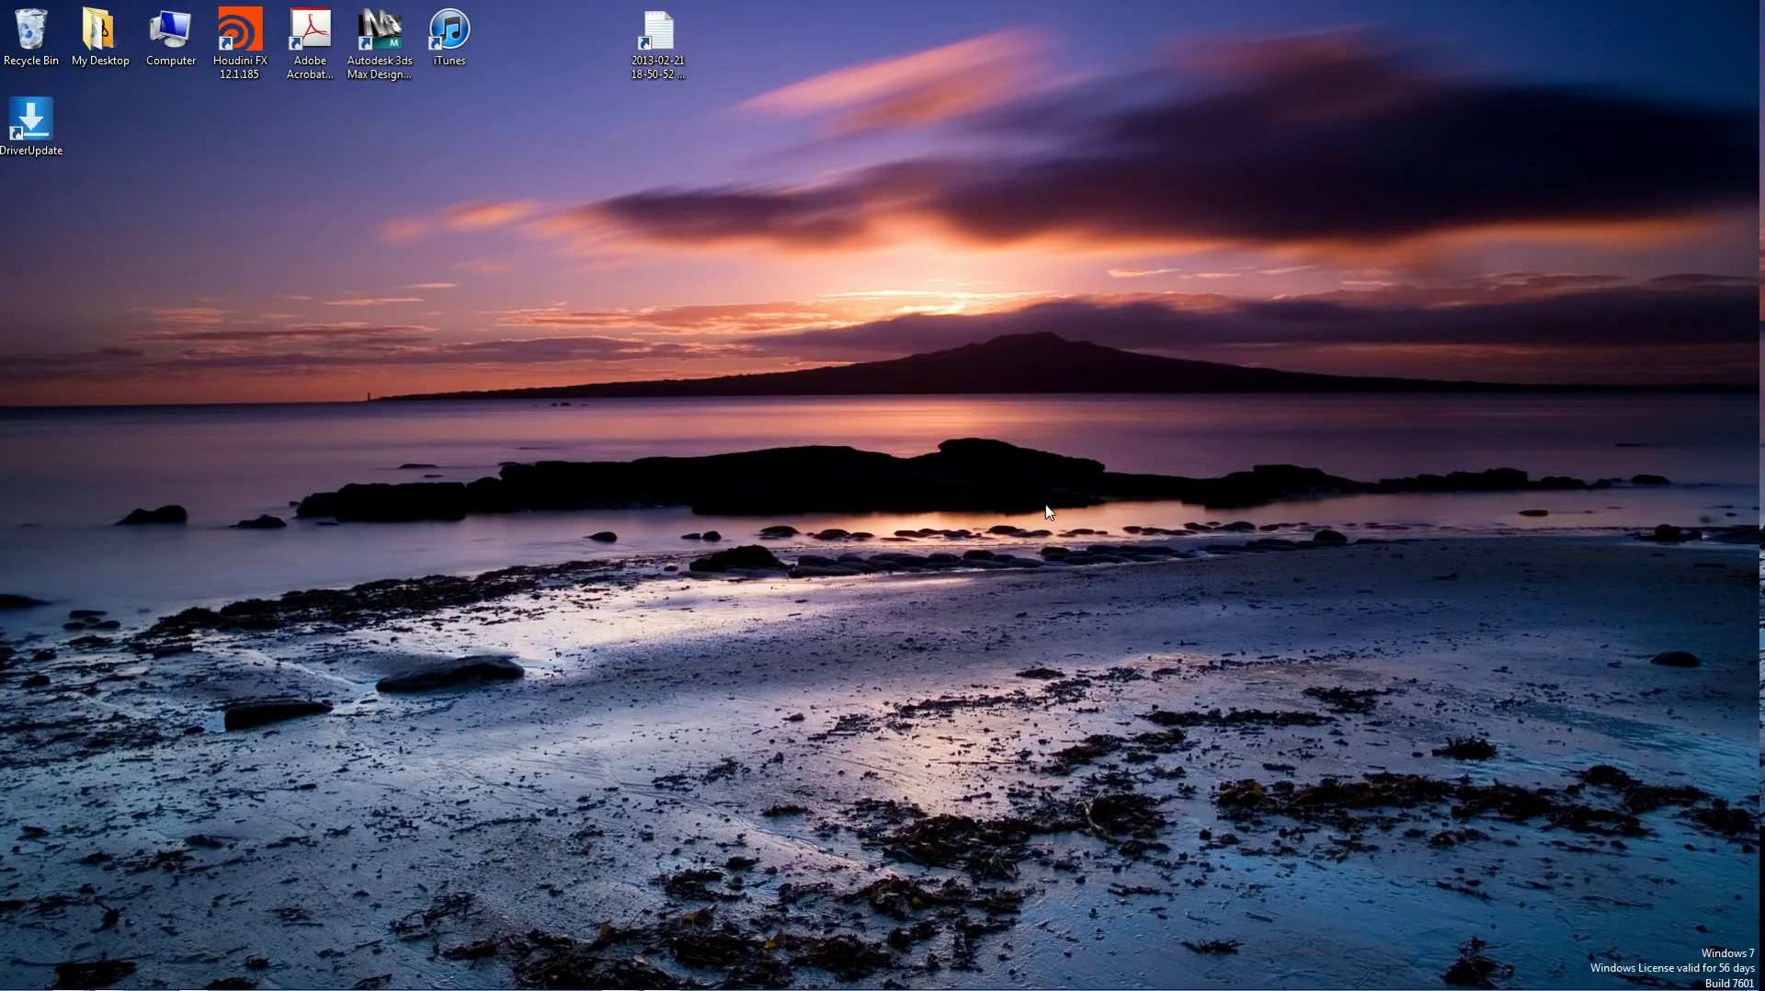